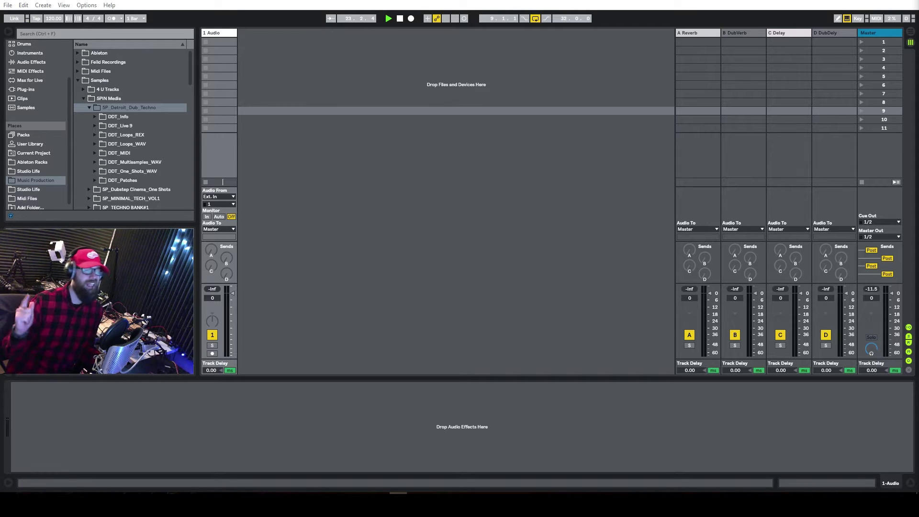
Step: Expand the 5P_Detroit_Dub_Techno sample folder in the browser
left_click(107, 107)
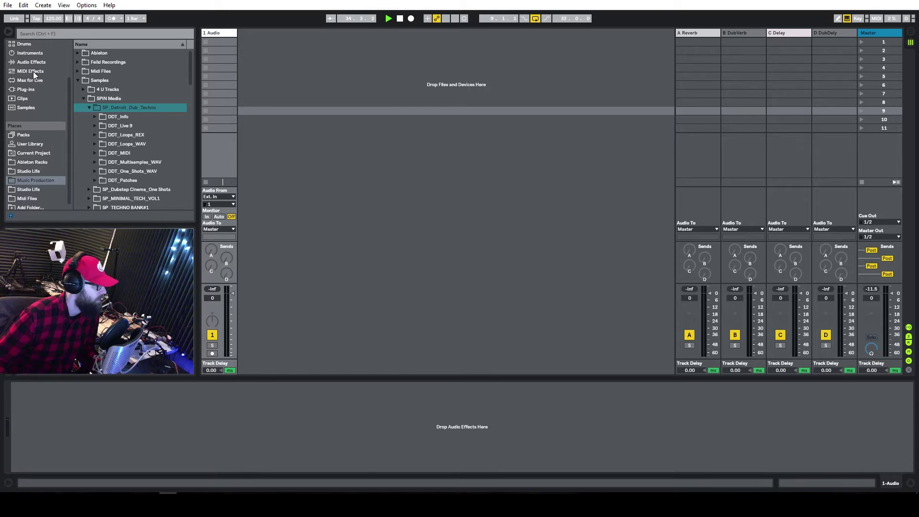
Step: Add a Drum Rack on a new MIDI track, then audition the Detroit Dub Techno kicks up to DDT_Kick_07
left_click(28, 53)
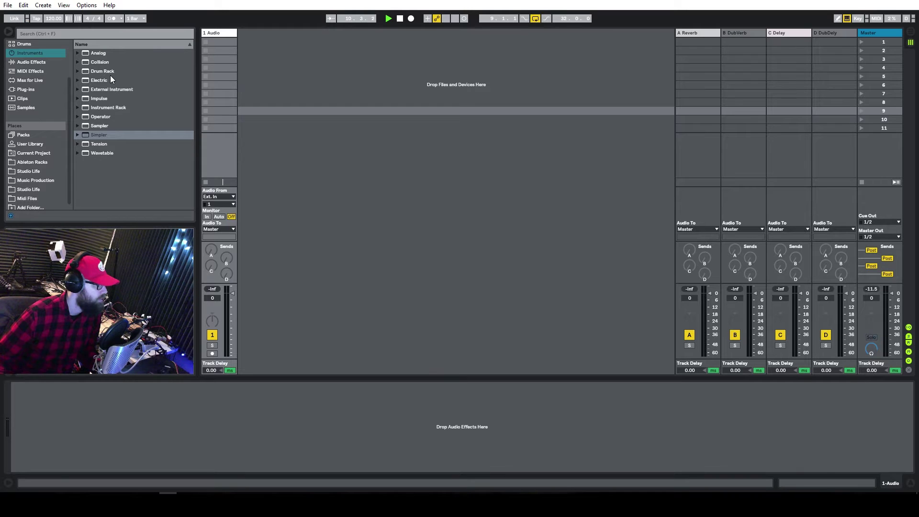
left_click_drag(108, 72, 252, 45)
left_click(36, 180)
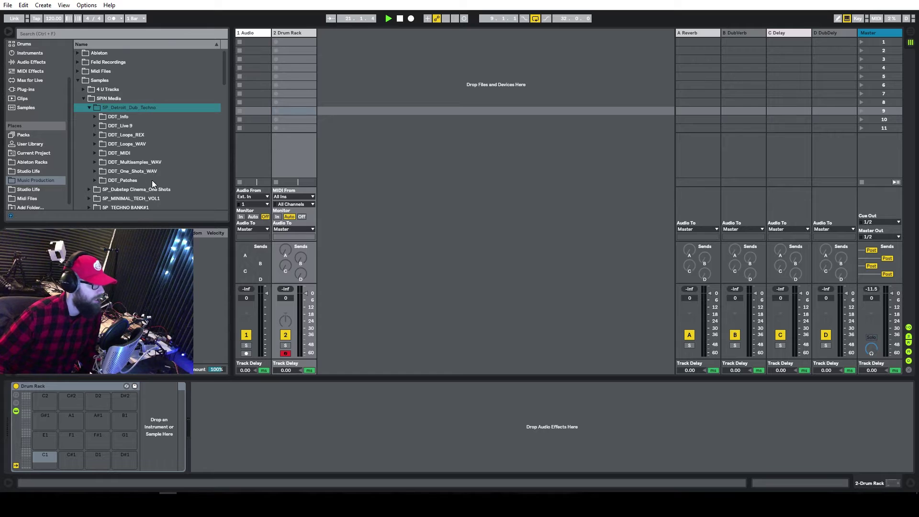
left_click(94, 171)
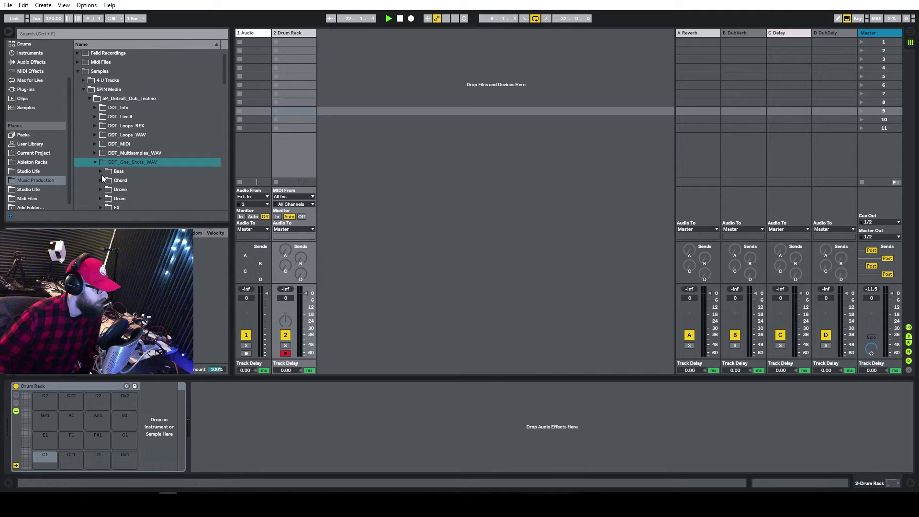
left_click(101, 190)
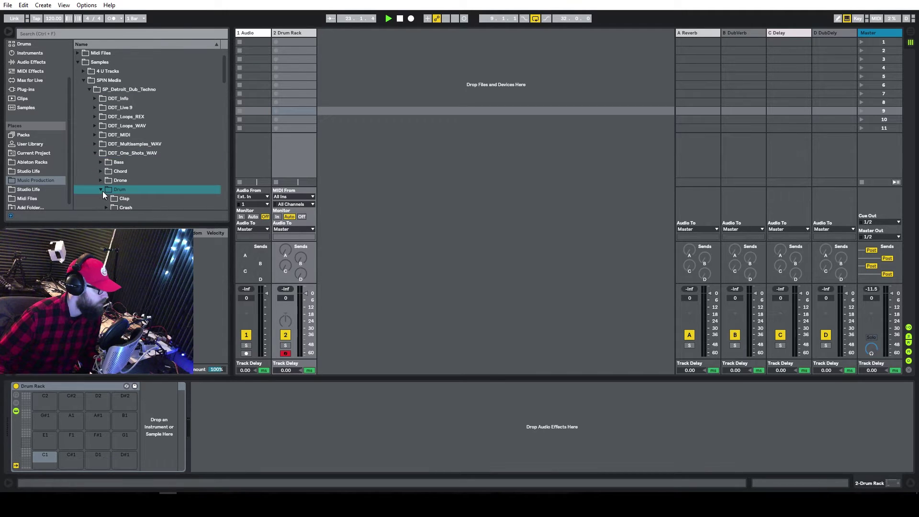
left_click(107, 180)
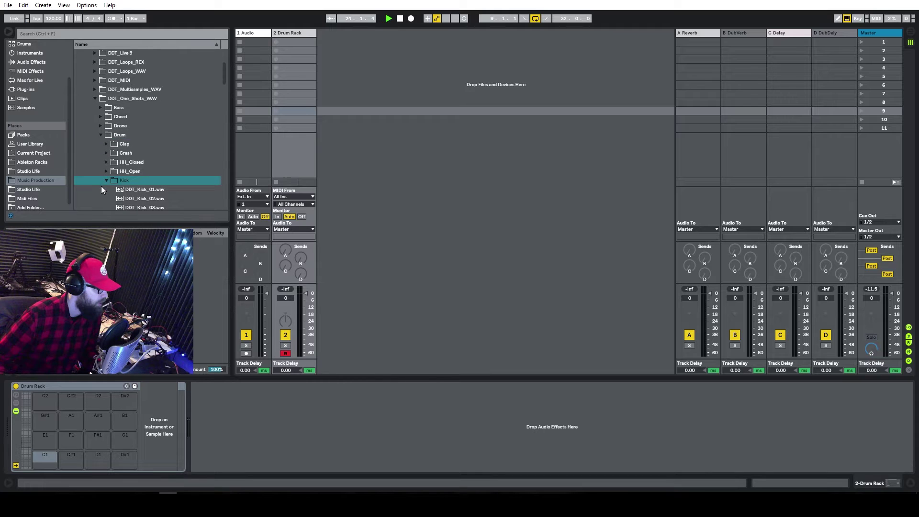
left_click(128, 171)
key("space")
key("Down")
key("Down")
key("Down")
key("Down")
key("Down")
key("Down")
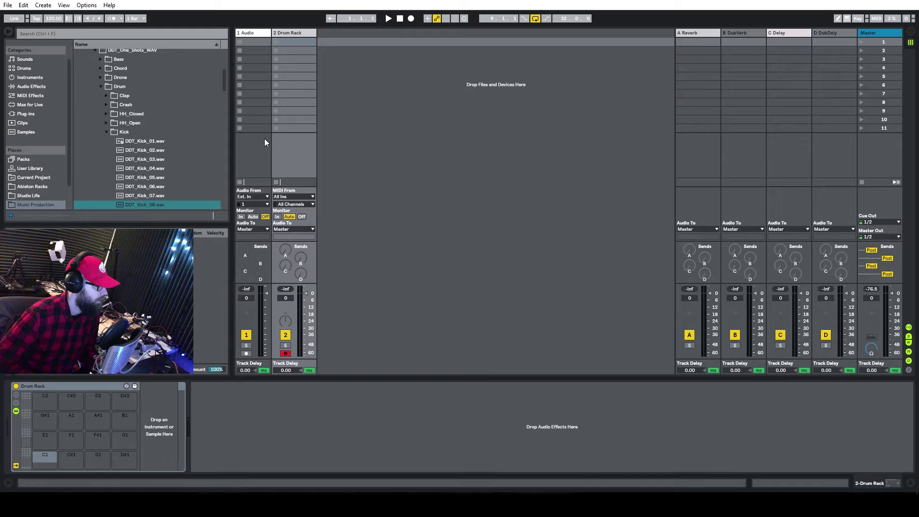
scroll(47, 406, "up", 4)
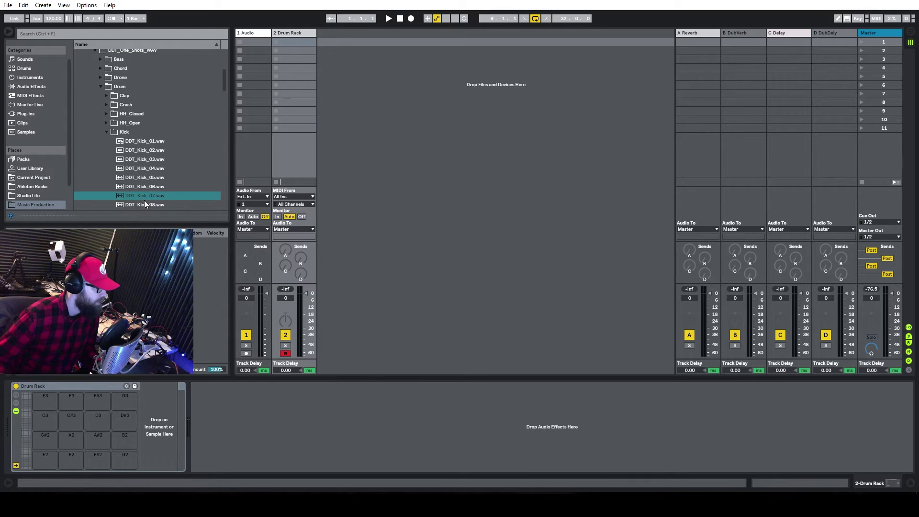
Step: Load DDT_Kick_07 onto a drum pad and DDT_Clap_11 onto pad C#3
left_click_drag(144, 196, 45, 420)
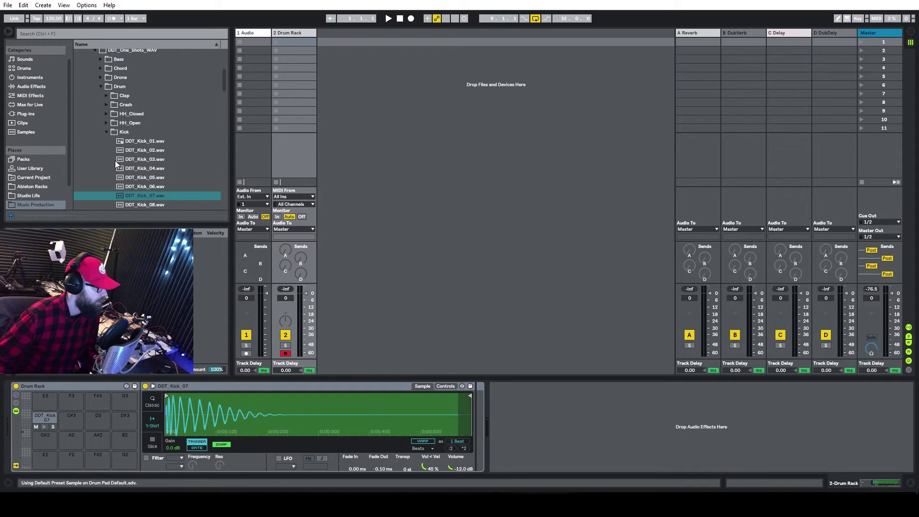
left_click(107, 133)
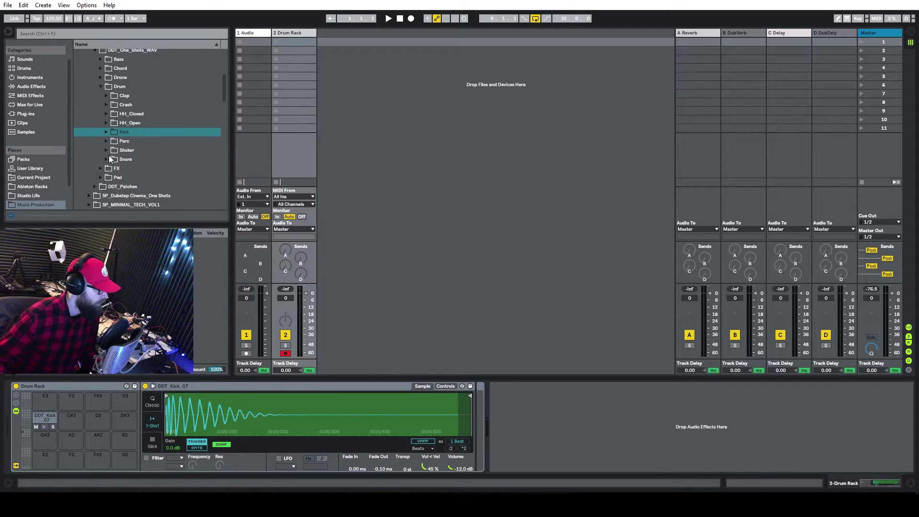
left_click(107, 95)
key("Down")
key("Down")
key("Down")
key("Down")
key("Down")
key("Down")
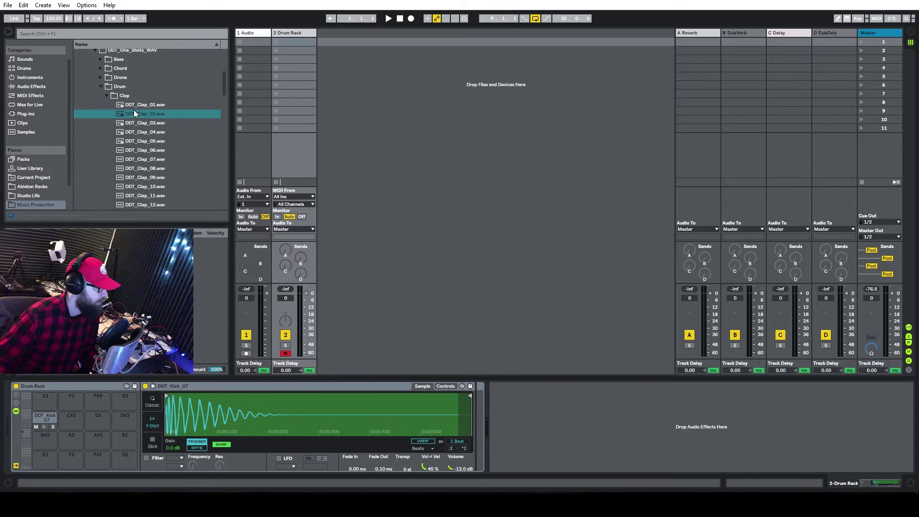
key("Down")
key("Down")
key("Down")
key("Down")
key("Down")
key("Down")
key("Down")
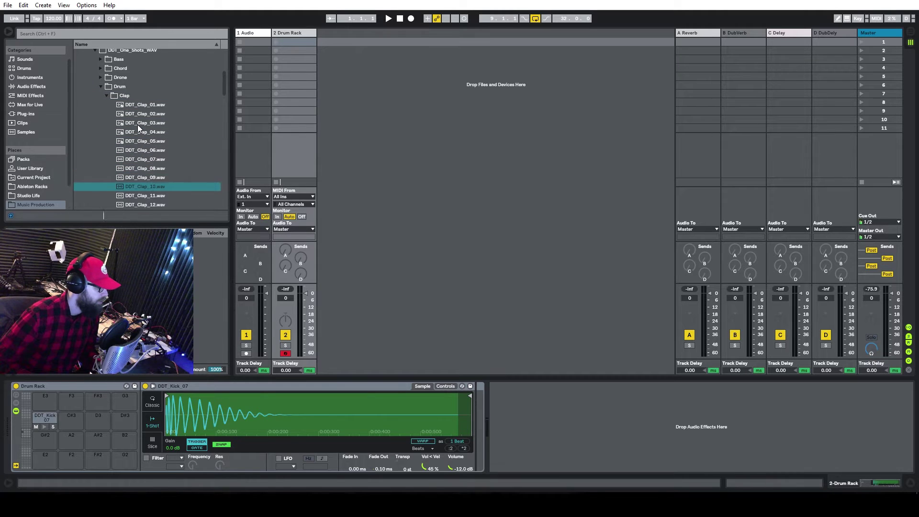
key("Up")
key("Up")
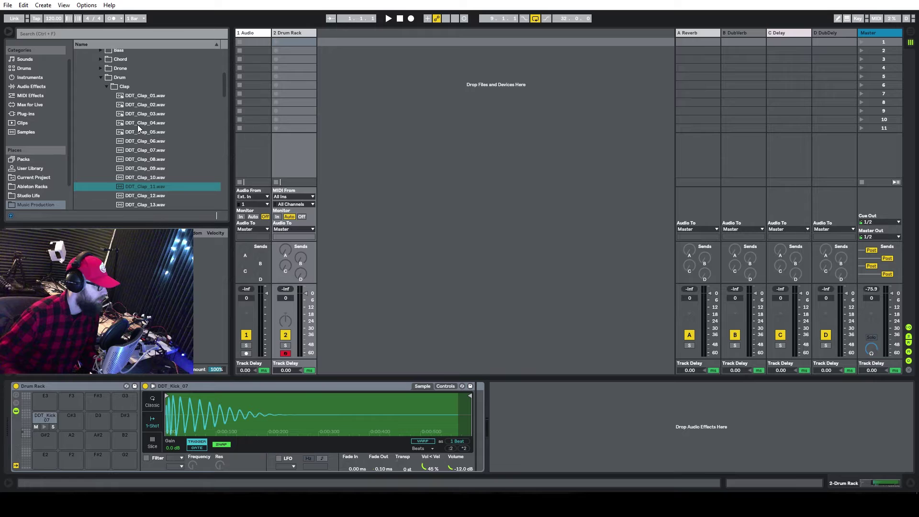
left_click_drag(149, 187, 73, 417)
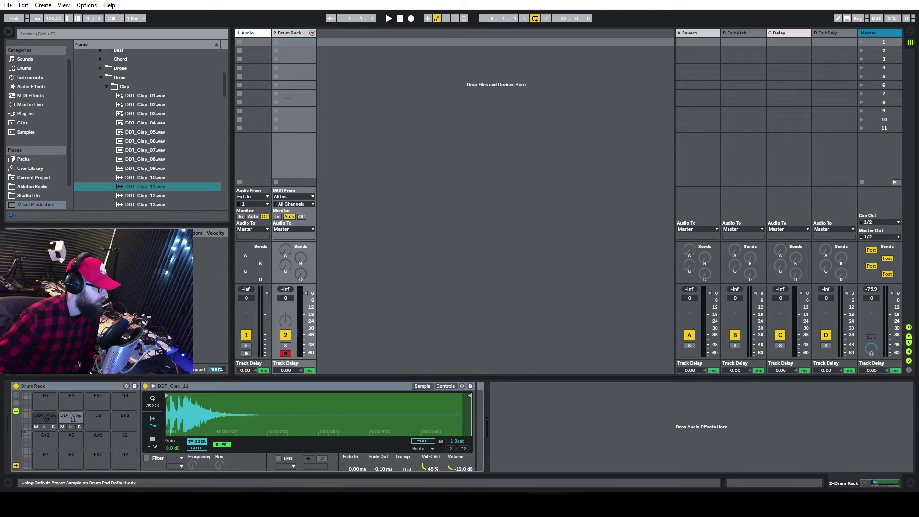
Step: Audition the shaker samples and load DDT_Shaker_03 onto pad D3
left_click(104, 84)
left_click(107, 143)
left_click(127, 150)
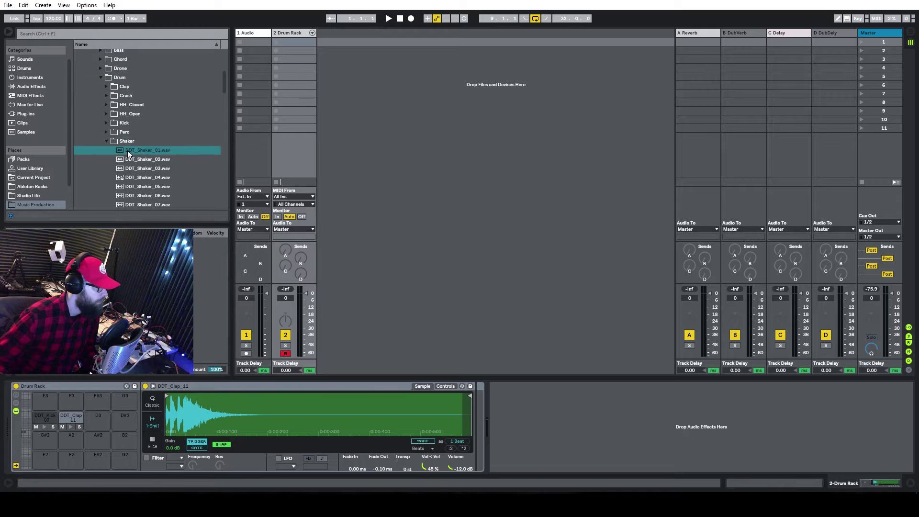
left_click(138, 177)
left_click(145, 170)
left_click_drag(143, 168, 98, 419)
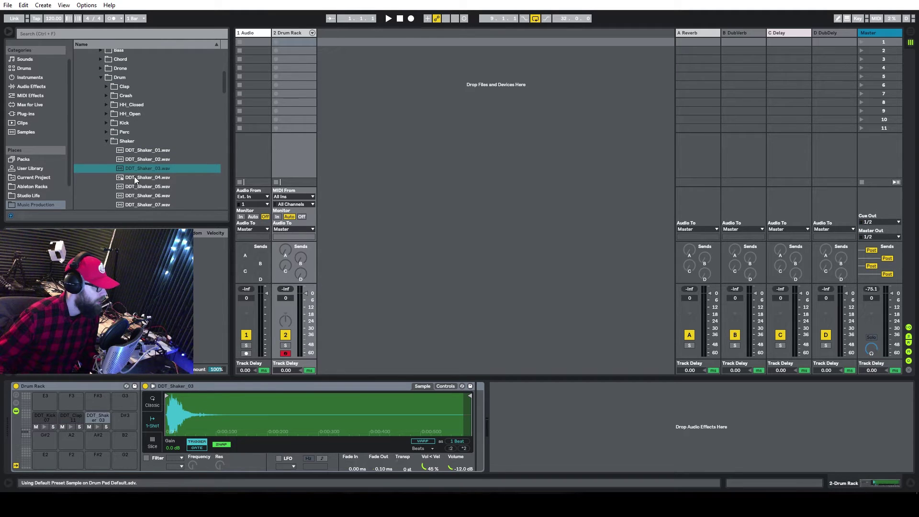
Step: Audition the closed hi-hats and load DDT_Closed_HH_20 onto its own pad
left_click(105, 141)
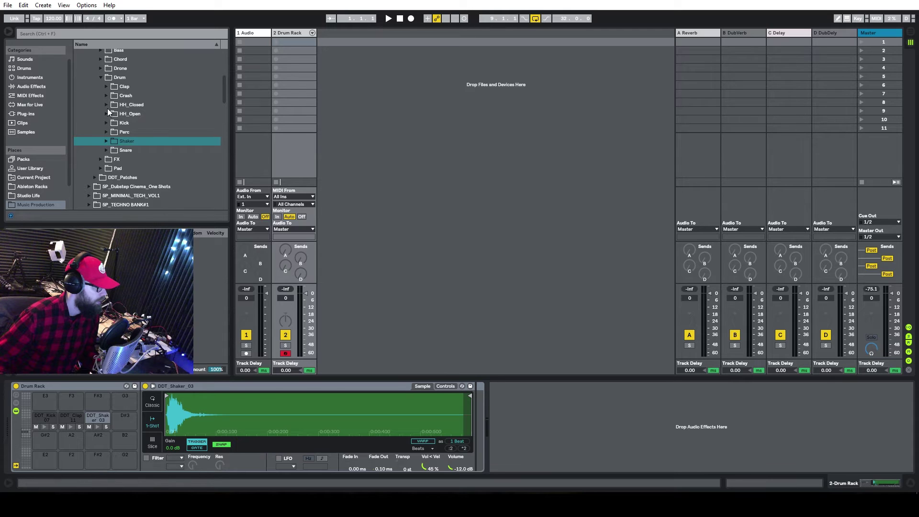
left_click(107, 106)
left_click(145, 134)
left_click(153, 151)
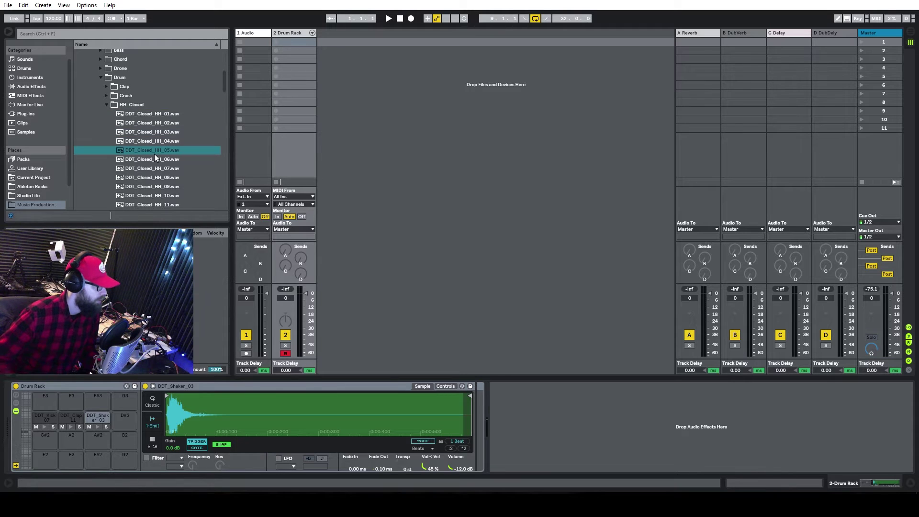
key("Up")
key("Up")
key("Up")
key("Up")
key("Page_Down")
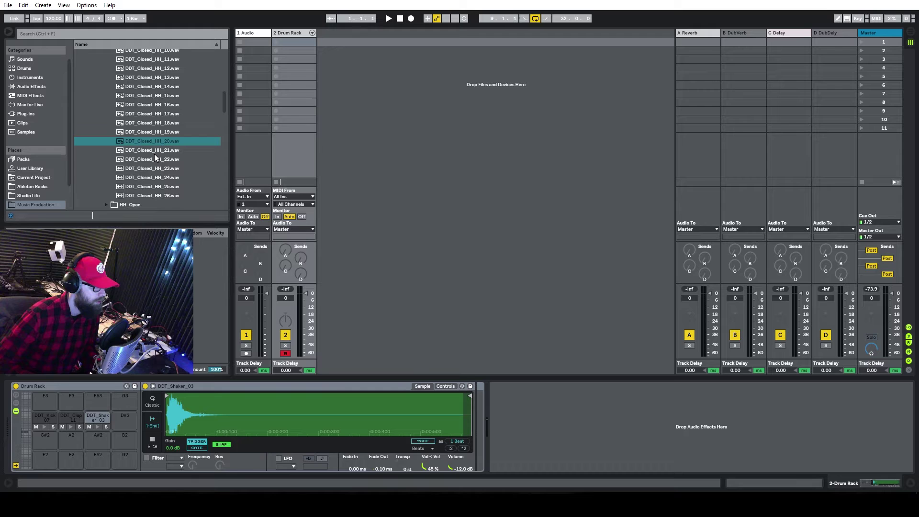
left_click_drag(144, 141, 104, 400)
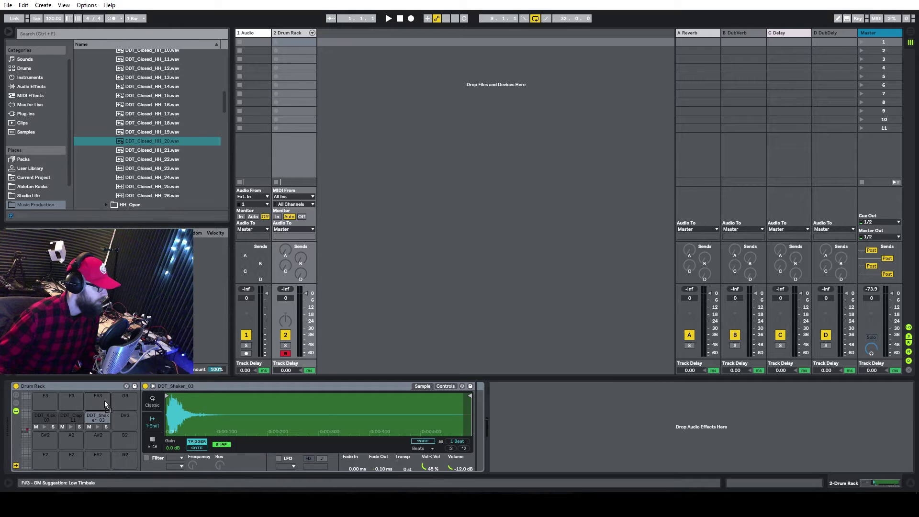
scroll(173, 152, "up", 1)
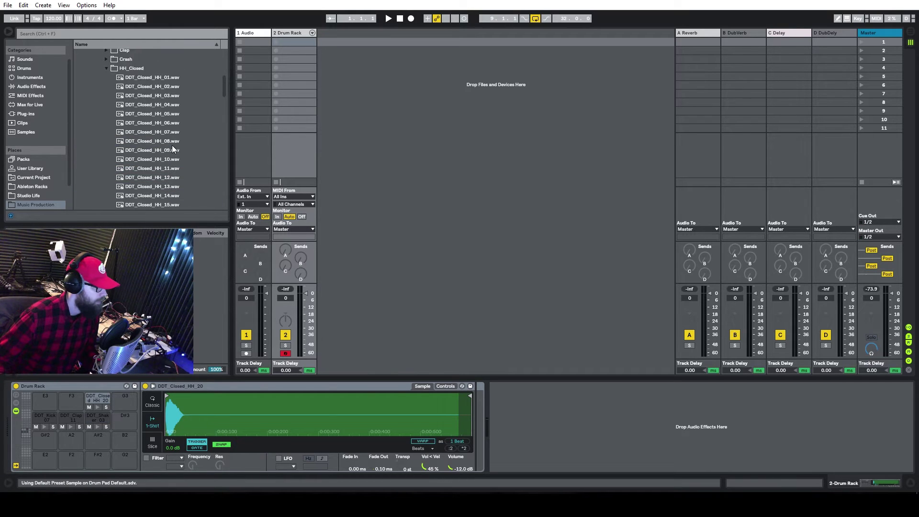
scroll(172, 145, "up", 4)
left_click(106, 95)
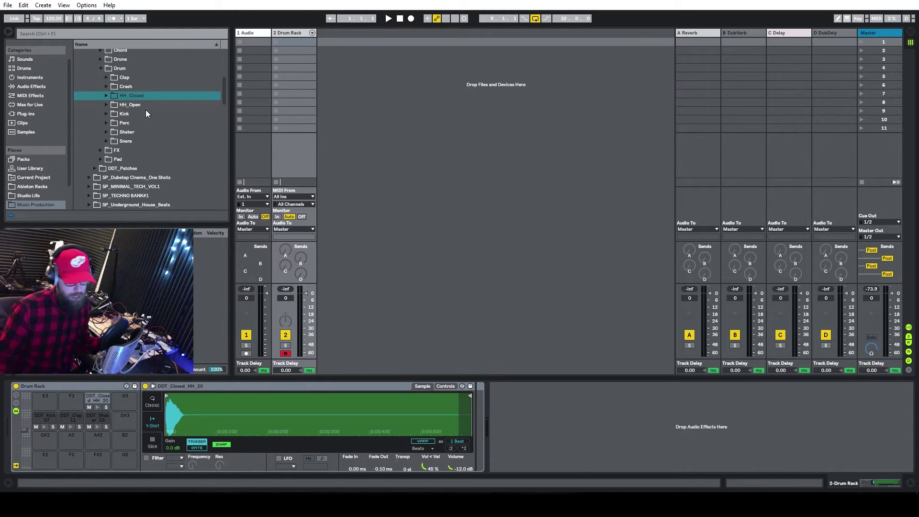
Step: Narrow the browser and create an empty MIDI clip on the Drum Rack track
left_click(233, 145)
left_click_drag(232, 145, 197, 140)
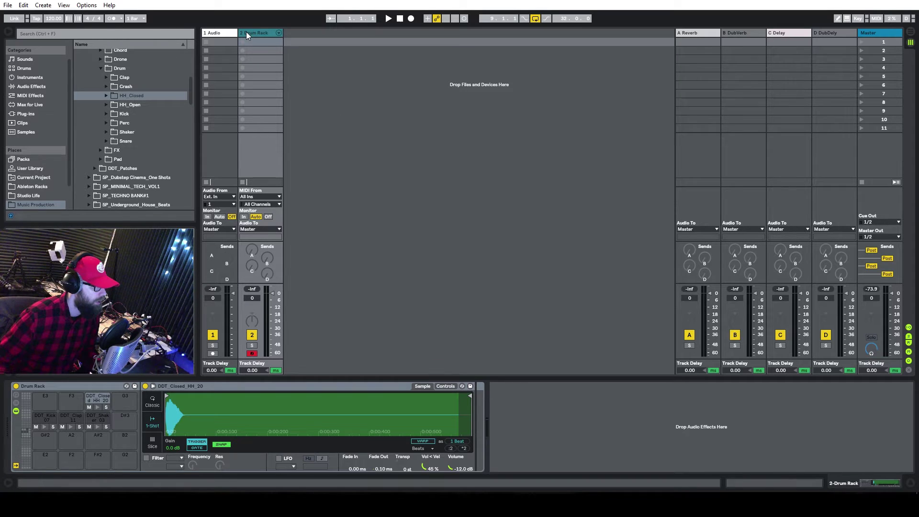
double_click(269, 42)
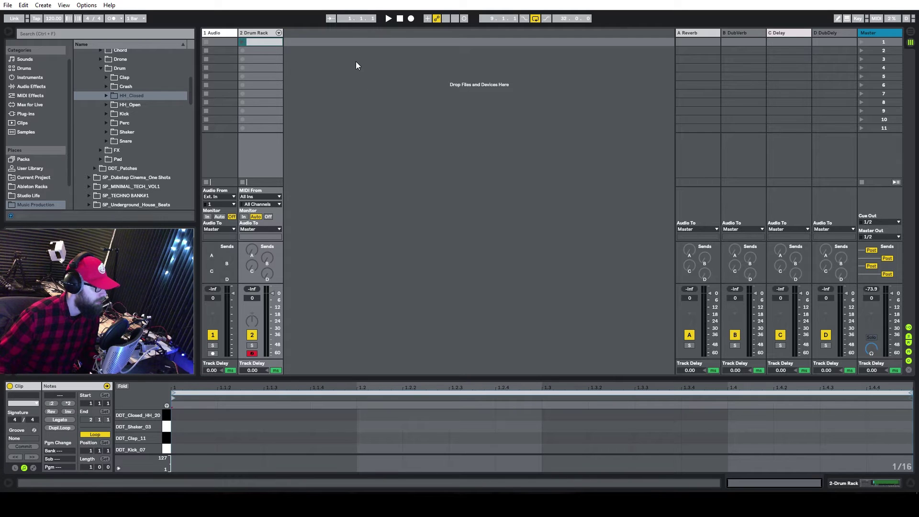
Step: Draw a one-beat DDT_Kick_07 note and duplicate it onto every beat of the bar
double_click(199, 450)
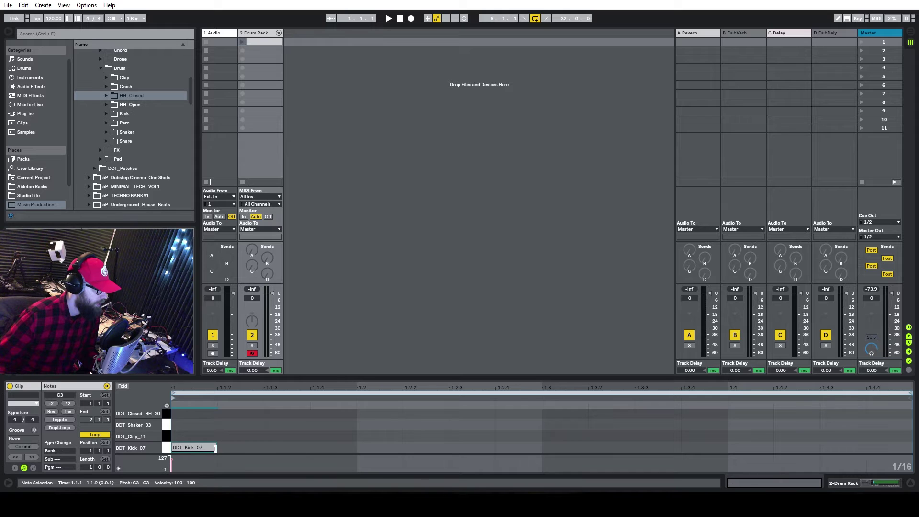
left_click_drag(215, 447, 358, 449)
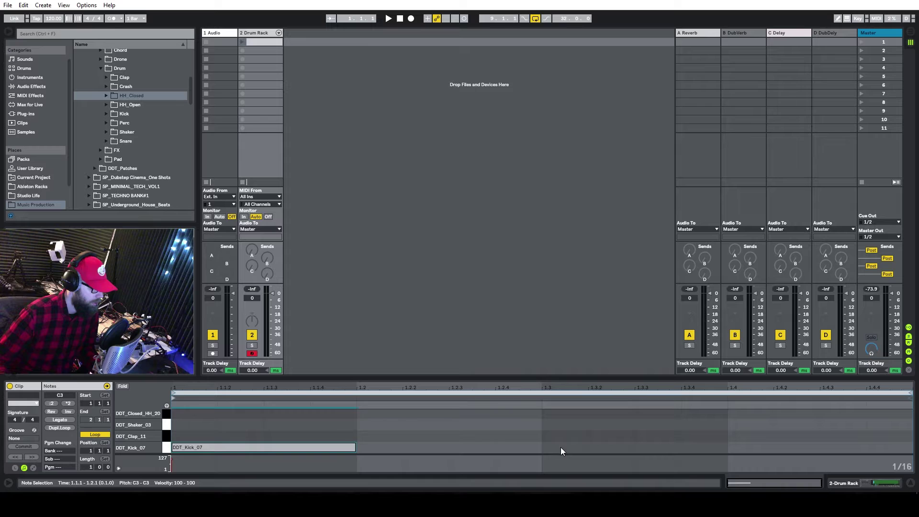
left_click_drag(539, 447, 305, 445)
left_click(332, 444)
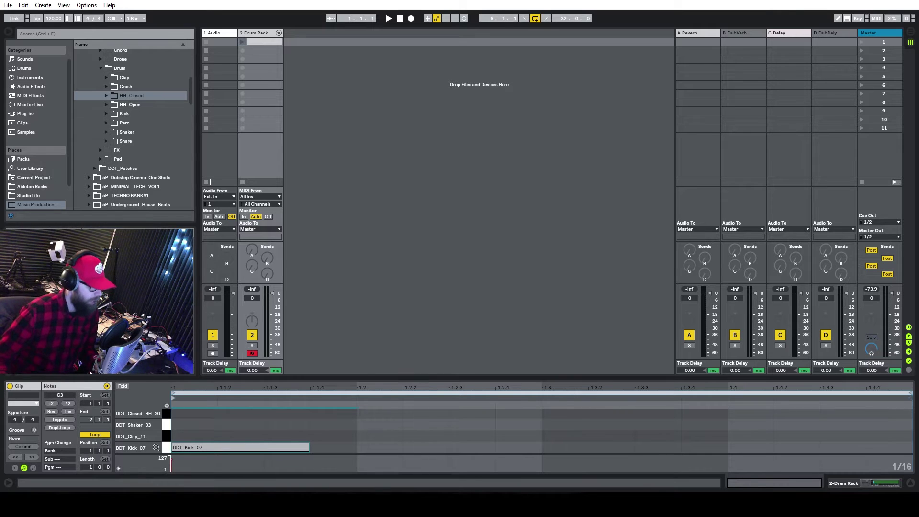
key("ctrl+d")
key("ctrl+d")
key("ctrl+d")
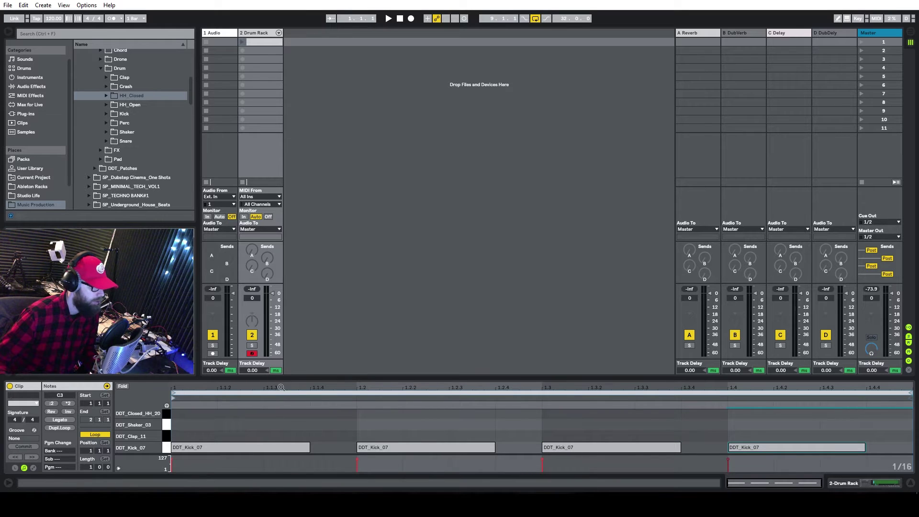
Step: Add claps on beats 2 and 4 and a shaker on every offbeat
left_click_drag(360, 432, 814, 441)
left_click_drag(427, 422, 783, 432)
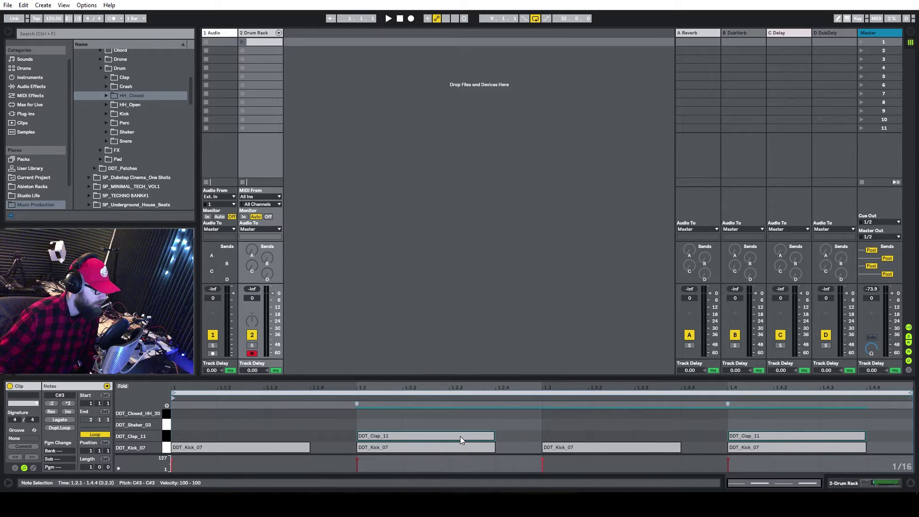
left_click_drag(460, 435, 459, 441, "ctrl")
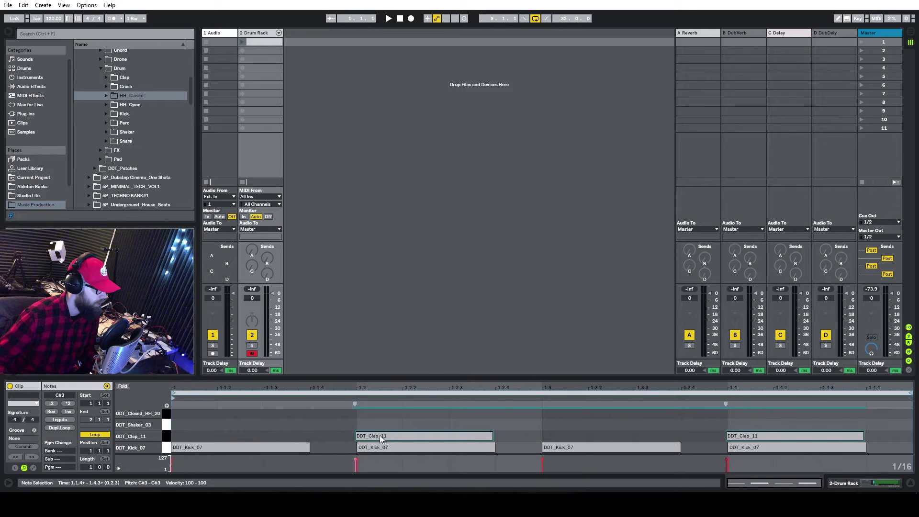
double_click(288, 424)
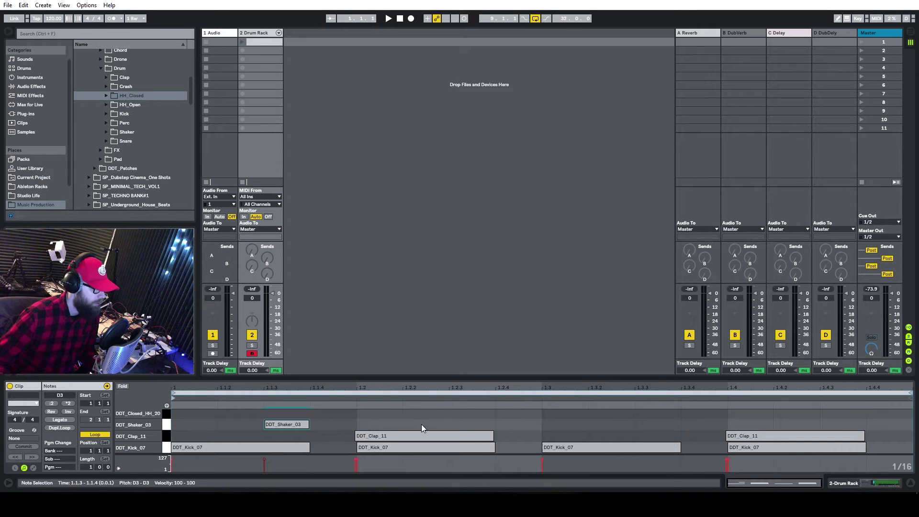
left_click_drag(349, 426, 113, 415)
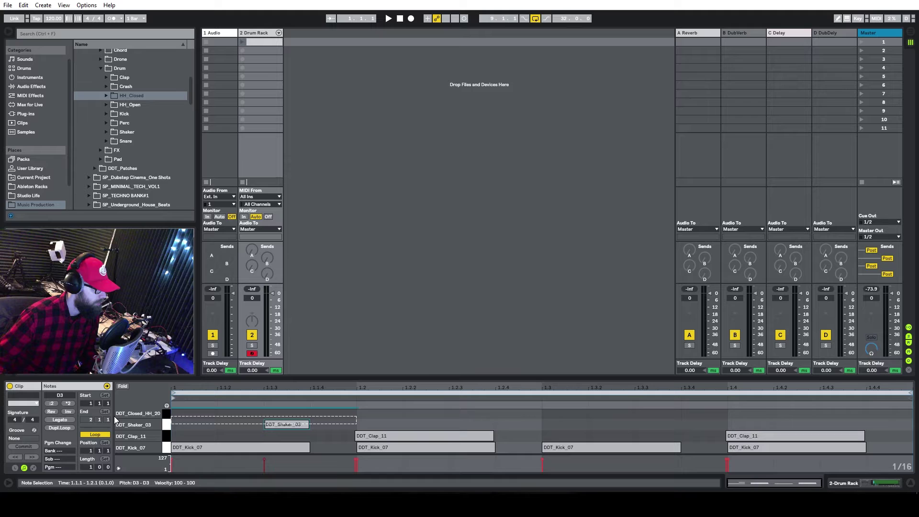
key("ctrl+d")
key("ctrl+d")
key("ctrl+d")
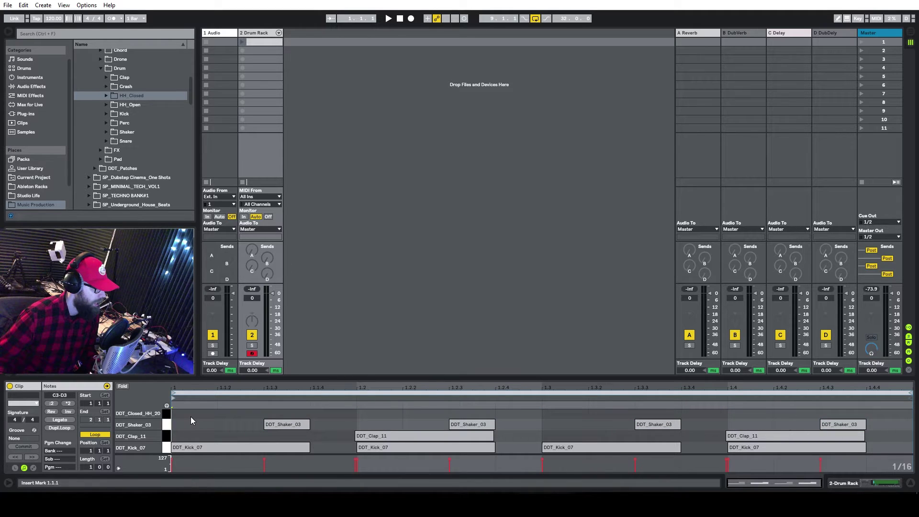
Step: Draw closed hi-hats at 1.1.1 and 1.1.4, repeating that beat across the bar
double_click(190, 414)
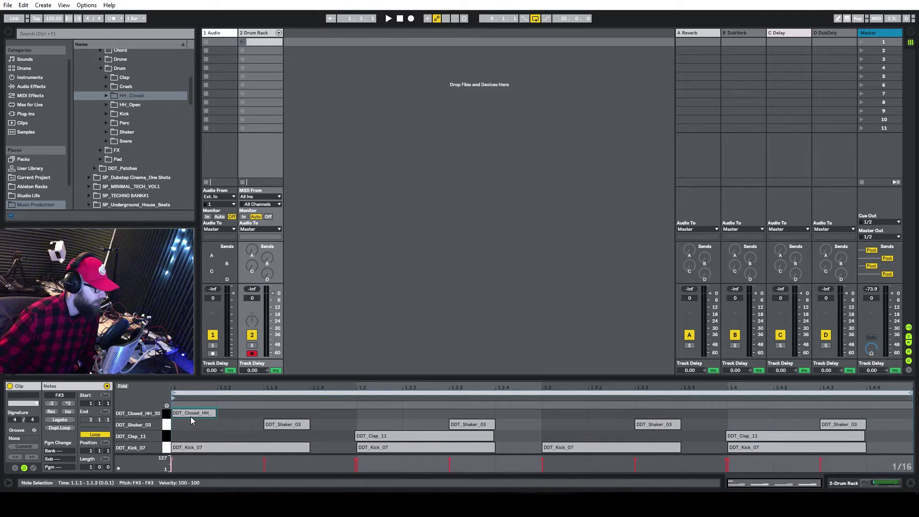
double_click(317, 414)
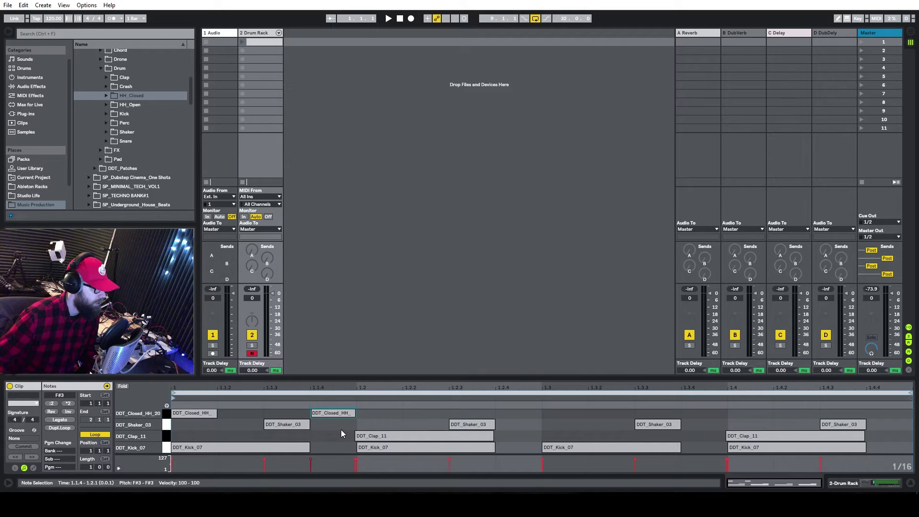
left_click_drag(354, 424, 187, 401)
key("ctrl+d")
key("ctrl+d")
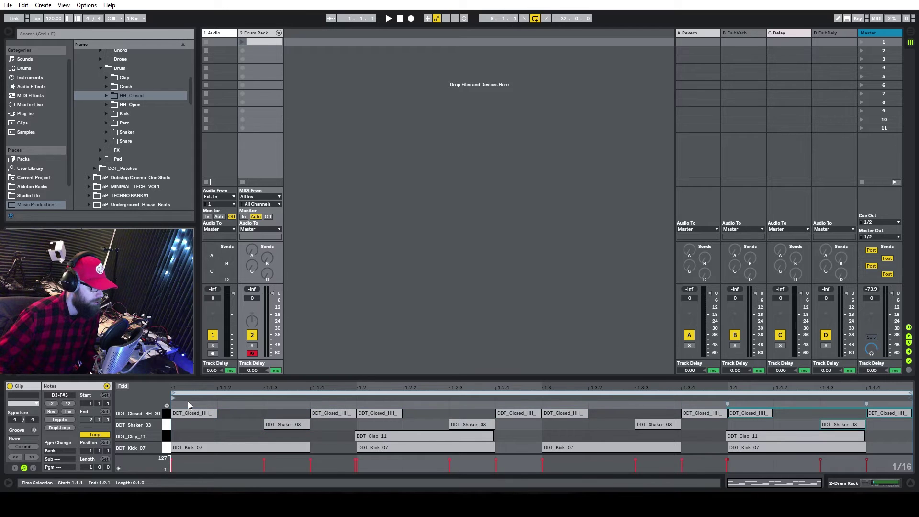
Step: Add ghost hi-hats at 1.3.2, 1.4.3 and 1.1.2 with velocities 37, 45 and 19
left_click(242, 43)
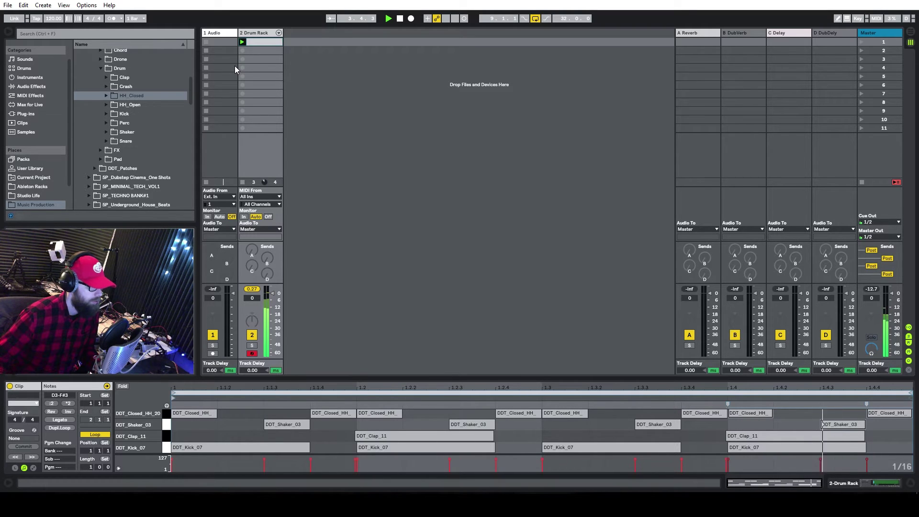
left_click(570, 413)
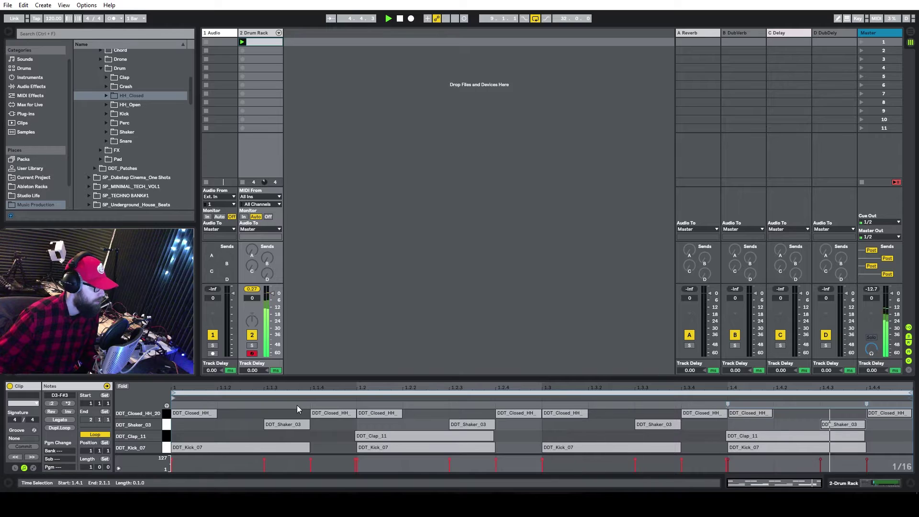
double_click(607, 415)
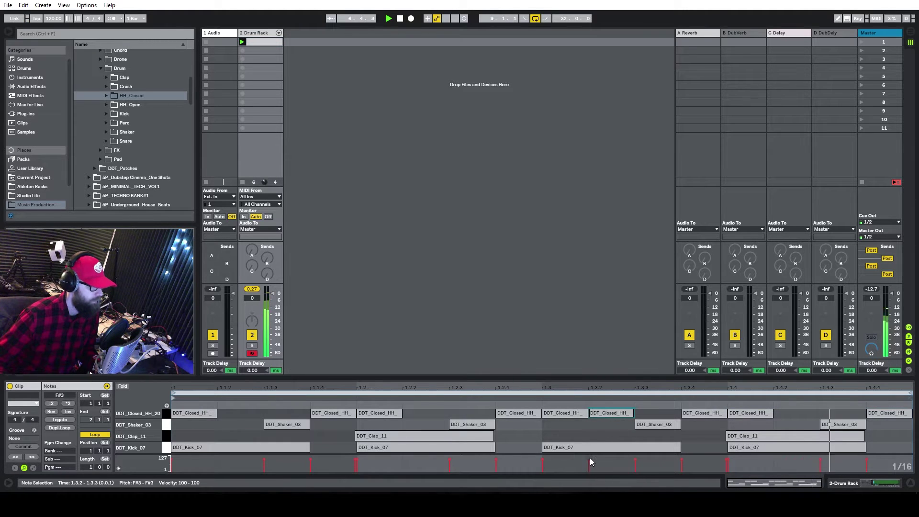
left_click_drag(589, 458, 589, 470)
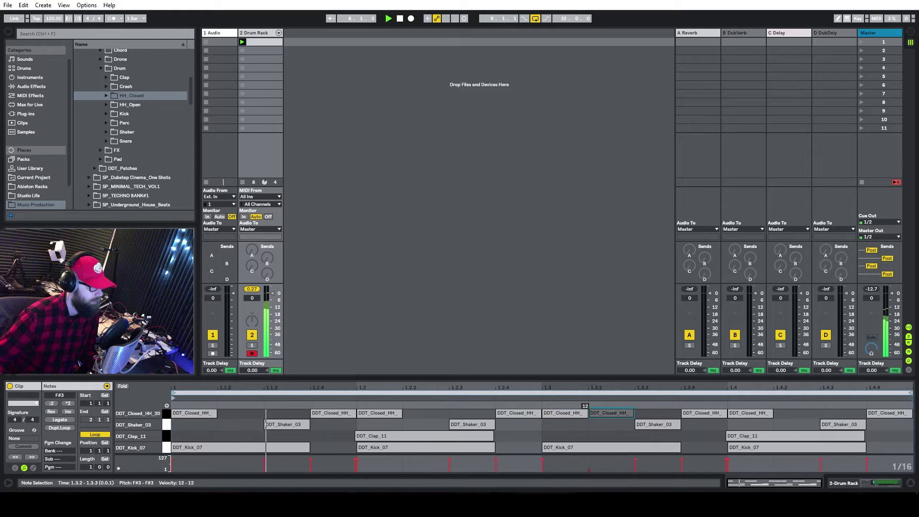
double_click(838, 414)
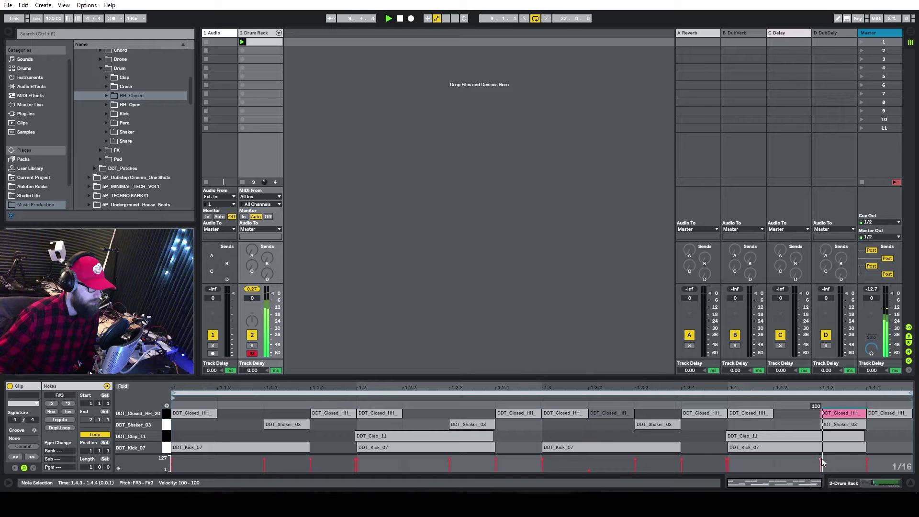
left_click_drag(821, 458, 821, 464)
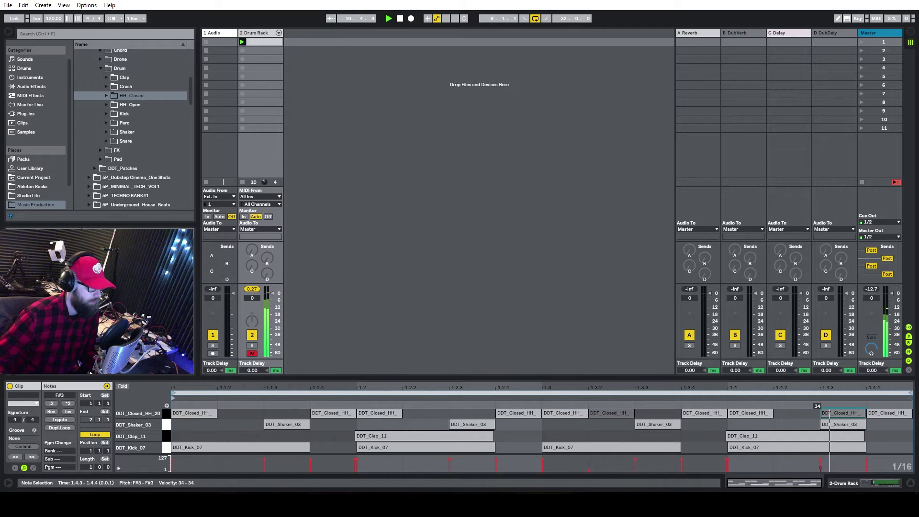
double_click(231, 414)
left_click_drag(218, 458, 218, 469)
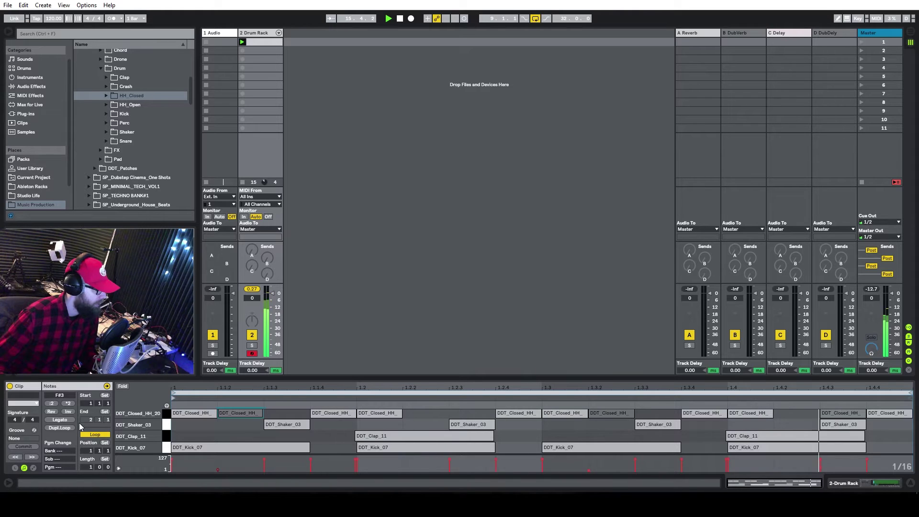
Step: Set the clip loop to 4 bars and copy bar 1's notes through bars 2–4
left_click_drag(272, 392, 272, 378)
left_click_drag(90, 467, 90, 463)
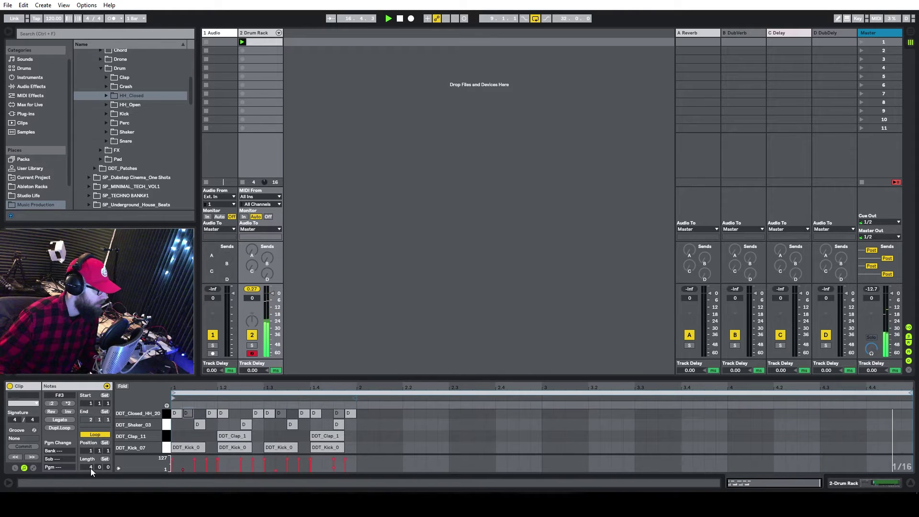
left_click_drag(354, 450, 165, 404)
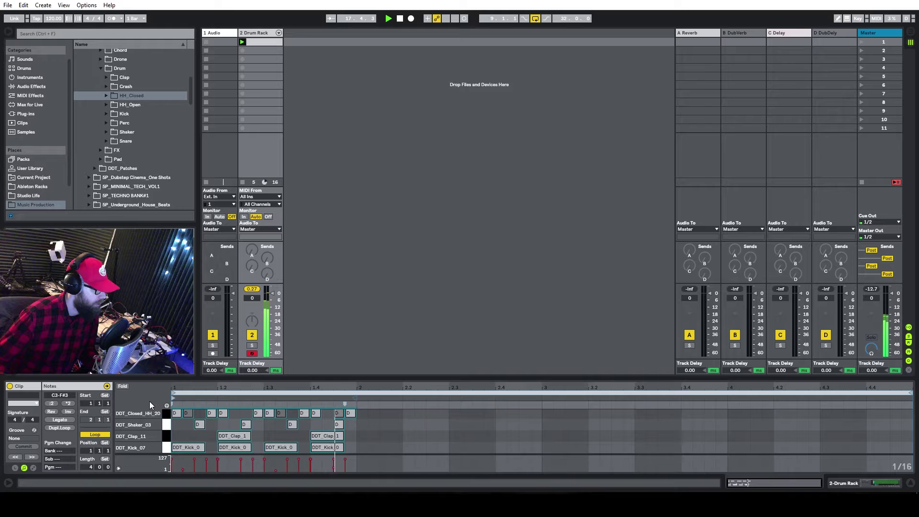
key("ctrl+d")
key("ctrl+d")
key("ctrl+d")
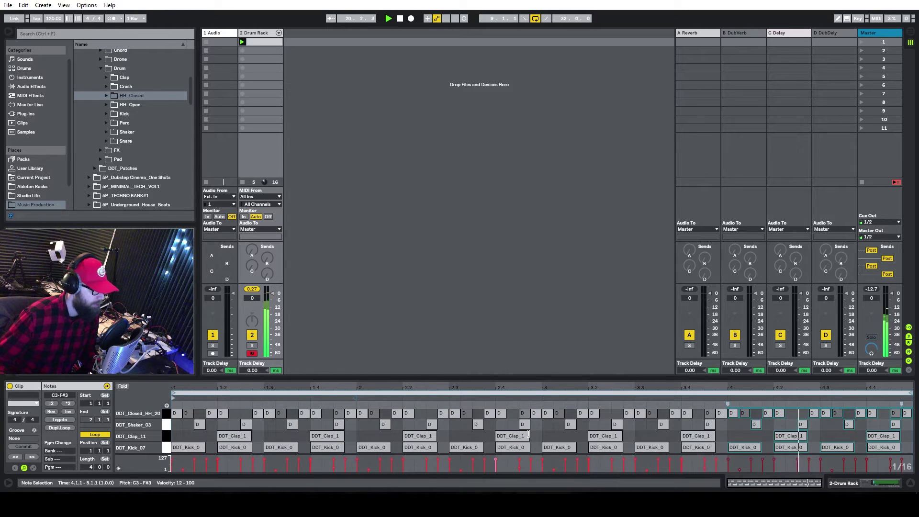
Step: Add sixteenth-note clap and kick fills at 2.3.3, 4.3.2 and 4.4.3
double_click(477, 435)
left_click(528, 436)
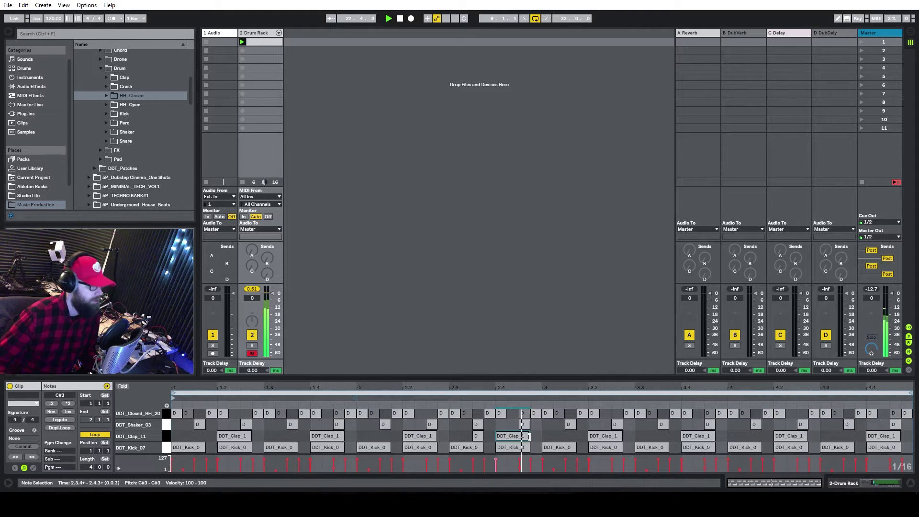
double_click(894, 435)
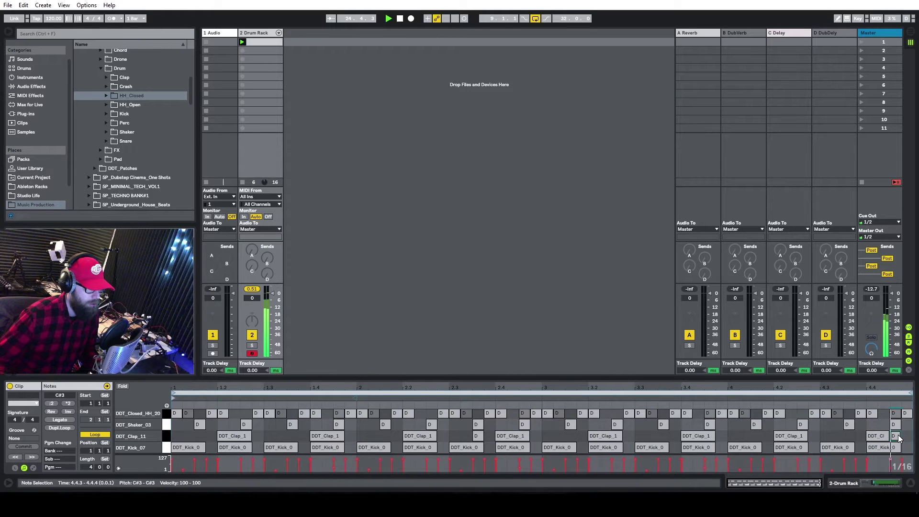
mouse_move(891, 447)
left_mouse_down()
mouse_move(877, 447)
mouse_move(911, 447)
left_mouse_up()
double_click(894, 447)
double_click(836, 436)
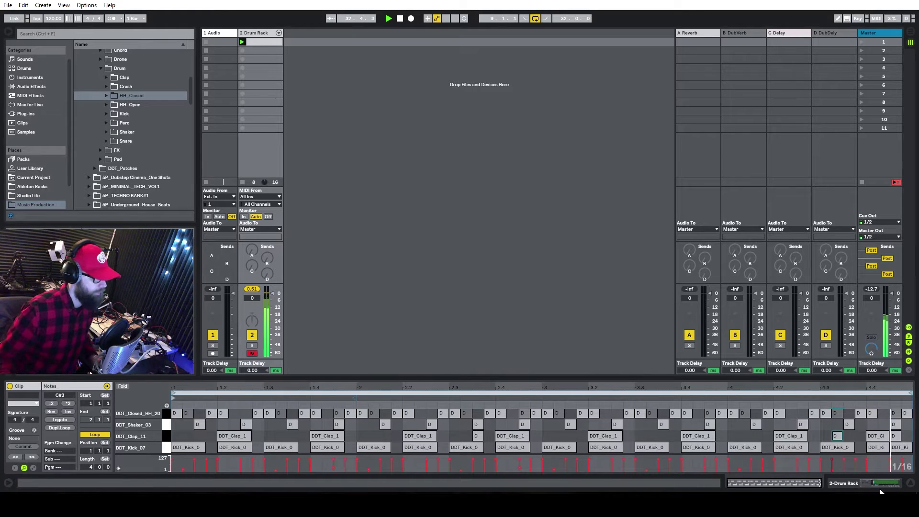
Step: Show the Drum Rack's chains in Device View and pull the clap, shaker and hi-hat chains to -inf
key("shift+Tab")
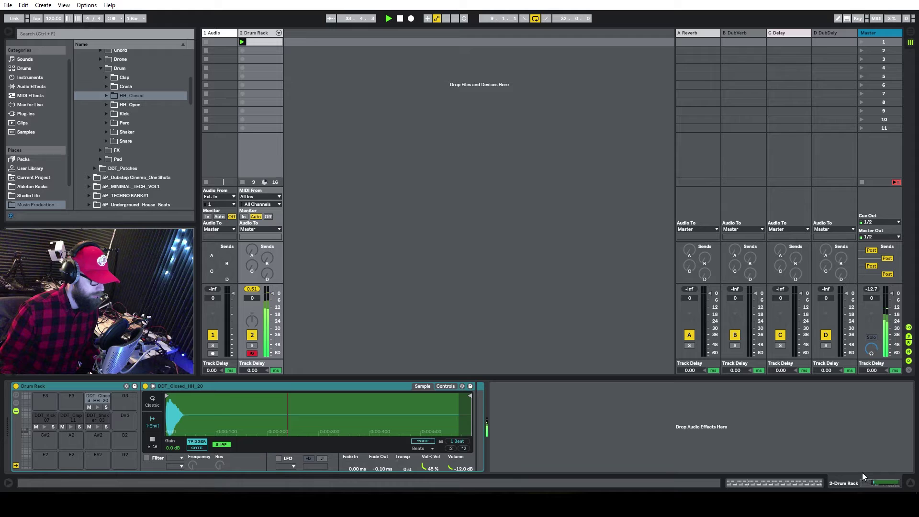
left_click(278, 32)
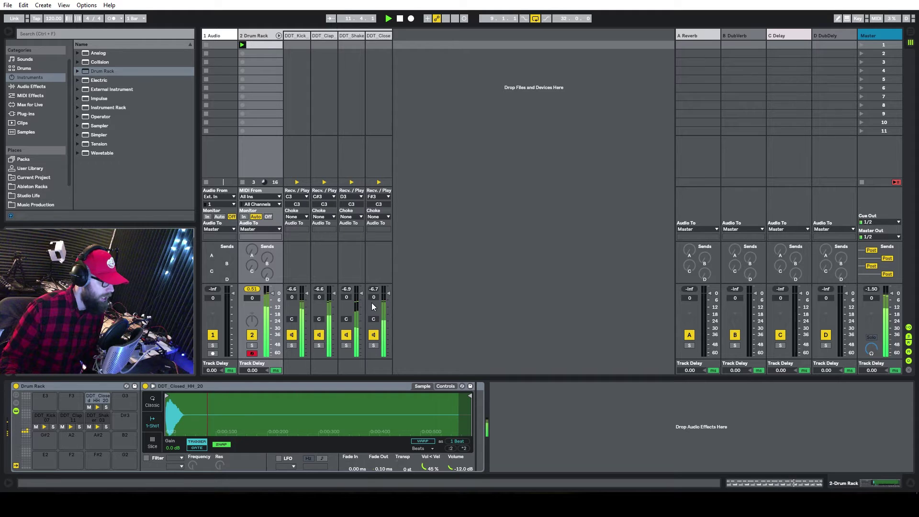
left_click_drag(373, 297, 346, 330)
left_click_drag(318, 298, 333, 326)
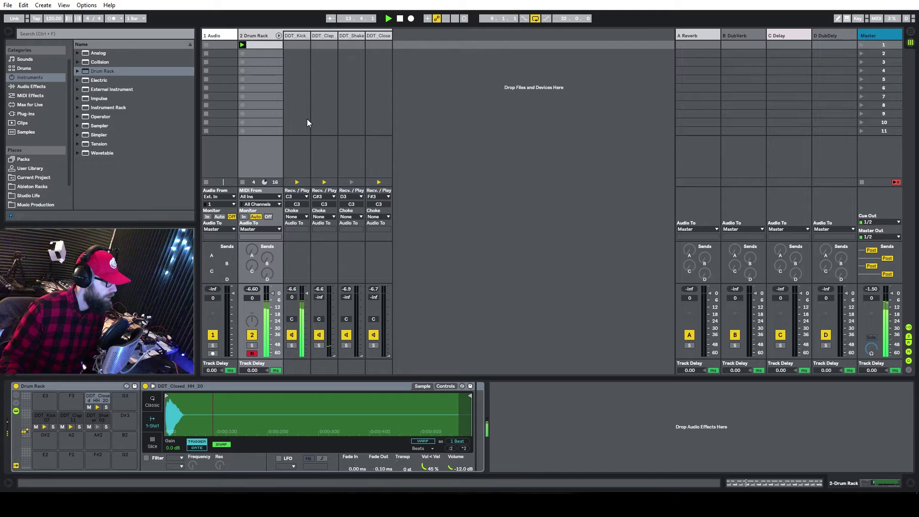
Step: Select the DDT_Kick chain and browse the Max for Live and plug-in folders
left_click(294, 37)
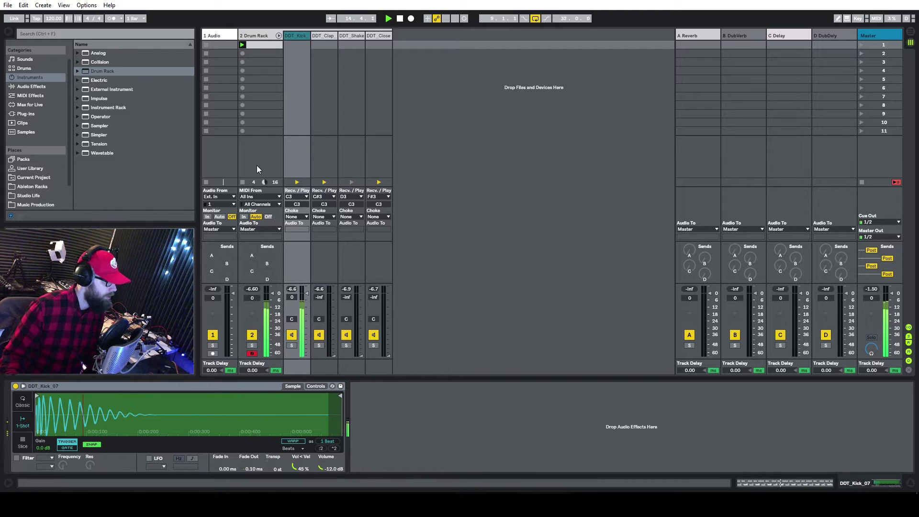
left_click(32, 104)
left_click(37, 113)
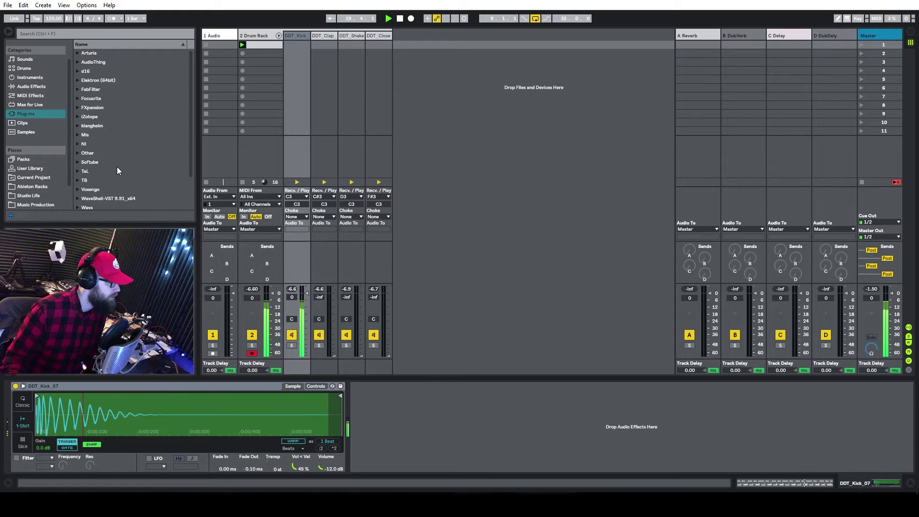
Step: Add EQ Eight to the kick chain, lowering the high cut from 16 kHz with a 12 dB slope
left_click(33, 86)
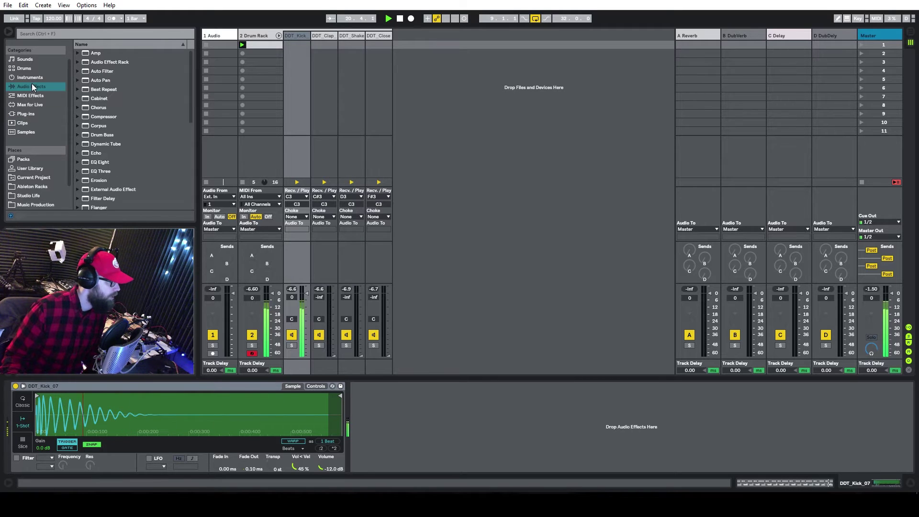
left_click_drag(97, 156, 348, 426)
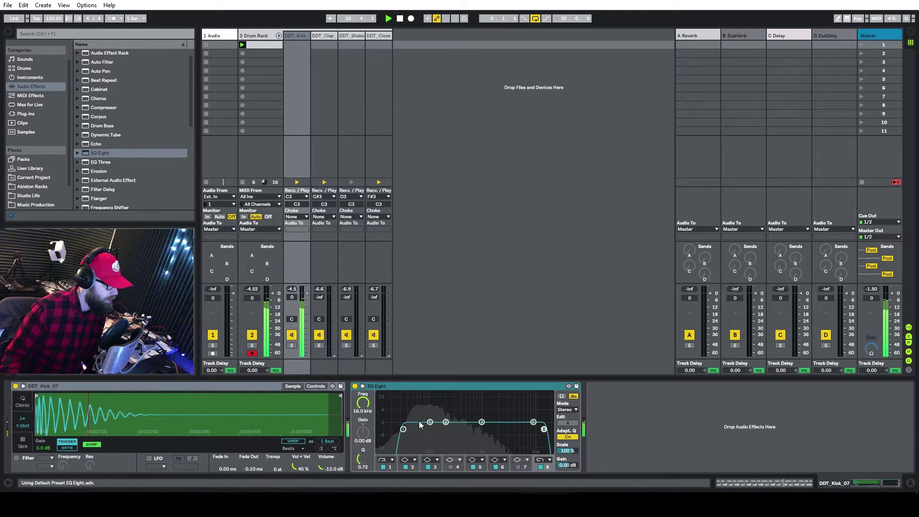
left_click_drag(540, 428, 523, 427)
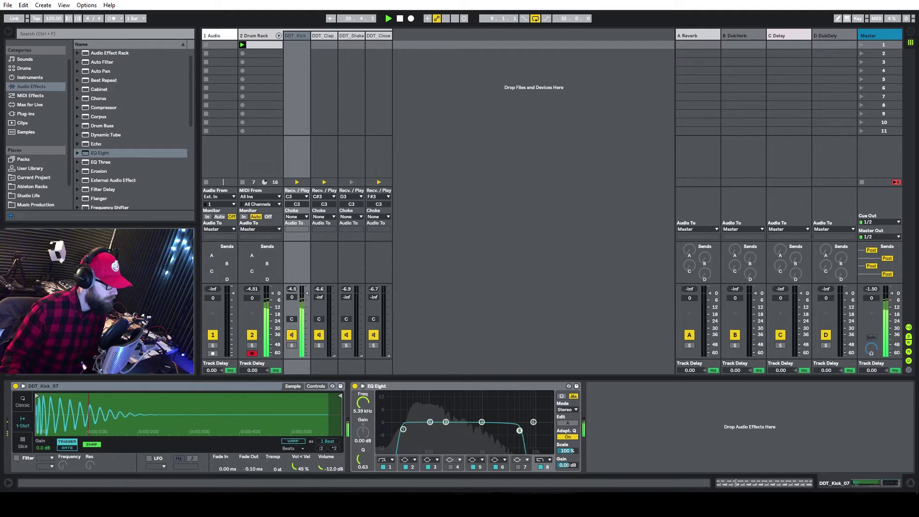
left_click(539, 462)
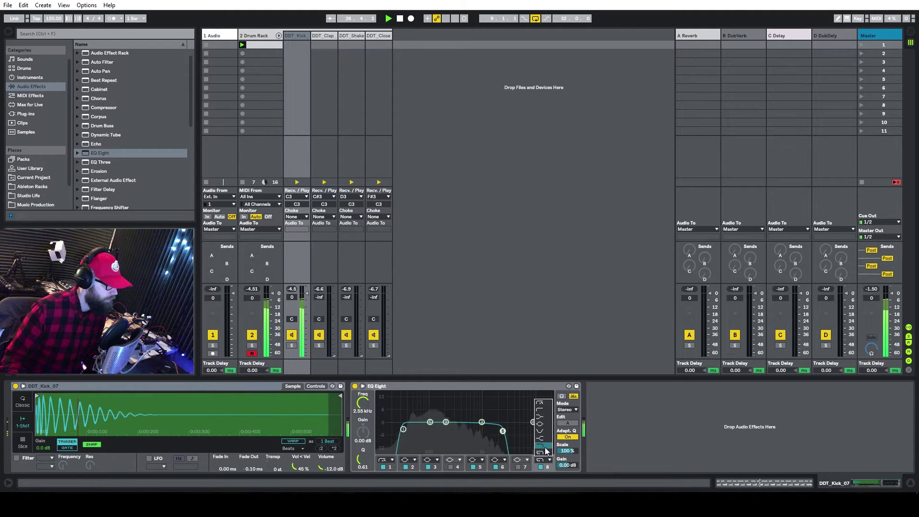
left_click(541, 455)
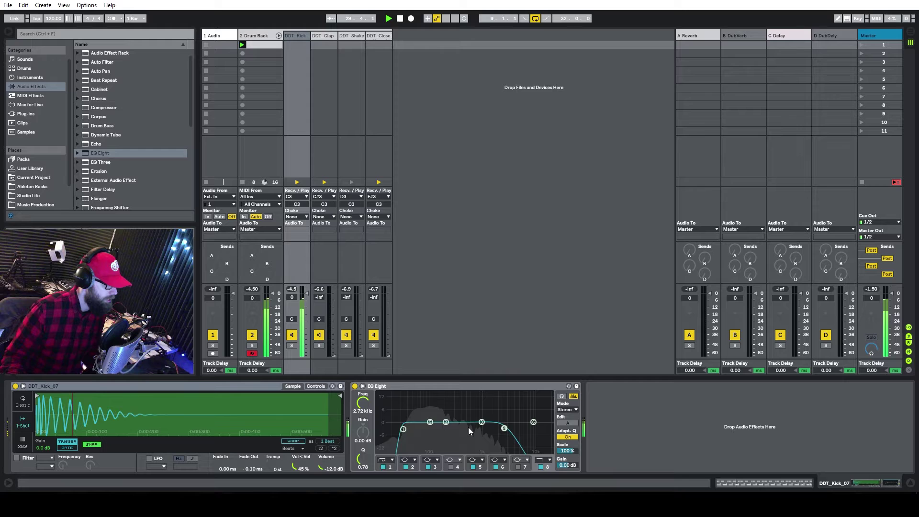
Step: Boost the kick's lows near 70 Hz and dip around 550 Hz by -2.4 dB
left_click(403, 429)
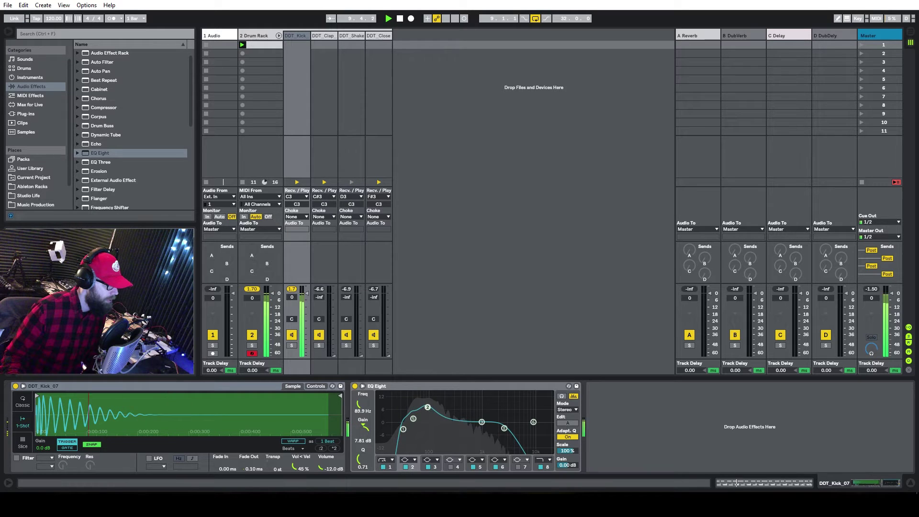
left_click_drag(427, 407, 427, 414)
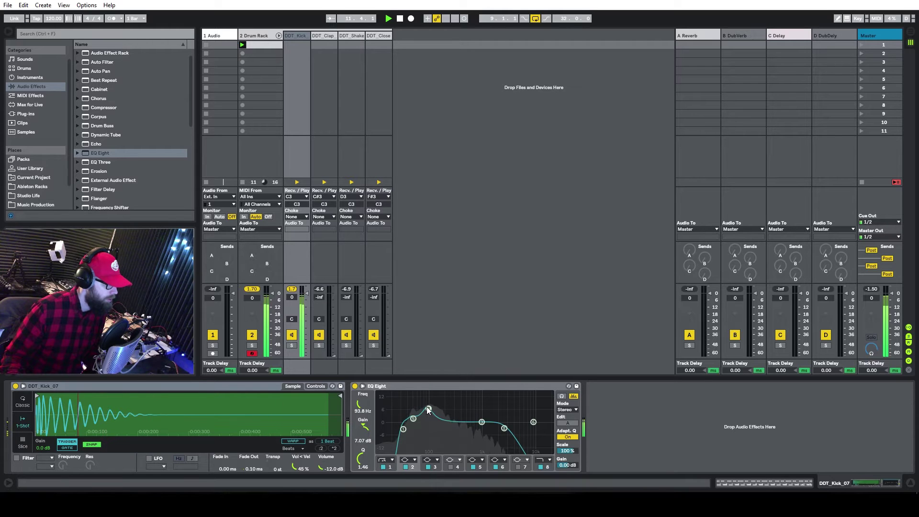
left_click_drag(428, 409, 422, 409)
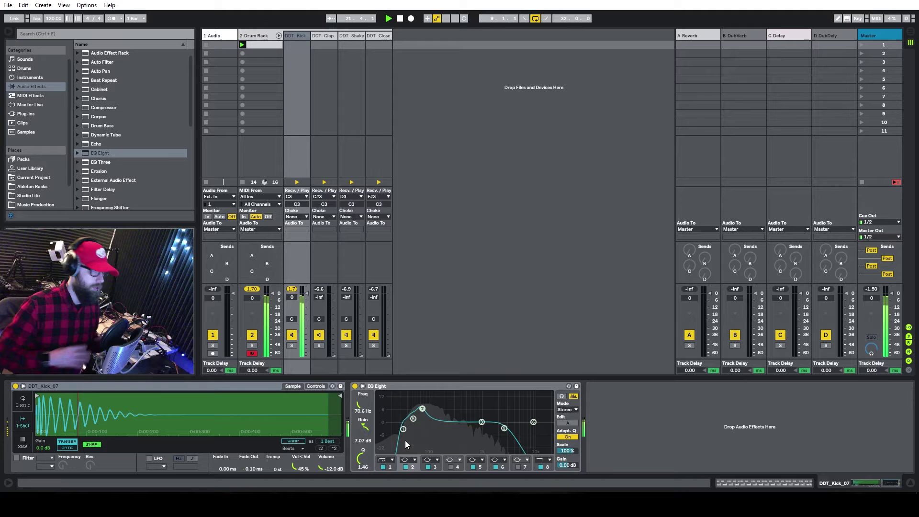
mouse_move(475, 425)
left_mouse_down()
mouse_move(462, 429)
mouse_move(465, 444)
mouse_move(458, 429)
mouse_move(491, 428)
left_mouse_up()
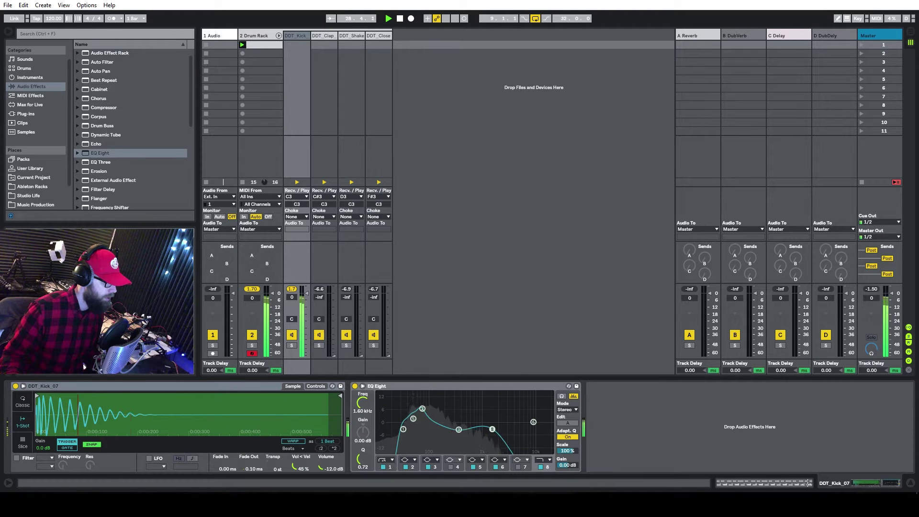
left_click(291, 289)
left_click(252, 288)
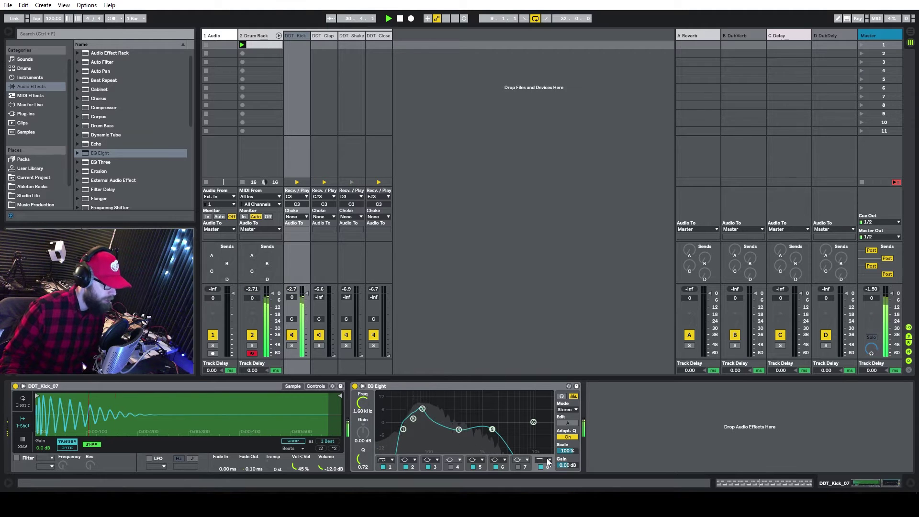
Step: Lower EQ Eight's output gain and add a Compressor after it on the kick chain
left_click_drag(563, 467, 563, 473)
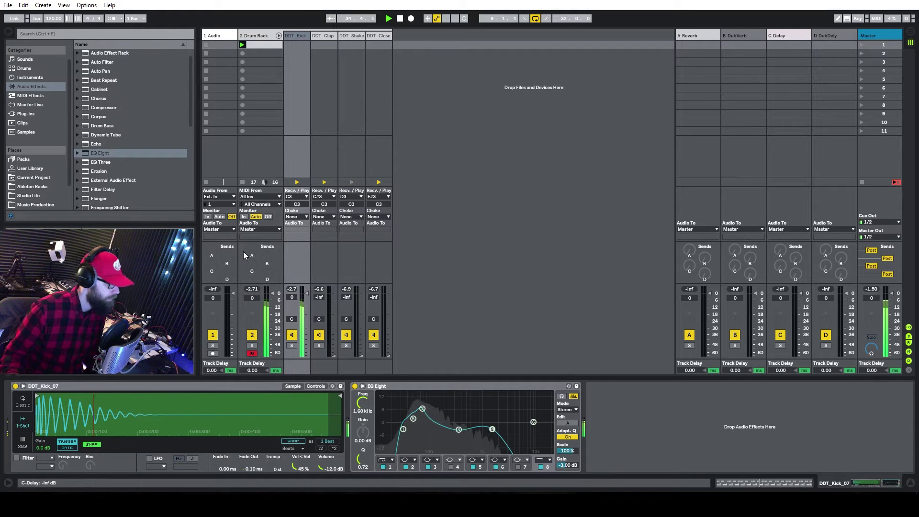
left_click(97, 109)
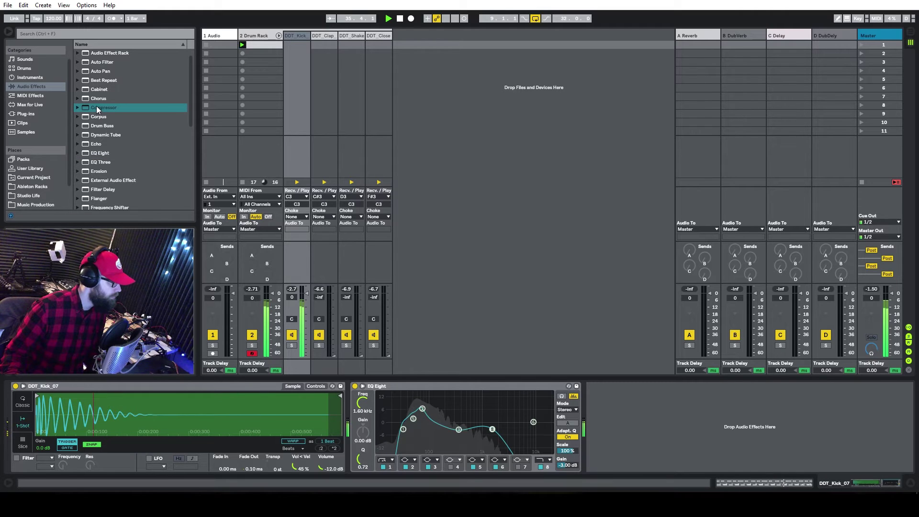
left_click_drag(97, 109, 660, 412)
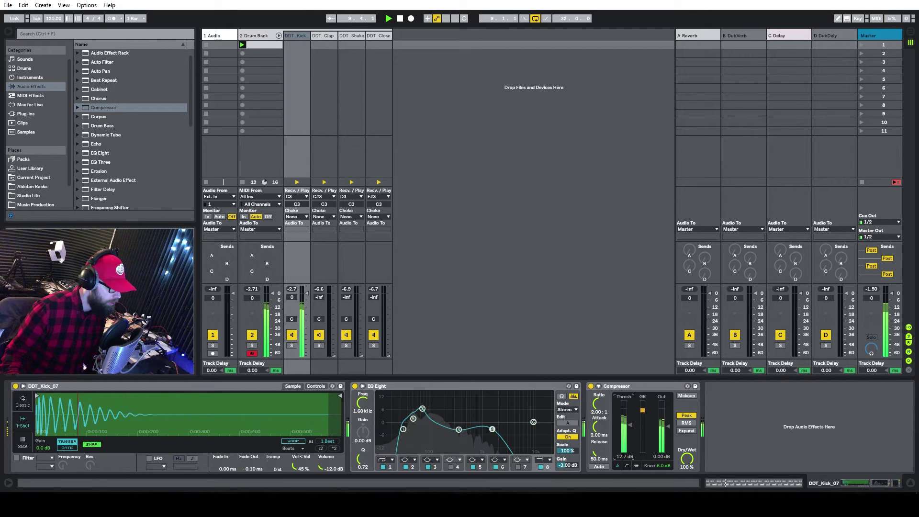
Step: Set the Compressor to 0 dB knee, about -9.6 dB threshold, auto release and 10 ms lookahead
left_click_drag(670, 467, 625, 490)
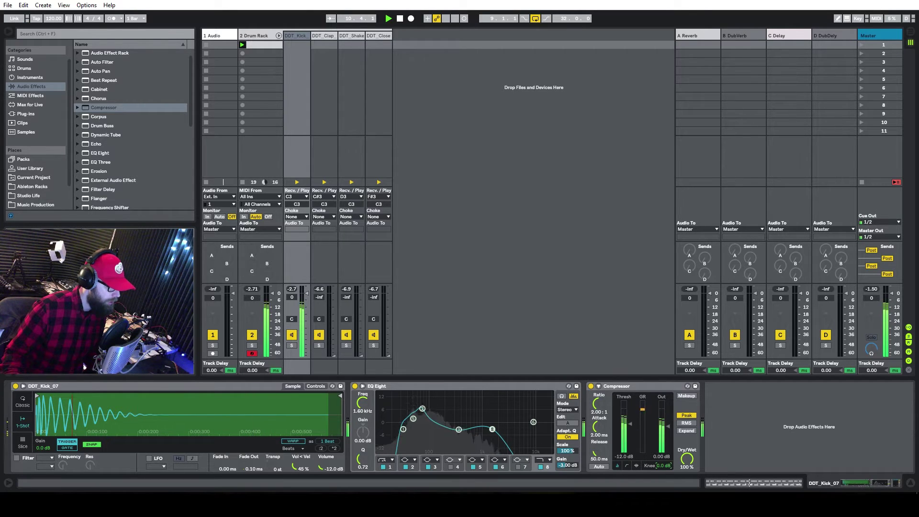
left_click(637, 466)
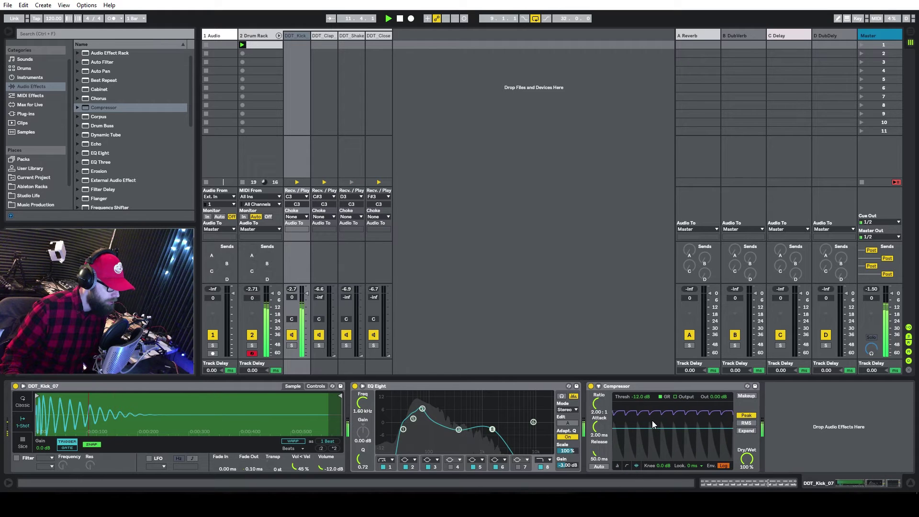
left_click_drag(653, 426, 653, 423)
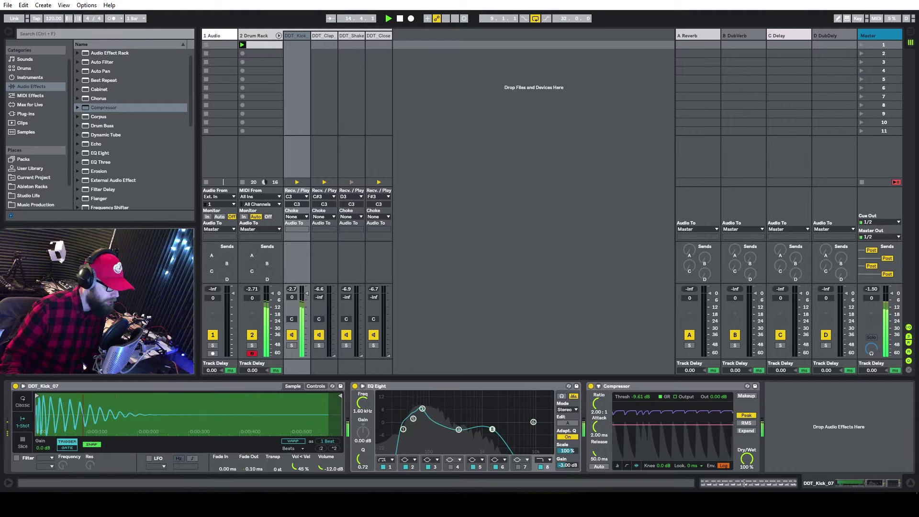
left_click(599, 466)
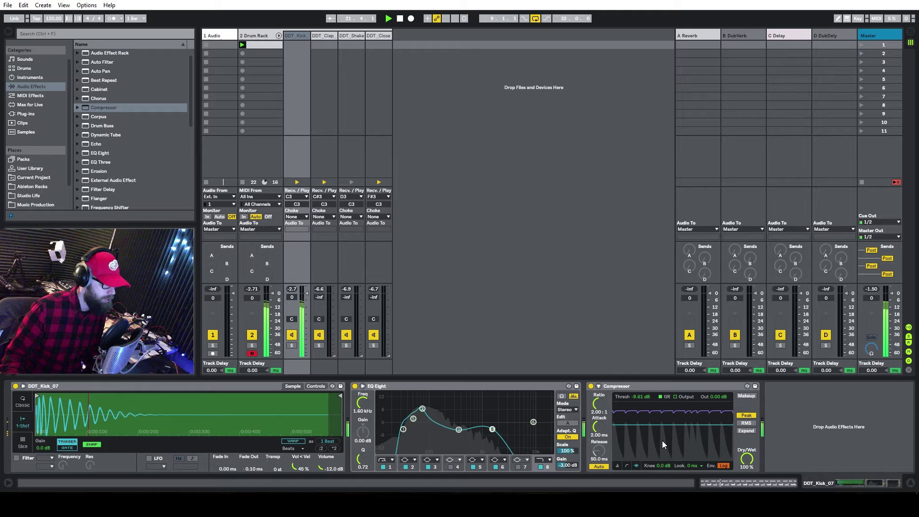
left_click(694, 465)
left_click(694, 458)
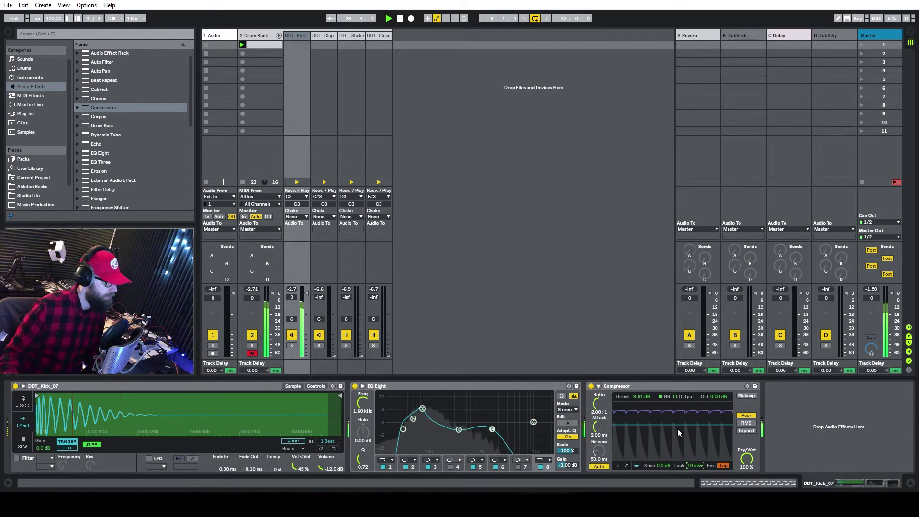
left_click(389, 386)
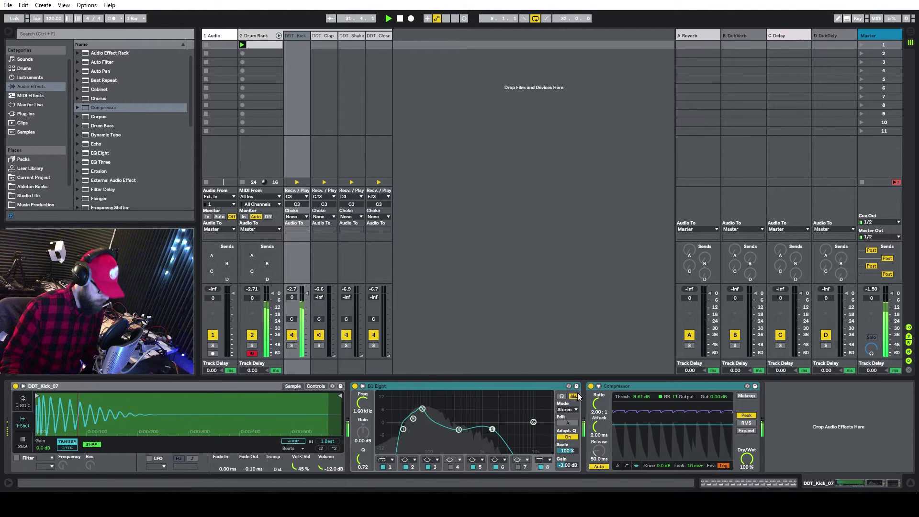
Step: Group EQ Eight and Compressor into an Audio Effect Rack and A/B it on and off
key("ctrl+g")
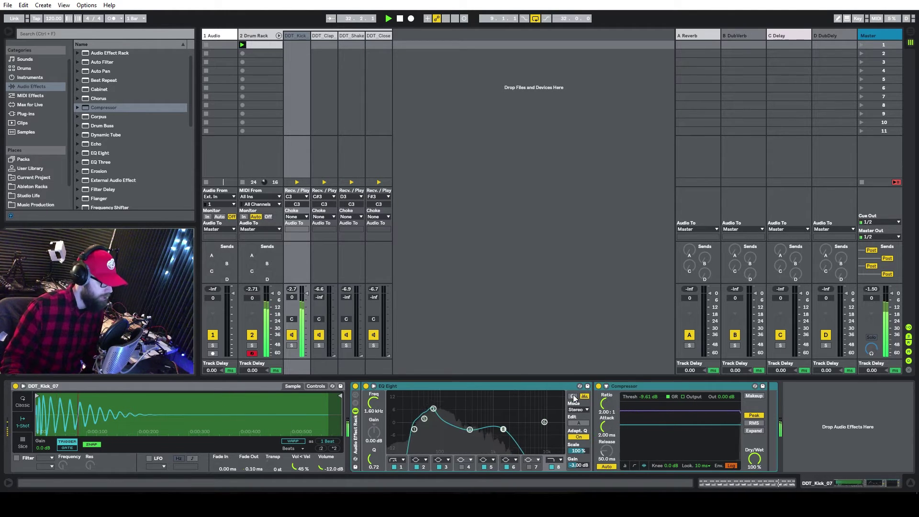
left_click(355, 386)
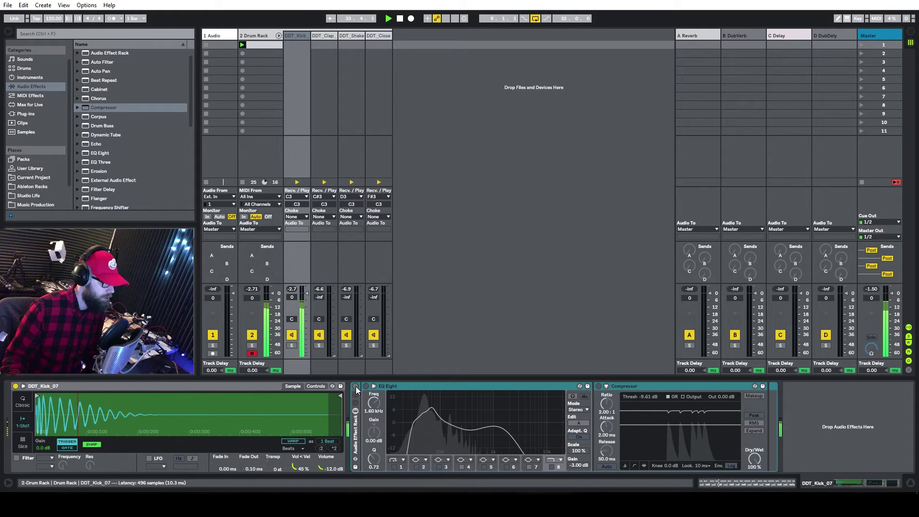
left_click(355, 386)
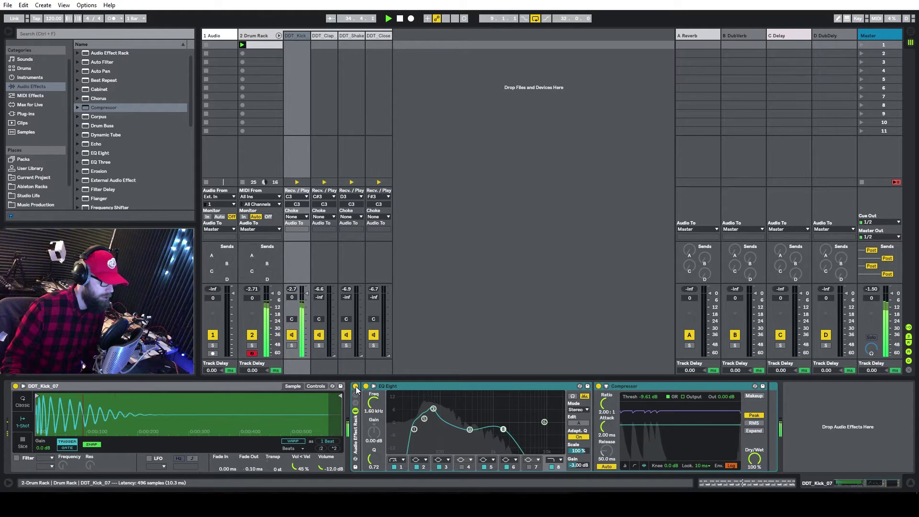
left_click(355, 386)
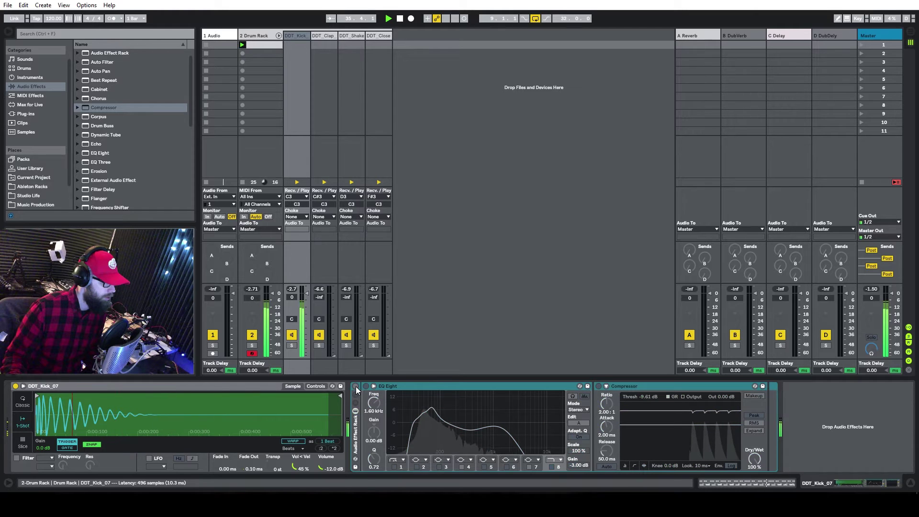
left_click(355, 386)
Step: Retune the EQ's upper band, compare again, and show the Compressor's transfer curve
left_click_drag(432, 419, 515, 429)
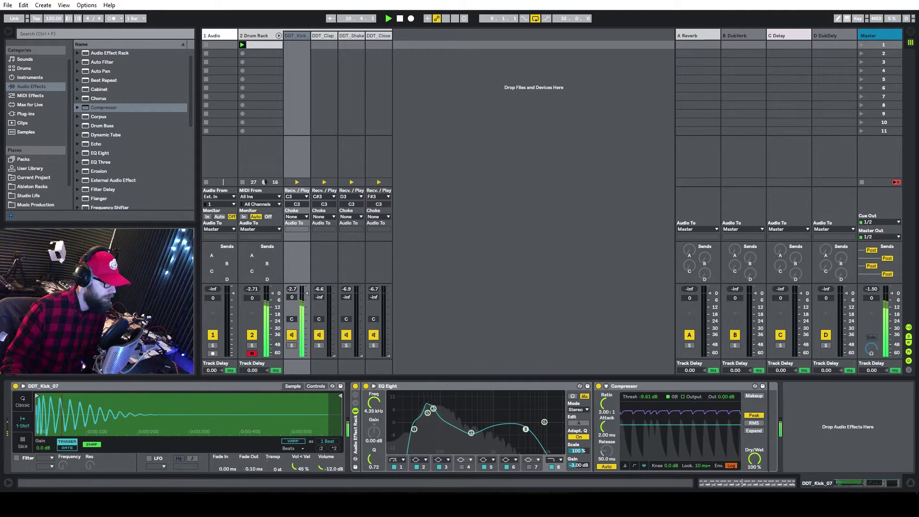
left_click_drag(514, 428, 519, 427)
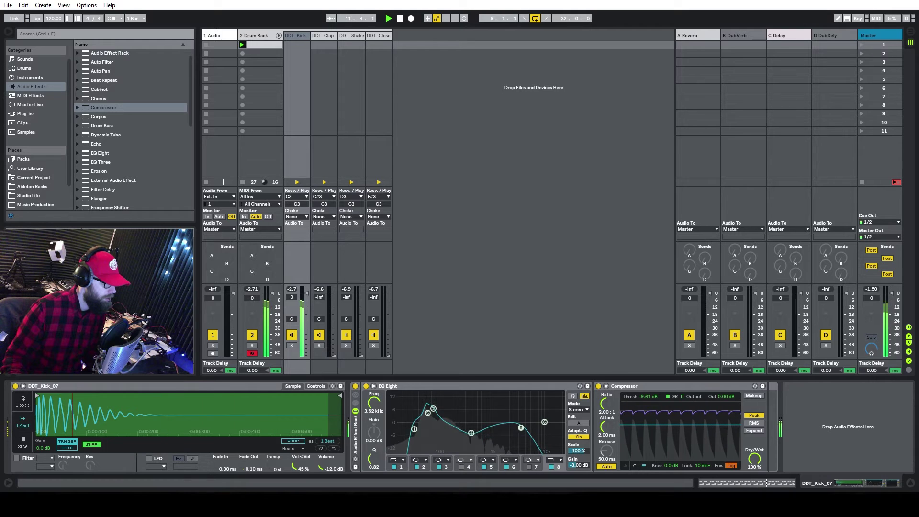
left_click(355, 387)
left_click(355, 387)
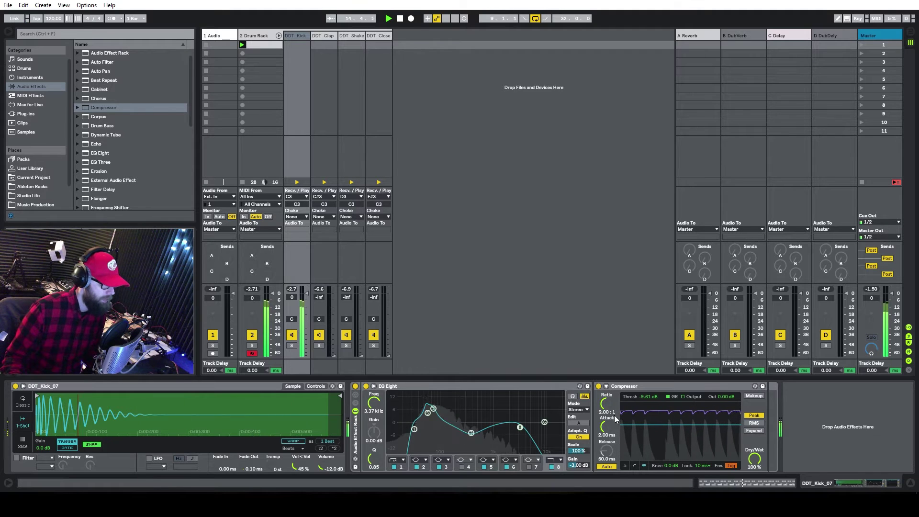
left_click(634, 465)
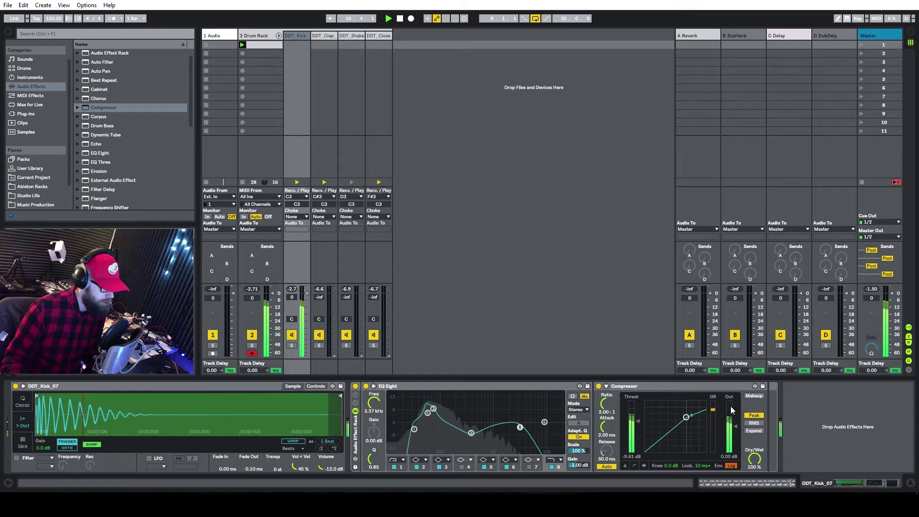
left_click(292, 289)
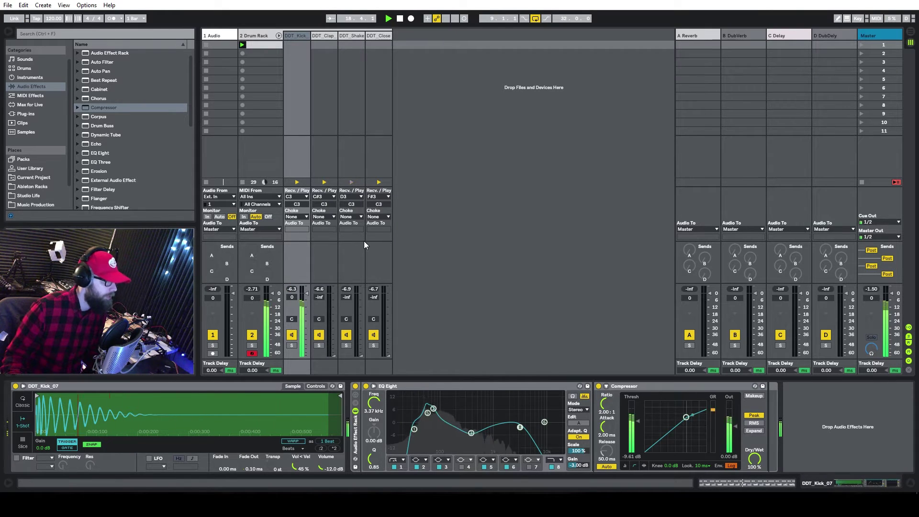
Step: Copy the DDT_Kick chain's effect rack and paste it onto the DDT_Clap chain
left_click(330, 60)
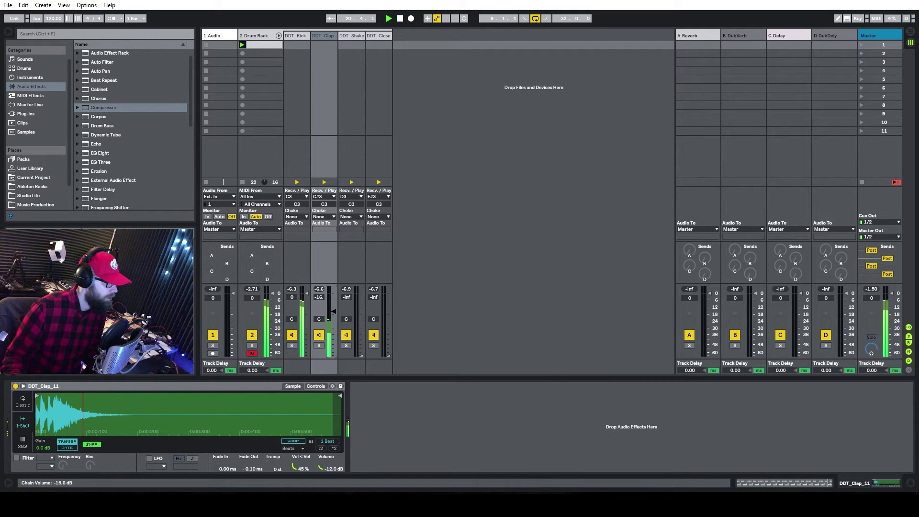
left_click(306, 55)
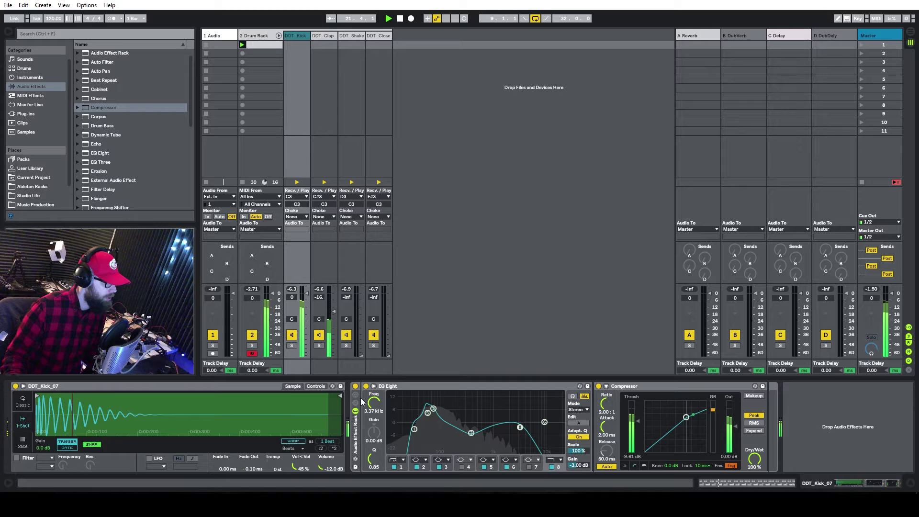
right_click(355, 441)
key("Escape")
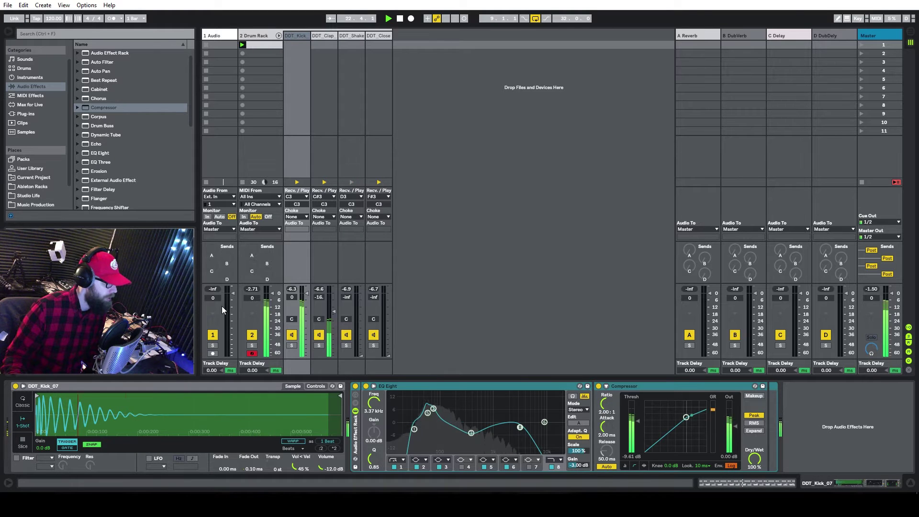
left_click(325, 38)
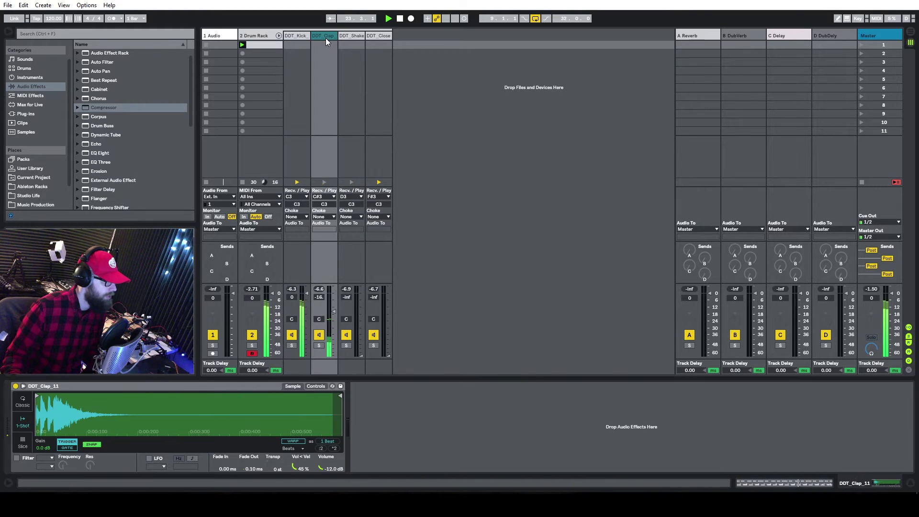
right_click(381, 400)
left_click(388, 405)
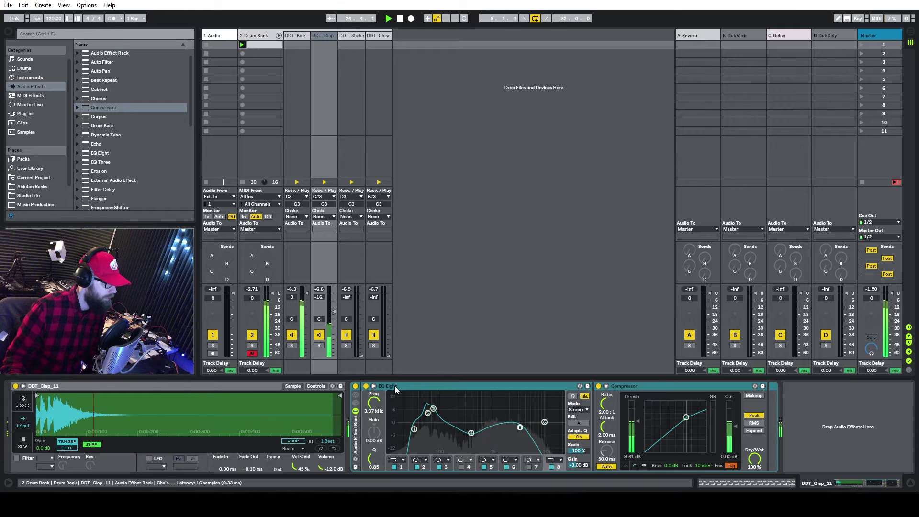
Step: Flatten the clap EQ's gains, set top band to 100, low cut ~52 Hz, band 3 peak ~2 kHz
right_click(395, 386)
left_click(418, 368)
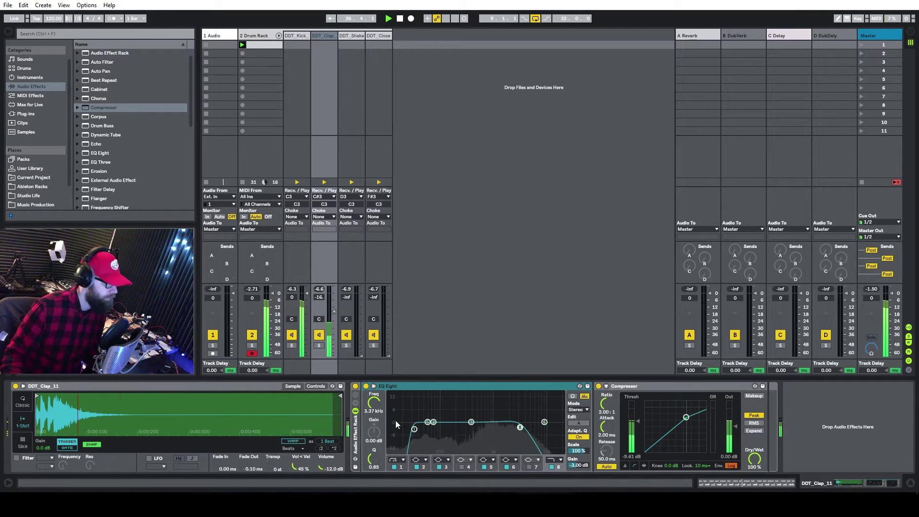
left_click(371, 410)
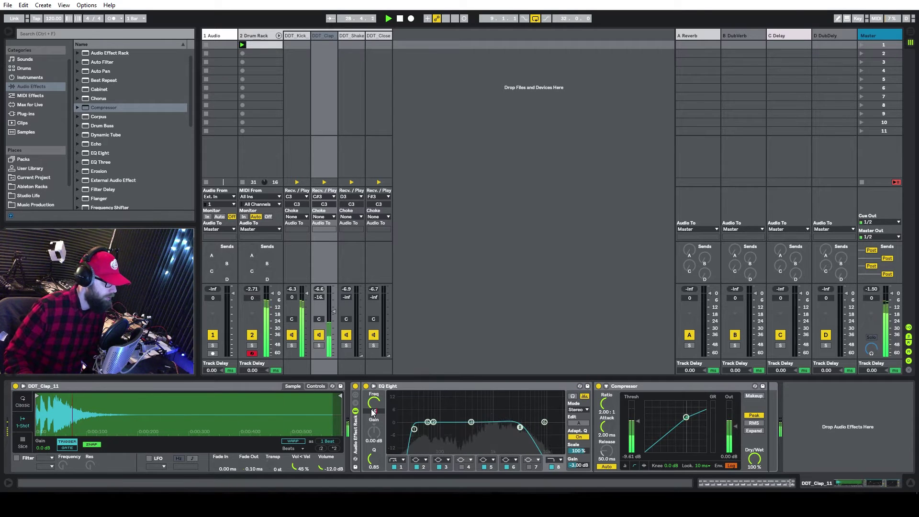
type("100")
key("Return")
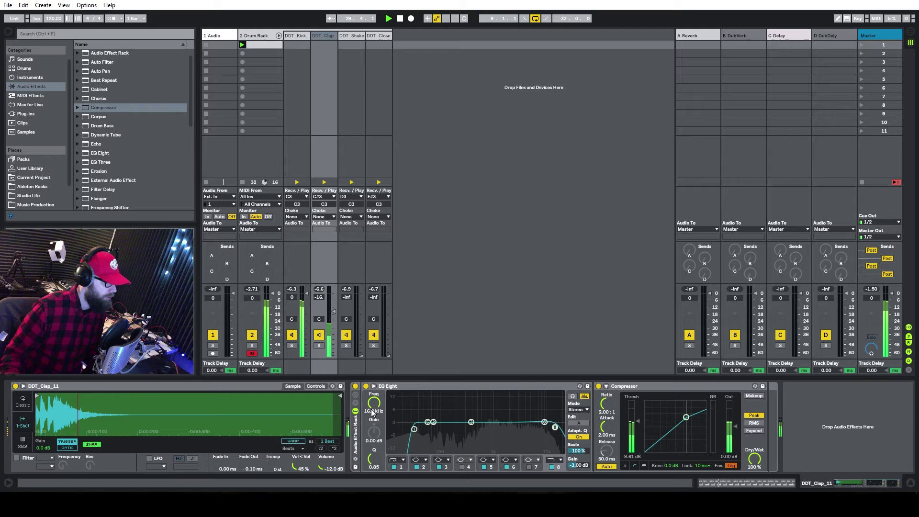
left_click_drag(407, 425, 539, 433)
right_click(498, 387)
left_click(476, 386)
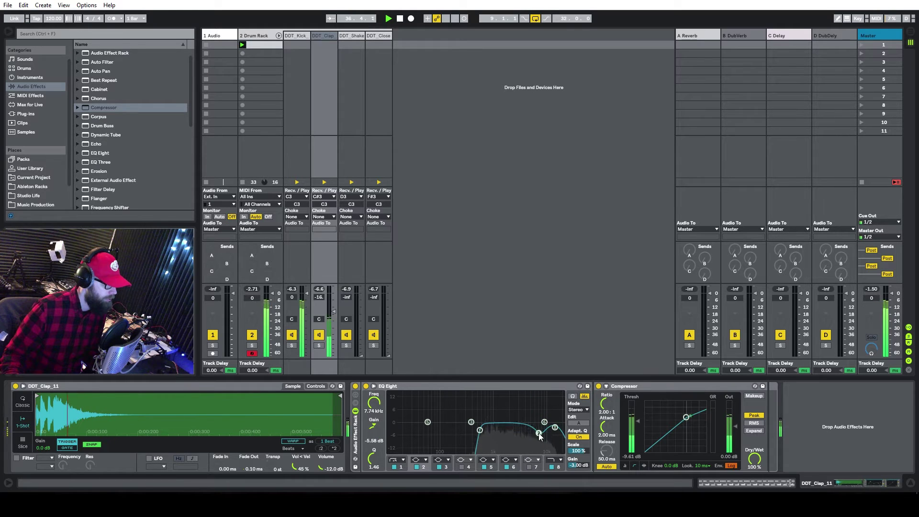
left_click_drag(470, 421, 495, 418)
Step: Lower the clap compressor threshold to about -19.6 dB and bypass the rack to compare
mouse_move(686, 418)
left_mouse_down()
mouse_move(665, 434)
mouse_move(673, 427)
left_mouse_up()
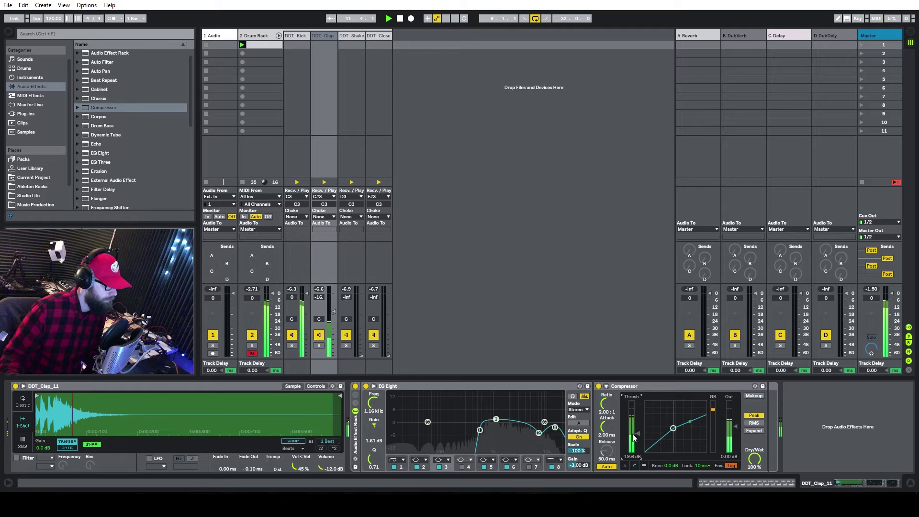
left_click(356, 394)
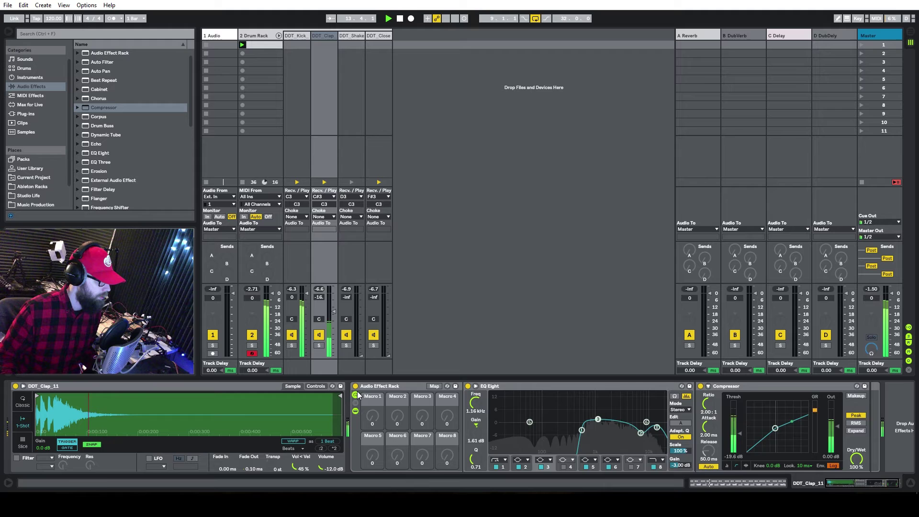
left_click(356, 393)
left_click(355, 389)
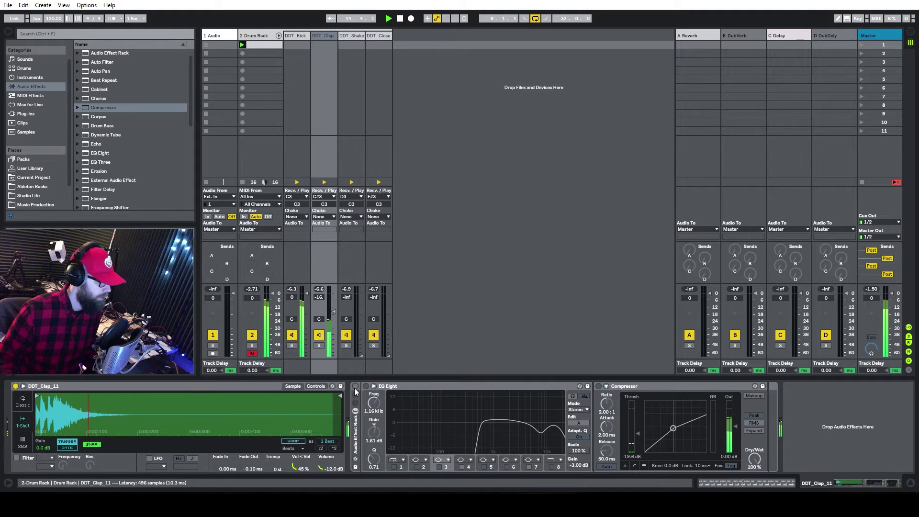
Step: Re-enable the clap rack and paste the EQ-and-compressor rack onto the DDT_Closed_HH chain
left_click(355, 388)
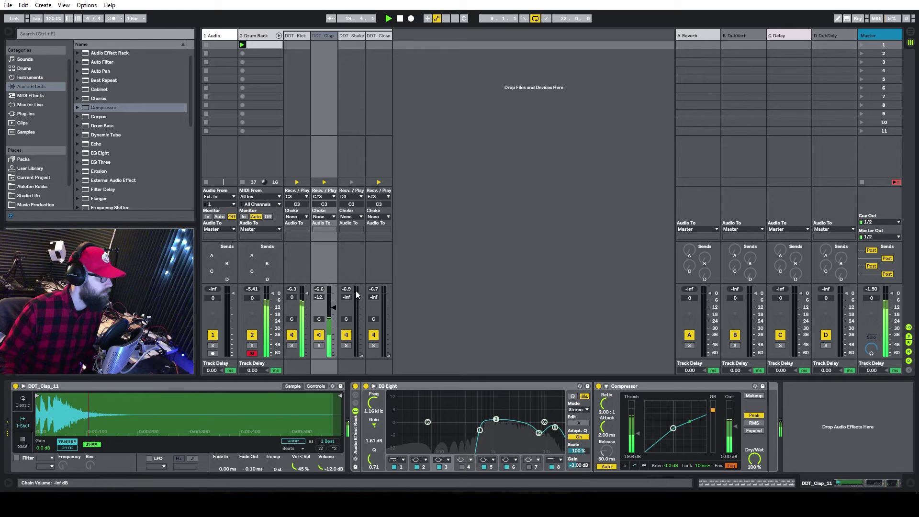
left_click(350, 36)
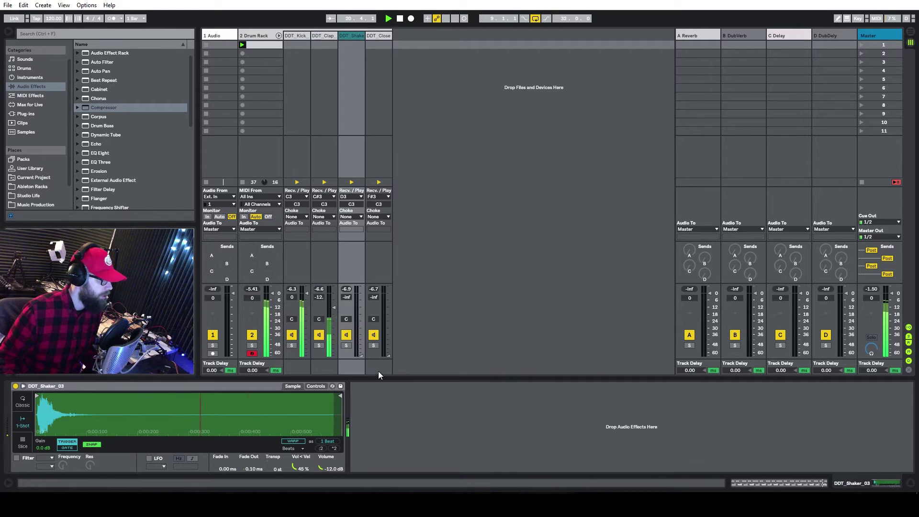
right_click(378, 371)
right_click(400, 419)
key("ctrl+v")
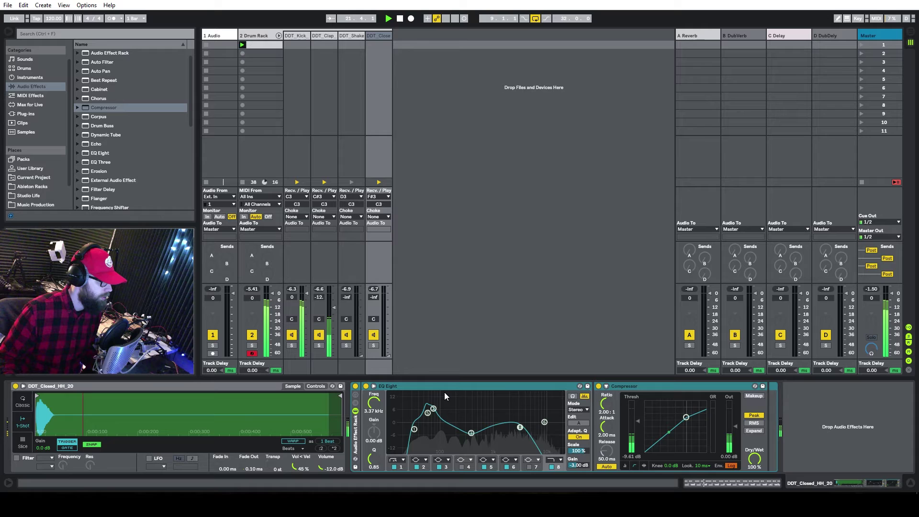
Step: Reset the hi-hat EQ gains to 0 dB and raise its low cut to about 375 Hz
right_click(450, 389)
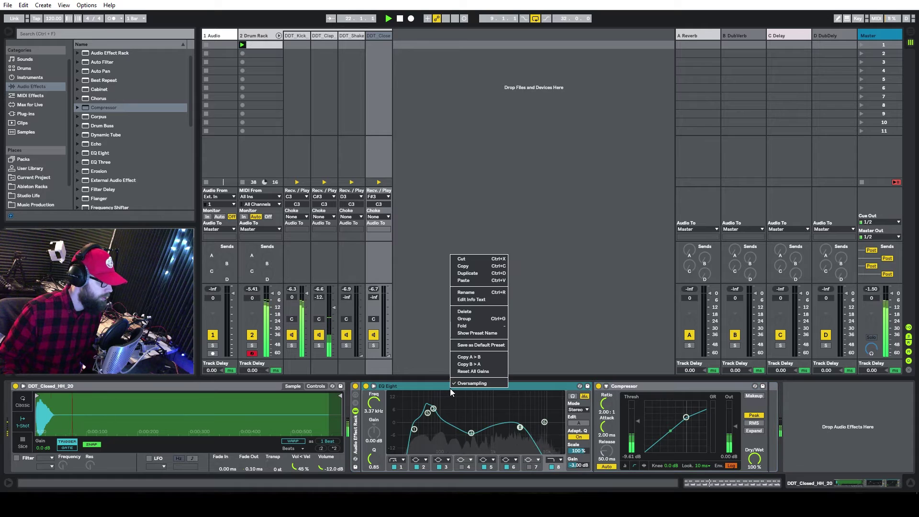
left_click(485, 372)
left_click_drag(414, 429, 484, 431)
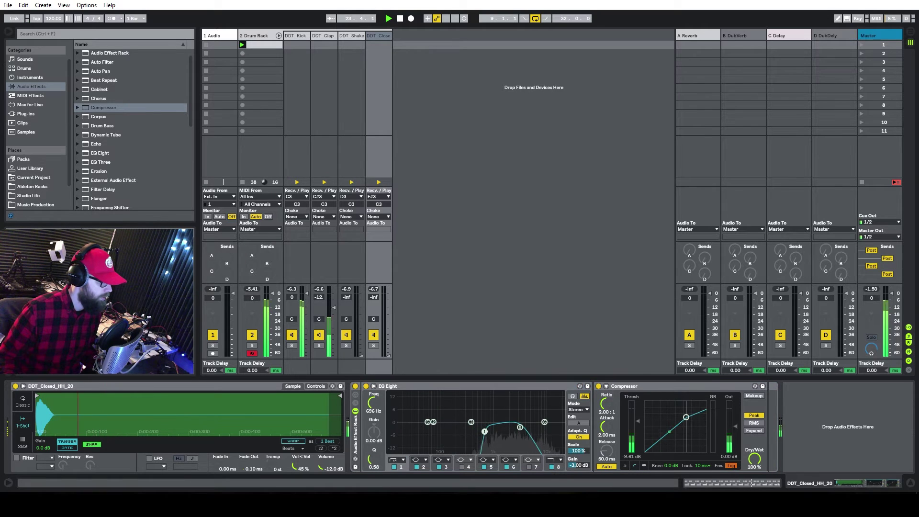
left_click(518, 427)
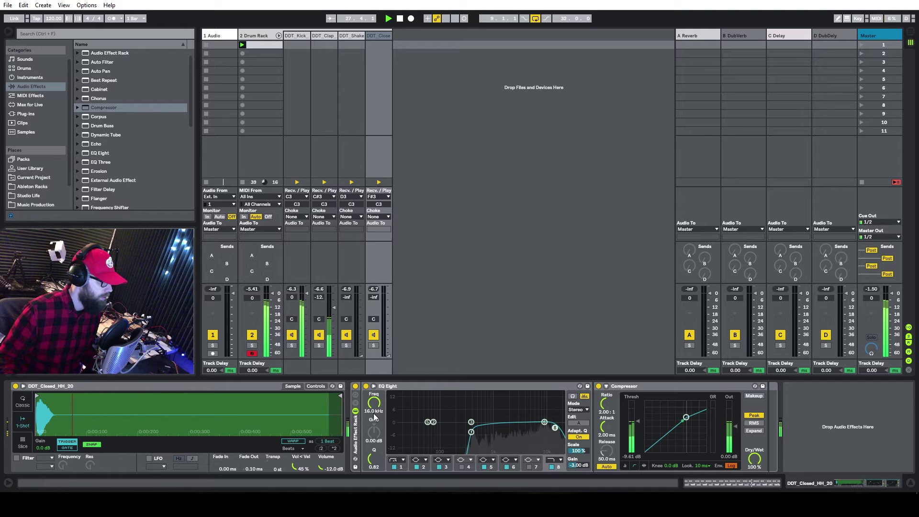
Step: Raise the shaker and closed hi-hat chain volumes up from silence
left_click_drag(349, 362, 350, 343)
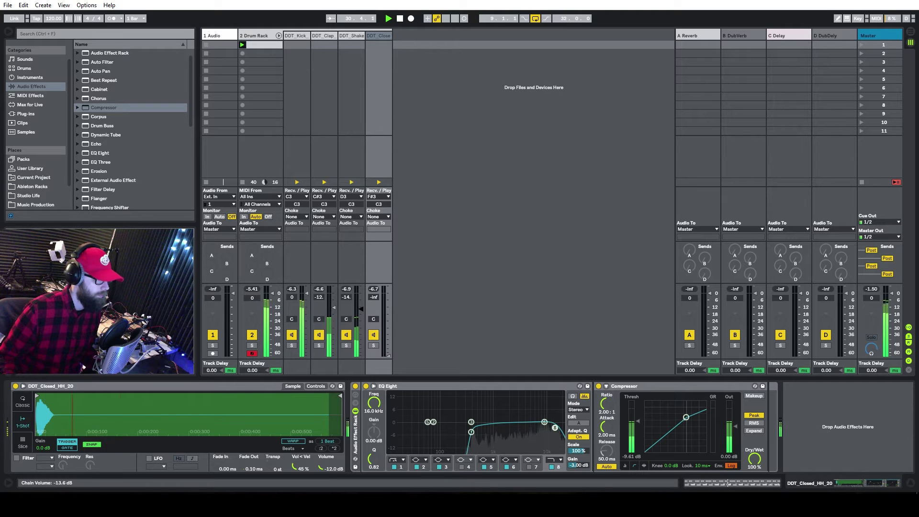
left_click_drag(361, 309, 365, 309)
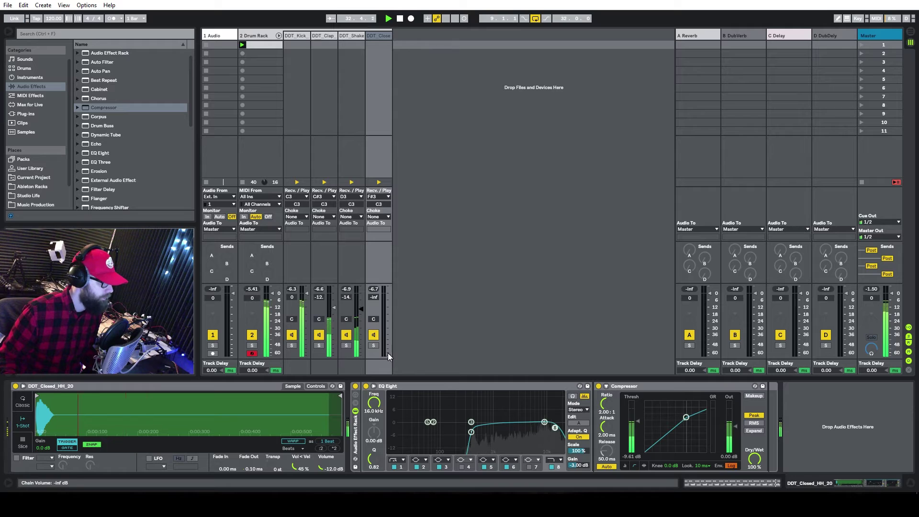
left_click_drag(388, 352, 388, 330)
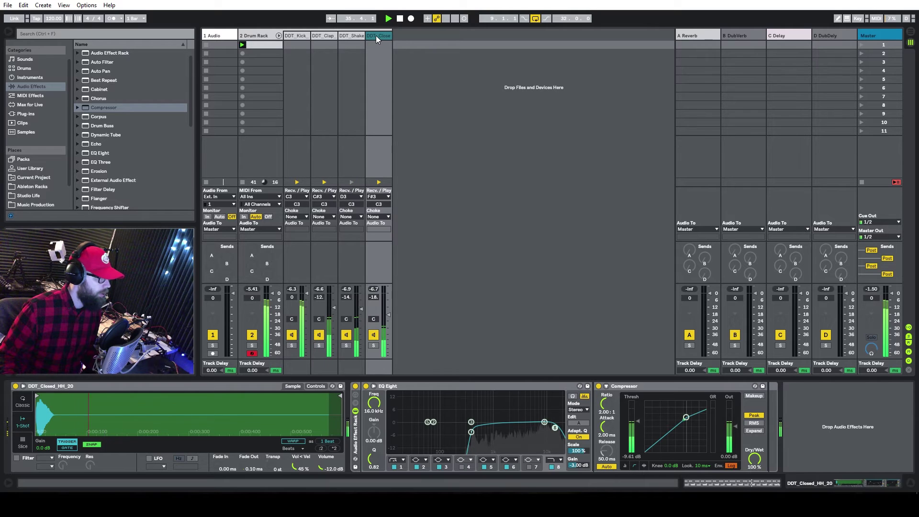
Step: Paste the EQ-and-compressor rack onto DDT_Shaker and set the EQ's top band to 16 kHz
left_click(357, 36)
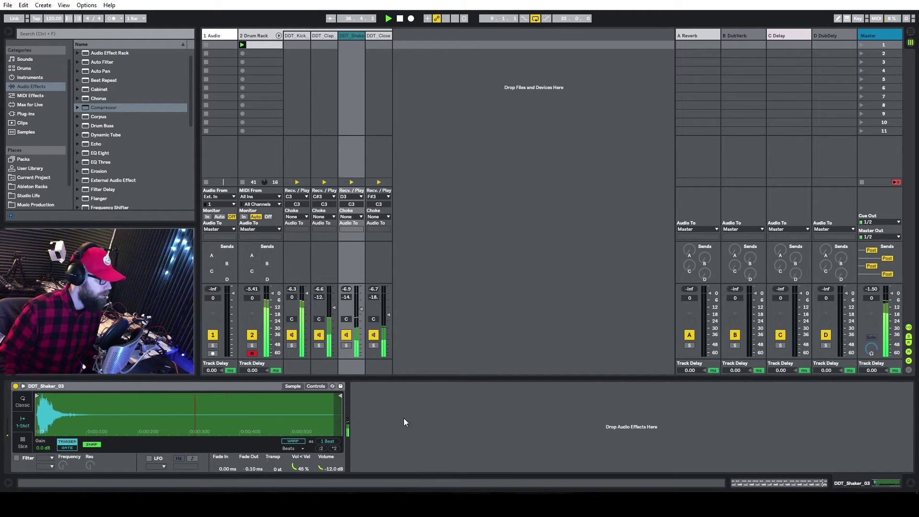
key("ctrl+v")
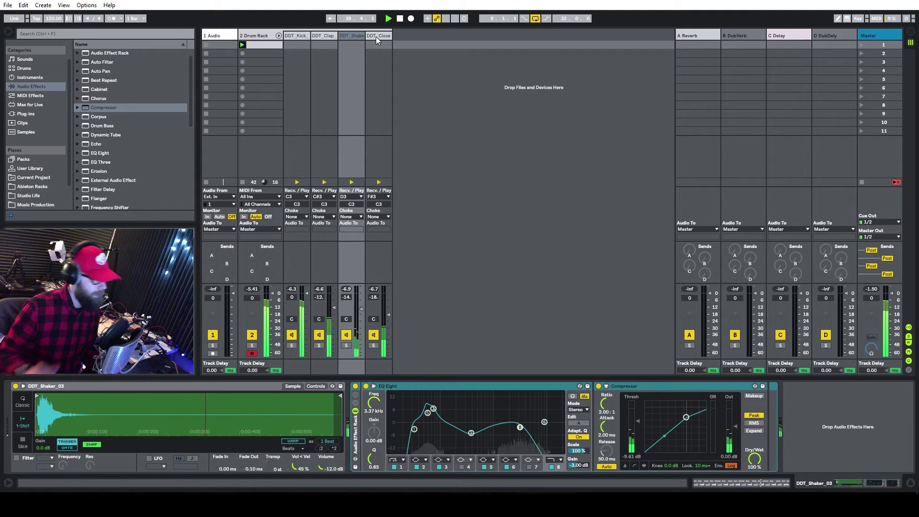
right_click(431, 385)
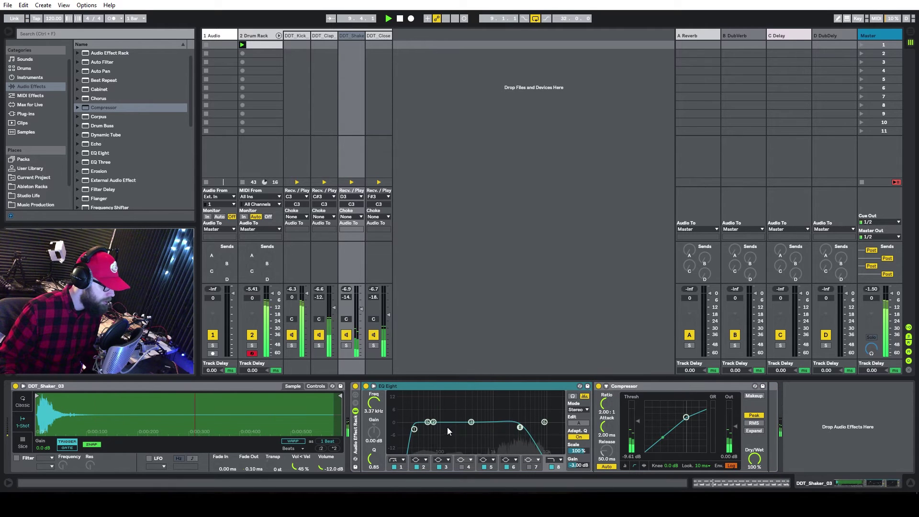
left_click_drag(521, 427, 557, 427)
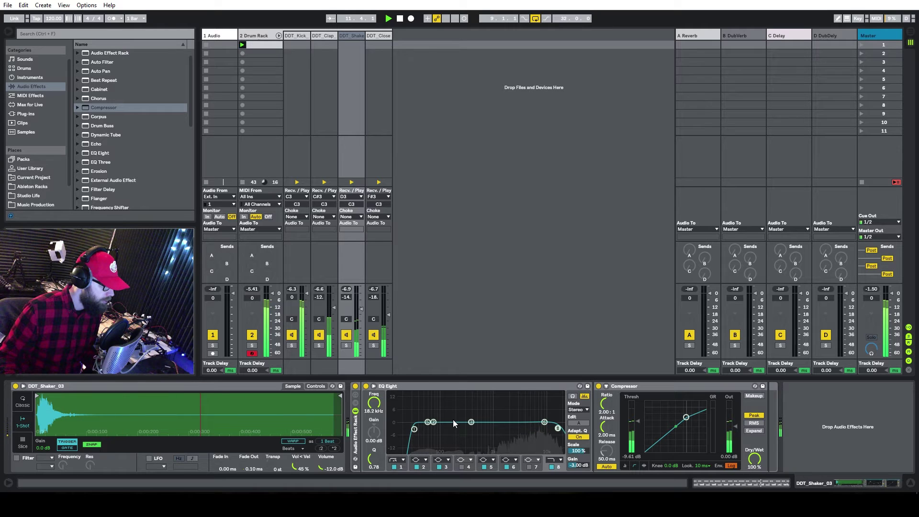
left_click(373, 411)
type("160")
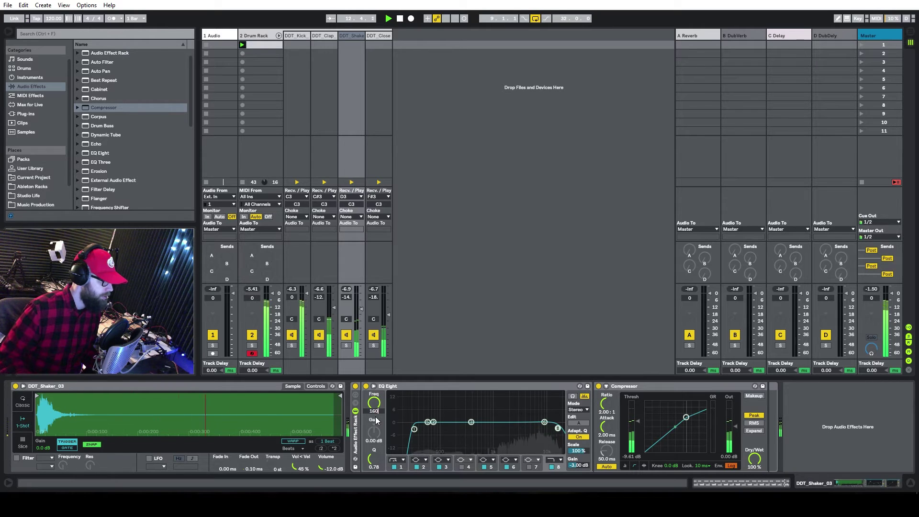
type("0")
key("Return")
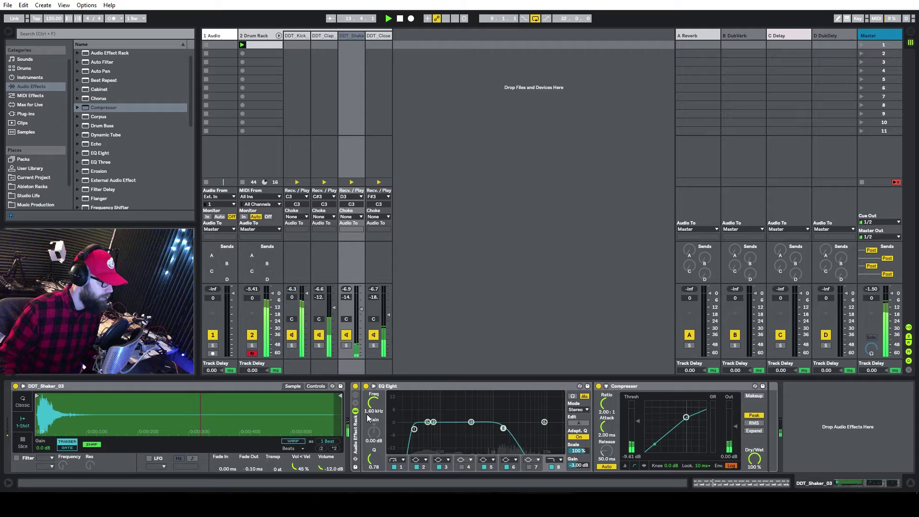
left_click(371, 411)
type("5660")
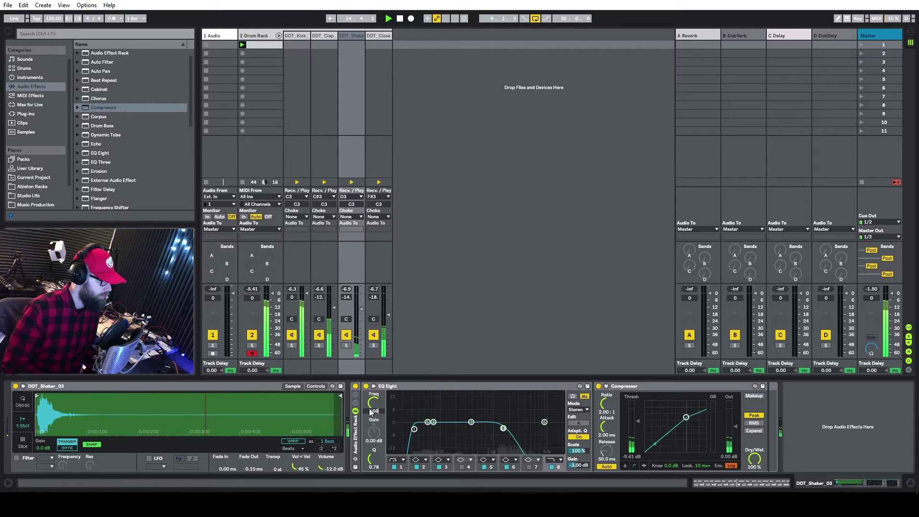
type("00")
key("Return")
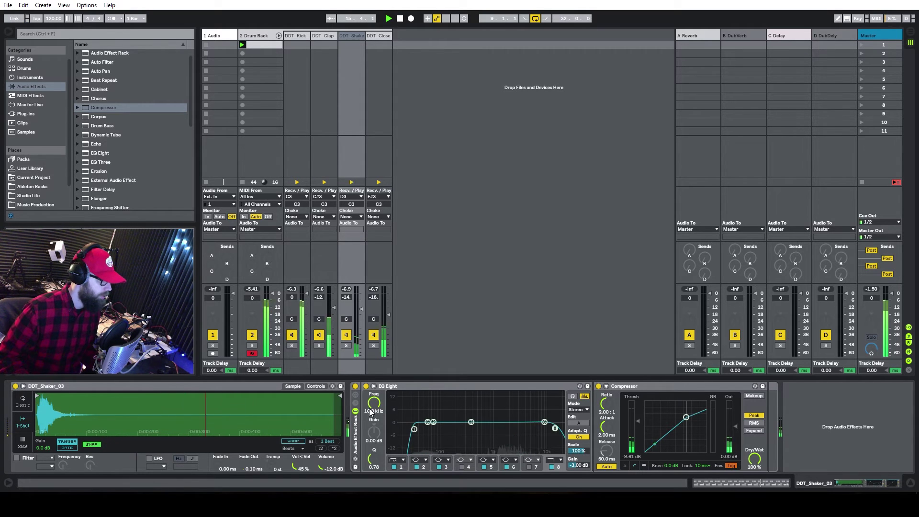
Step: Raise the shaker low cut to about 1 kHz, add narrow peaks near 2.8 kHz, and lift its fader
left_click_drag(414, 429, 538, 421)
left_click_drag(371, 461, 372, 421)
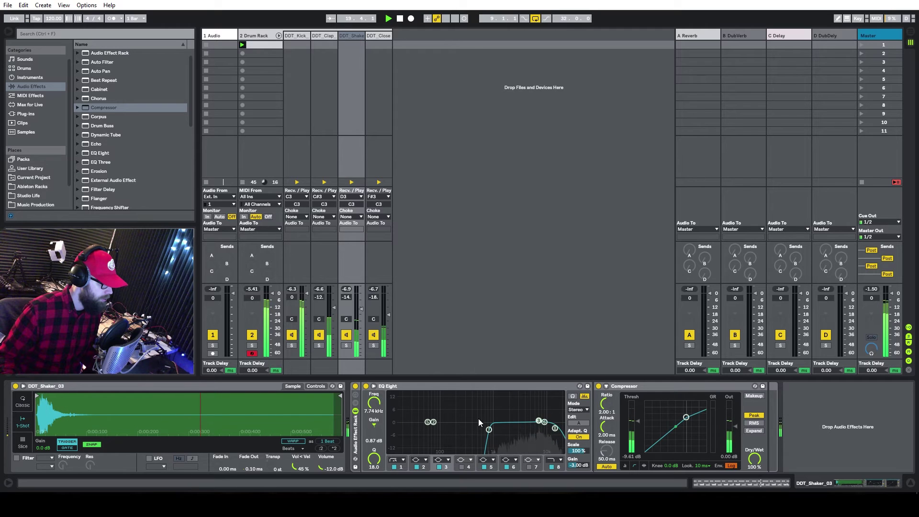
left_click_drag(538, 421, 537, 448)
left_click_drag(433, 422, 517, 419)
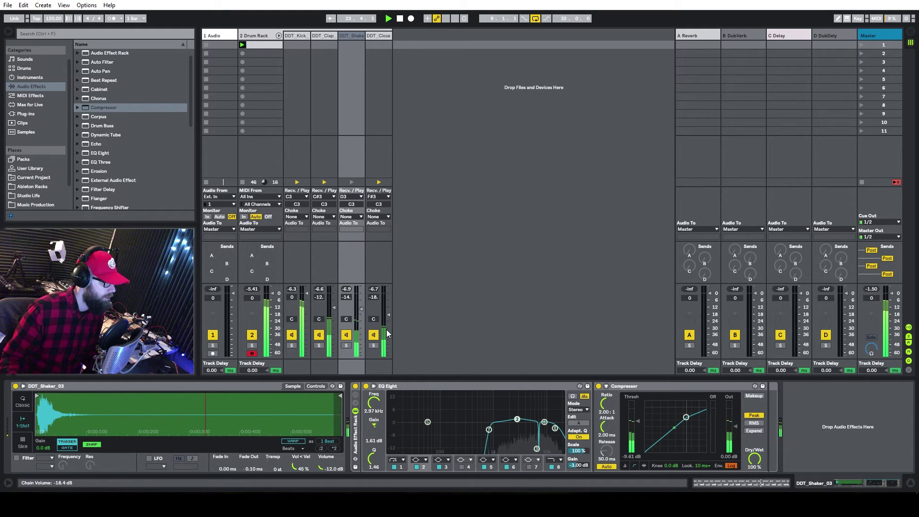
left_click_drag(360, 308, 360, 306)
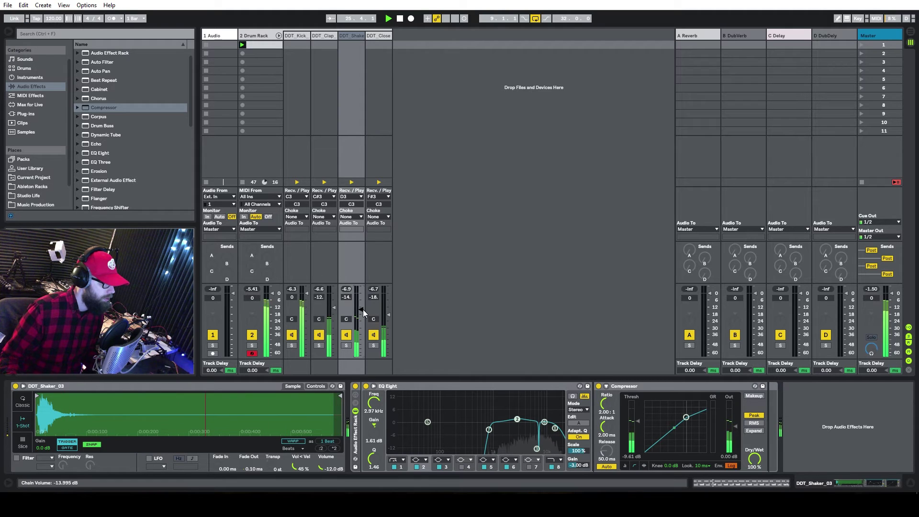
scroll(363, 309, "down", 2)
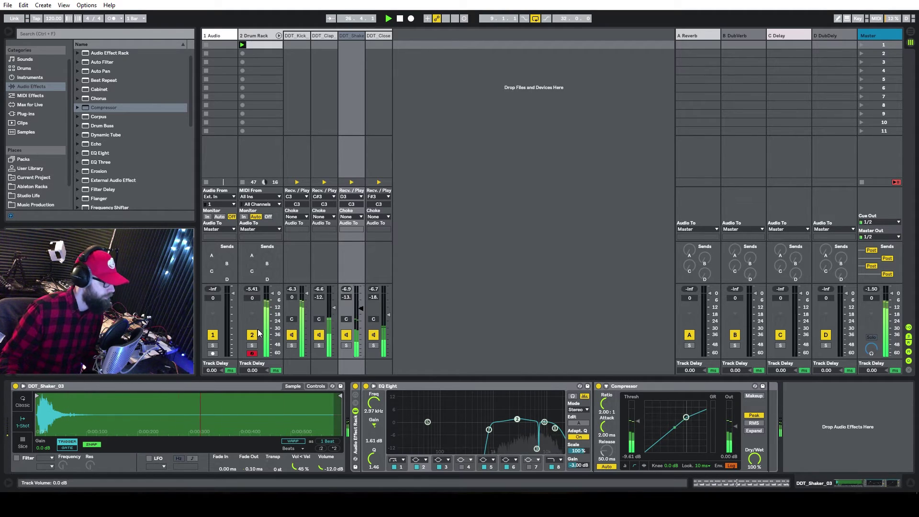
Step: Copy return A's Reverb and paste it into the Drum Rack as a new return chain
left_click(213, 36)
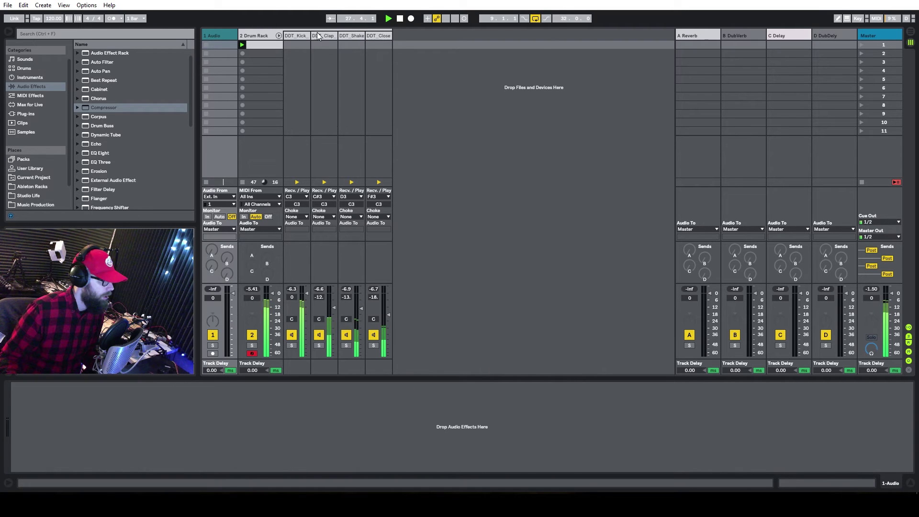
left_click(271, 34)
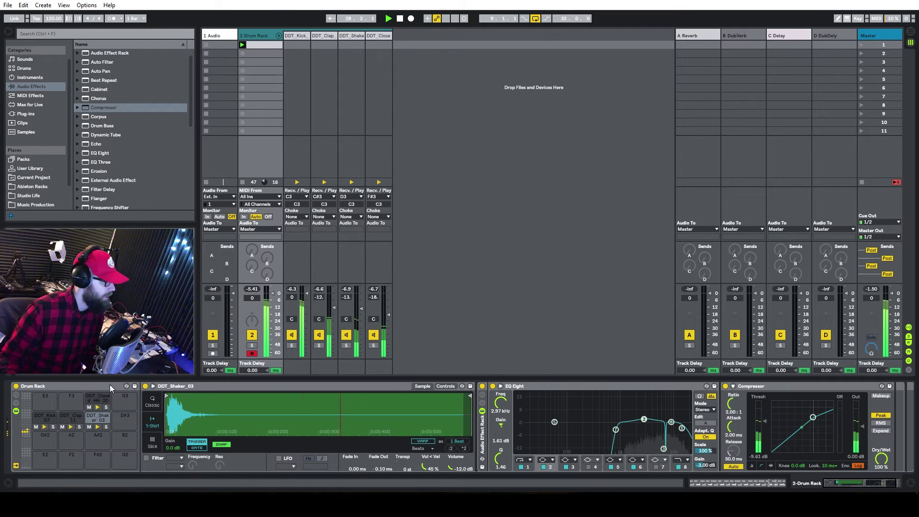
left_click(16, 402)
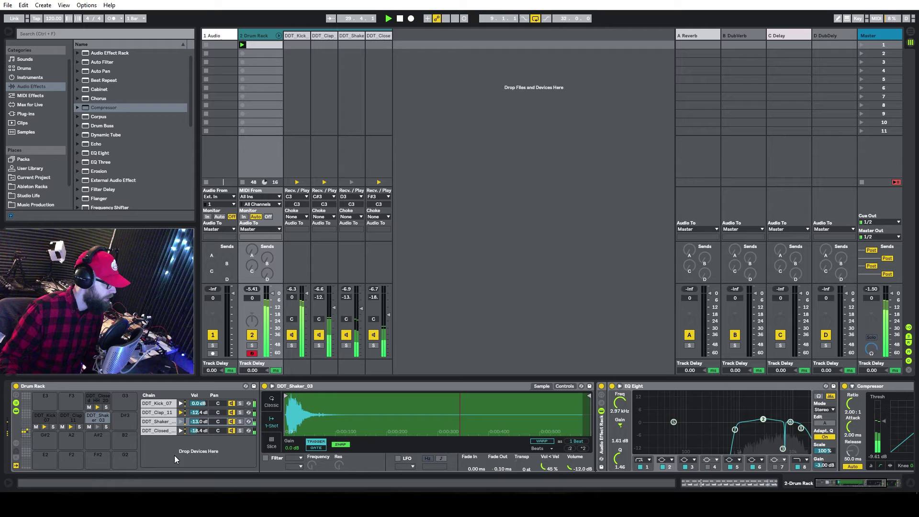
left_click(18, 456)
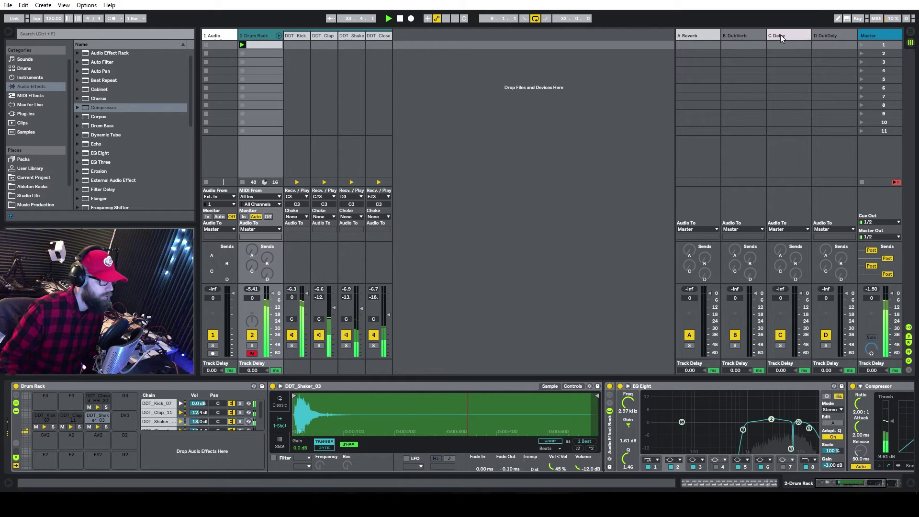
left_click(694, 35)
right_click(129, 390)
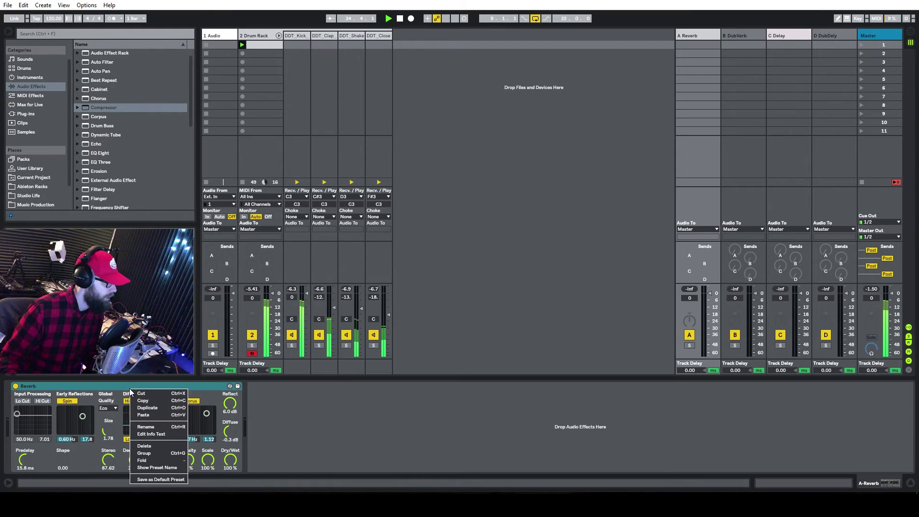
key("Escape")
left_click(262, 37)
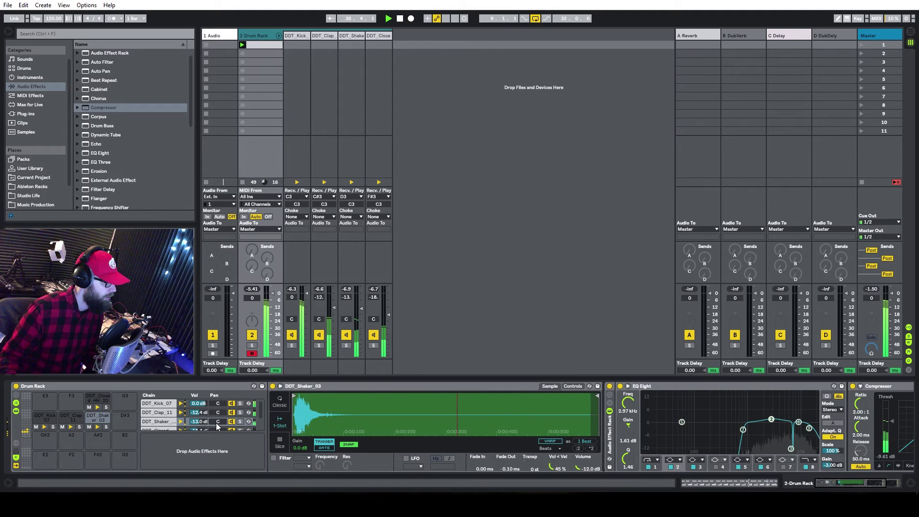
left_click(174, 447)
right_click(174, 448)
left_click(180, 453)
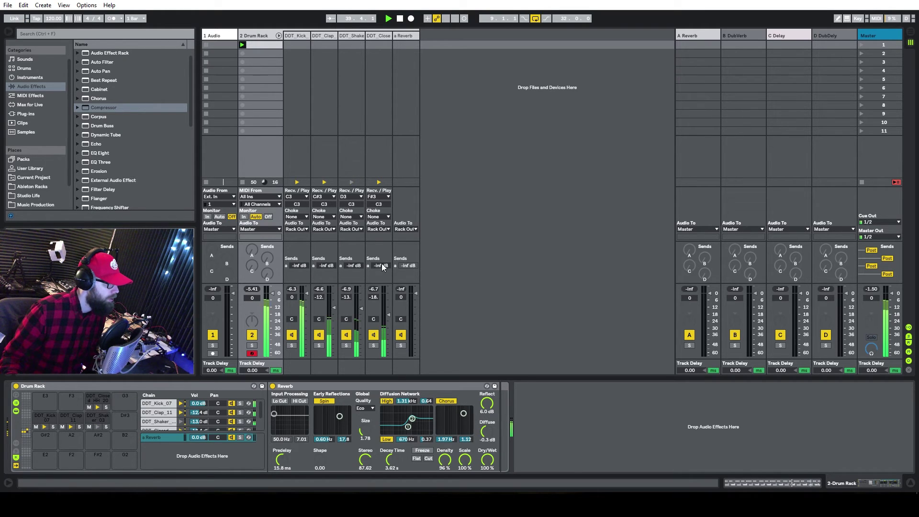
Step: Send the closed hat to the rack reverb; set Reverb quality High and decay to about 6 s
left_click_drag(380, 265, 354, 259)
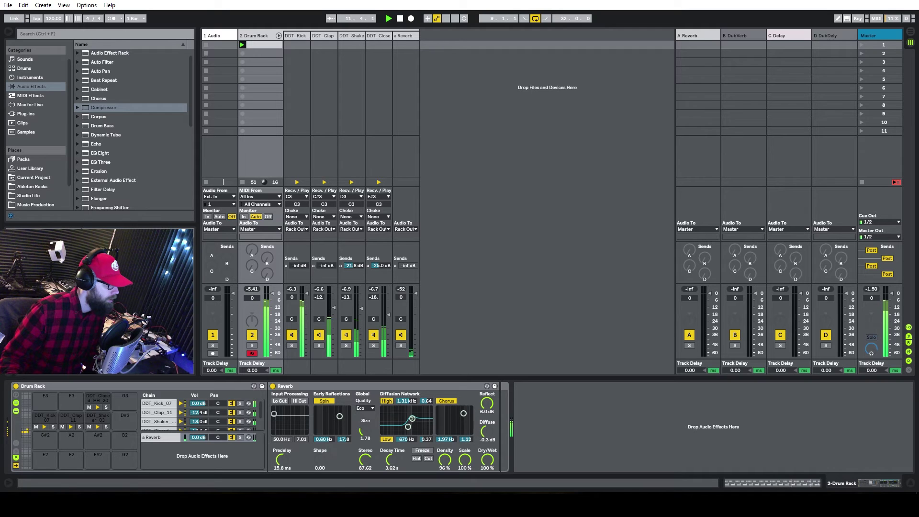
left_click(365, 407)
left_click(366, 432)
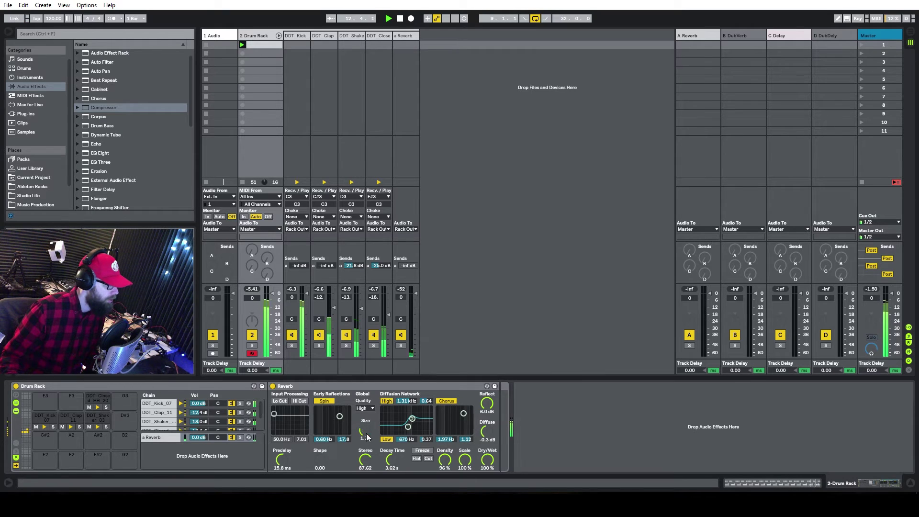
left_click_drag(390, 463, 390, 450)
mouse_move(280, 460)
left_mouse_down()
mouse_move(279, 471)
mouse_move(277, 464)
left_mouse_up()
left_click_drag(481, 427, 481, 423)
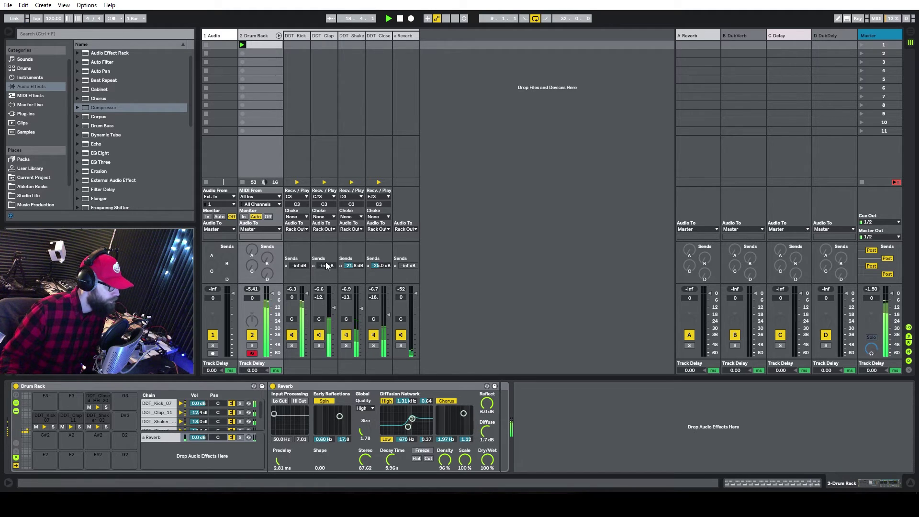
Step: Raise the clap's reverb send slightly and fold the drum chains under the Drum Rack
left_click_drag(326, 265, 325, 264)
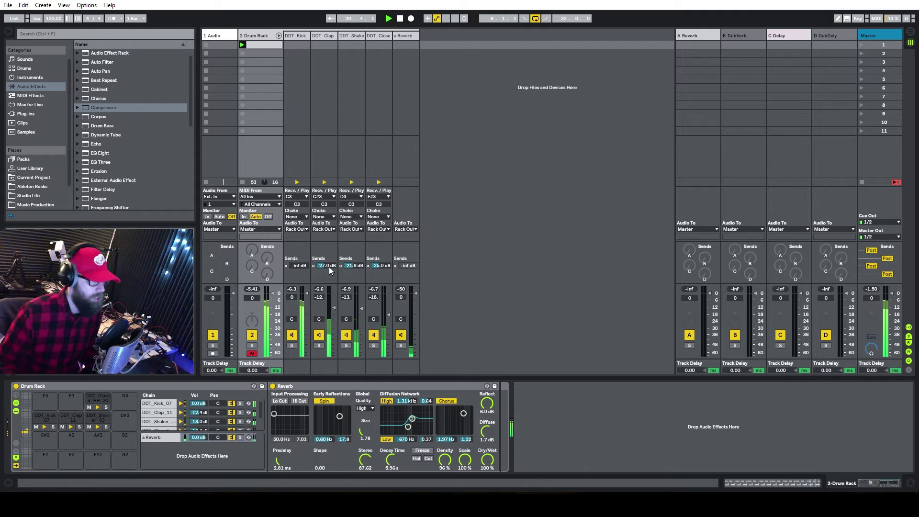
left_click_drag(330, 266, 333, 268)
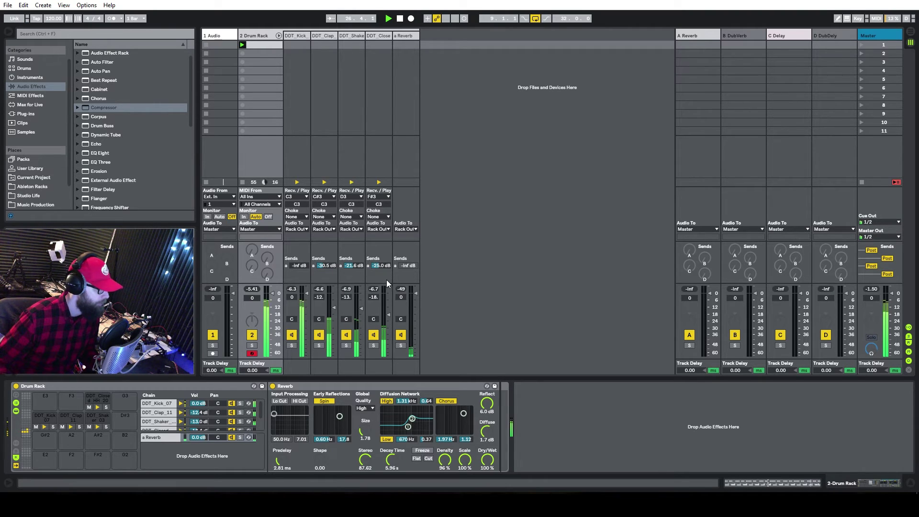
left_click(253, 36)
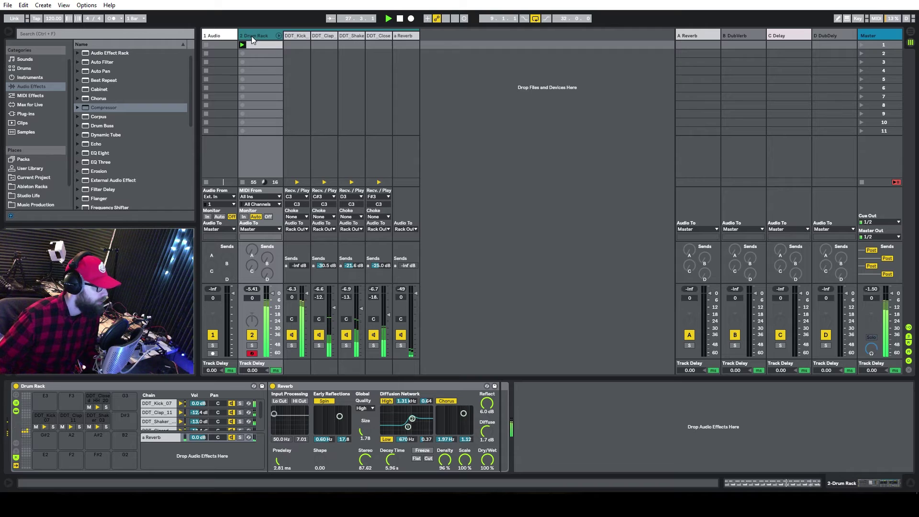
left_click(280, 37)
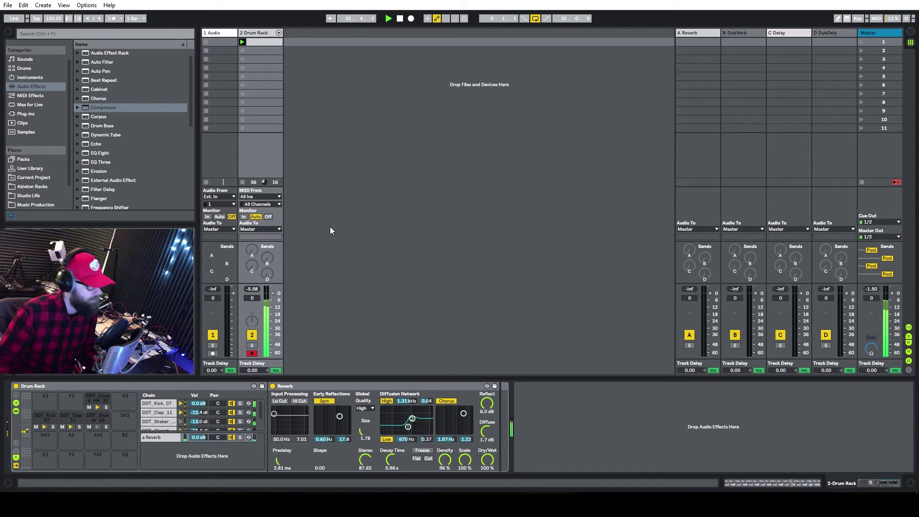
Step: Add Redux to the Drum Rack track with bit reduction on at 12 bits and downsample 2
scroll(100, 167, "down", 7)
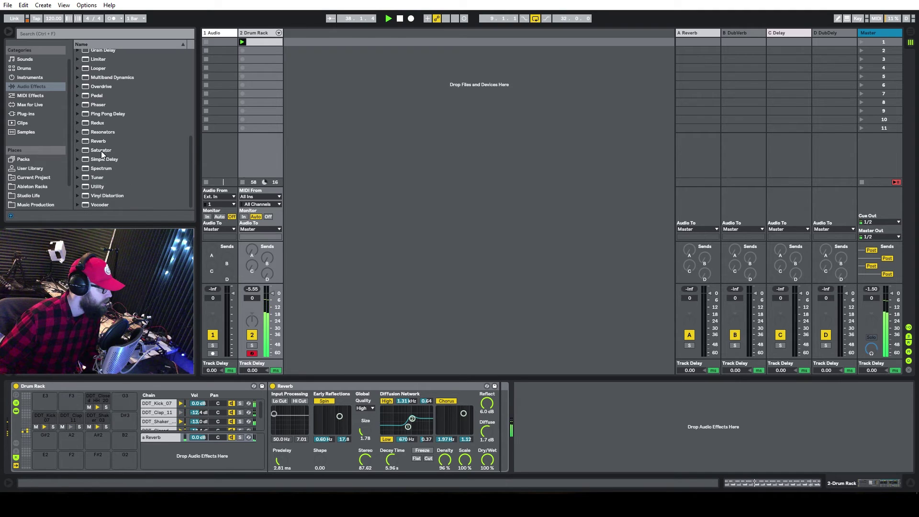
left_click_drag(98, 123, 536, 436)
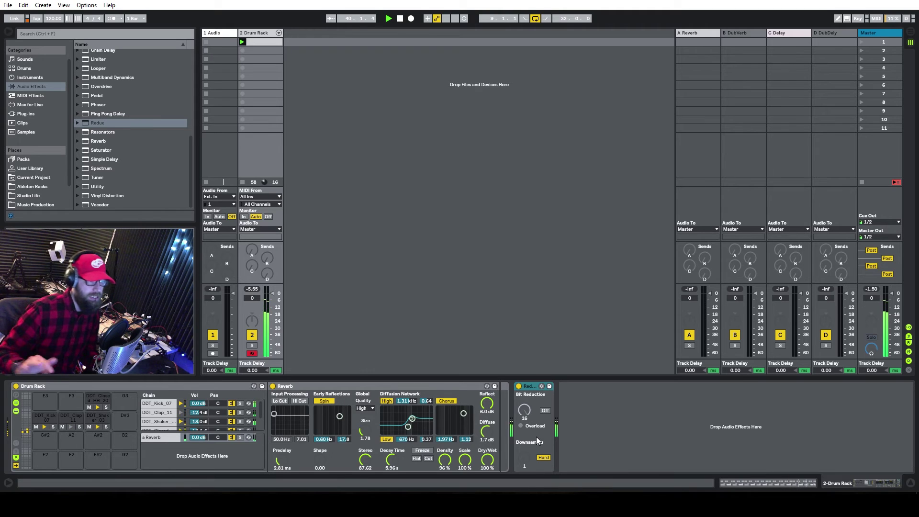
left_click(547, 408)
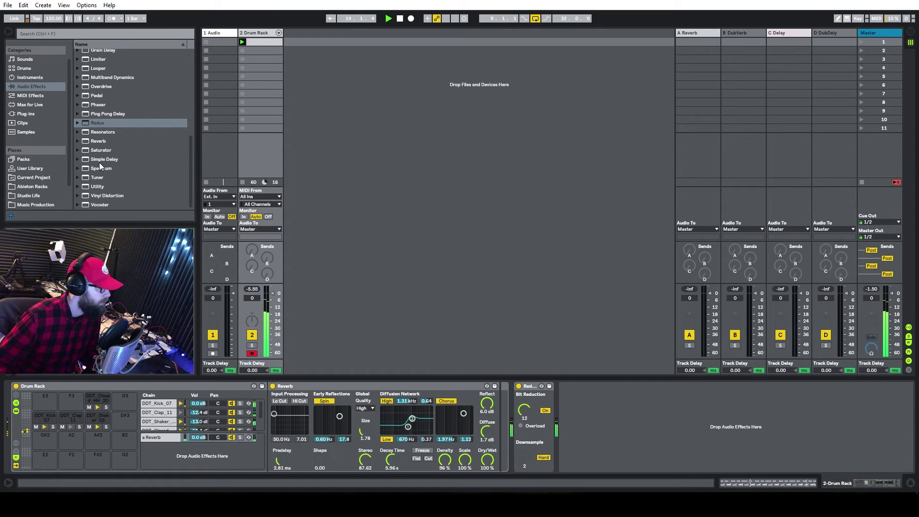
Step: Add a Saturator after Redux with soft clip on and -3 dB output, toggling it to compare
left_click_drag(97, 150, 657, 395)
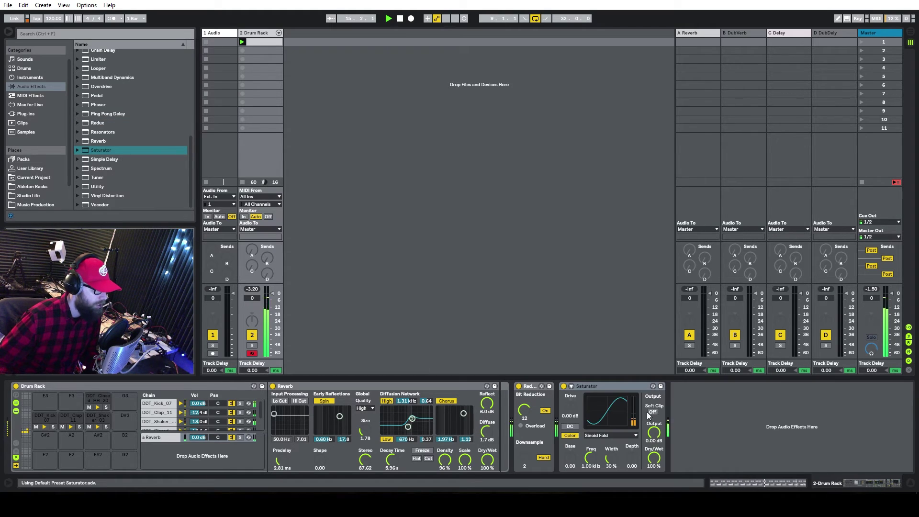
right_click(598, 386)
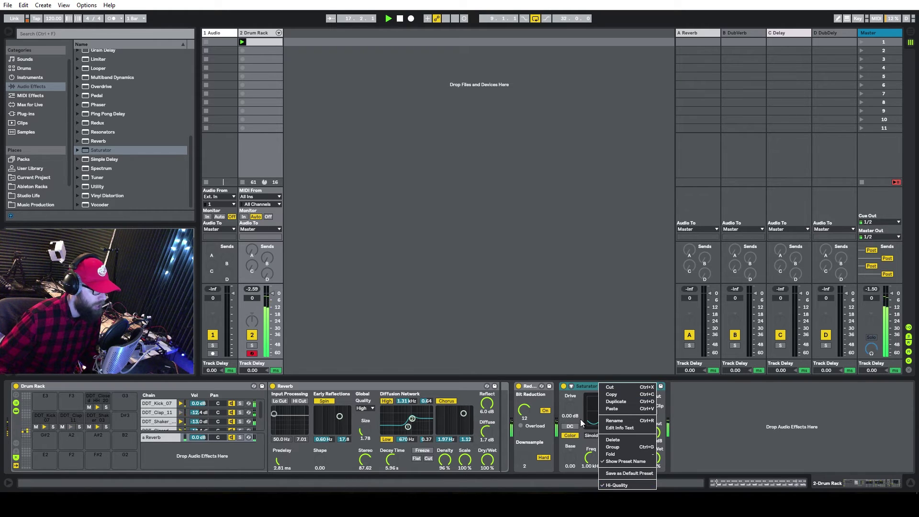
left_click(578, 387)
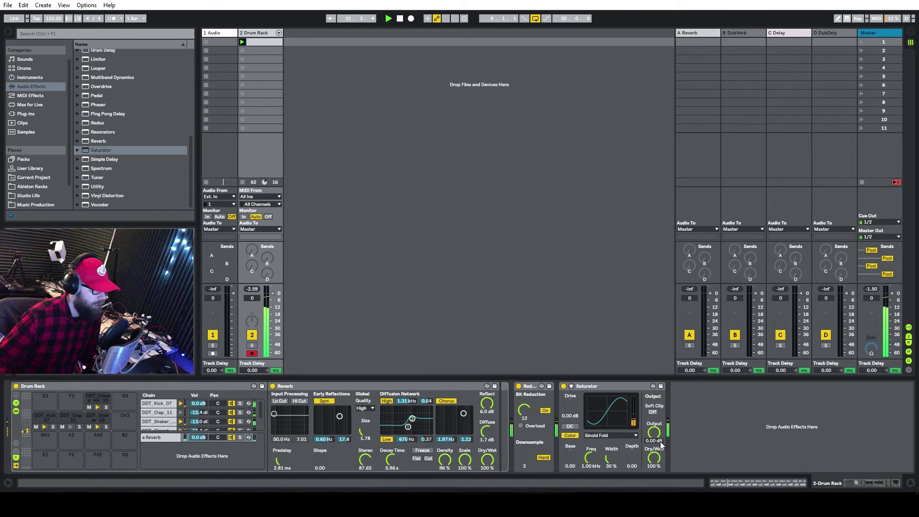
type("3")
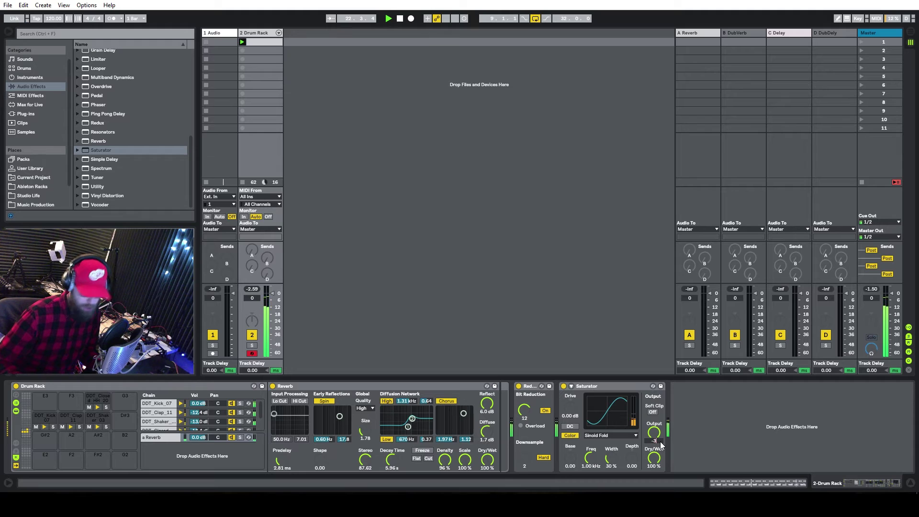
key("Return")
left_click(563, 386)
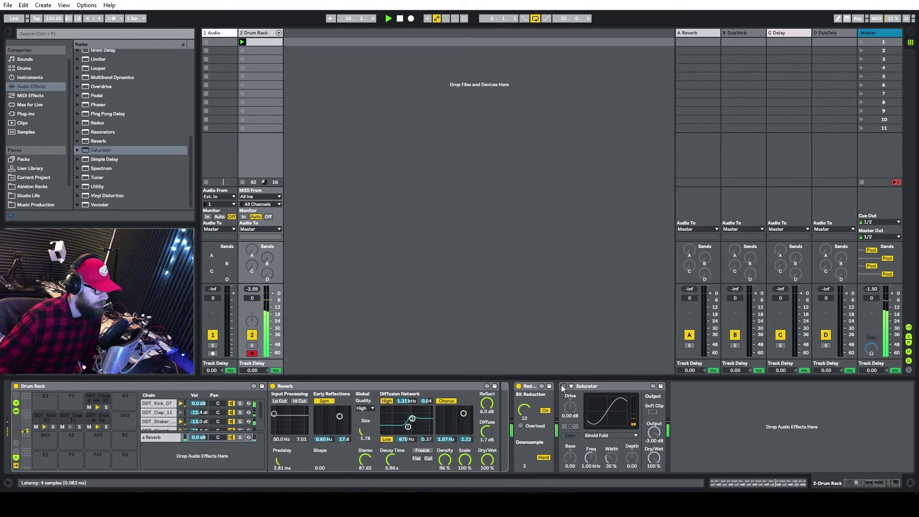
left_click(563, 386)
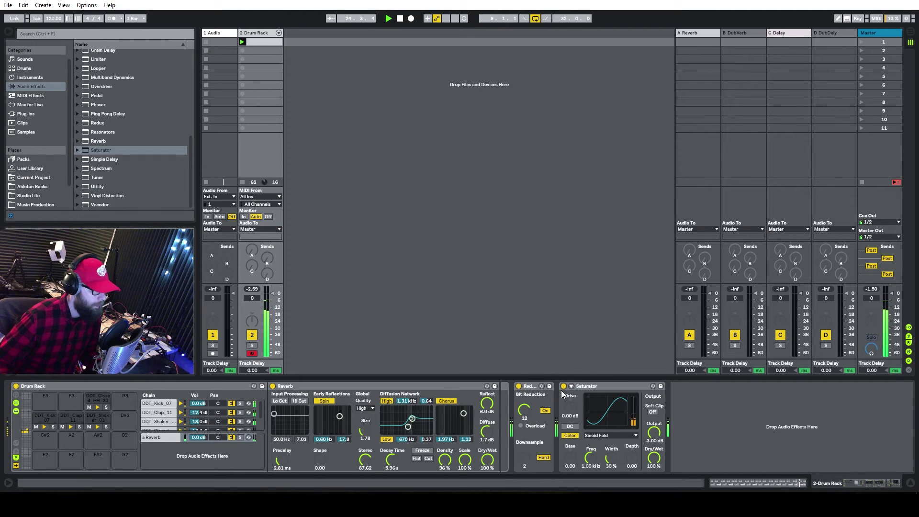
left_click(563, 386)
left_click(563, 386)
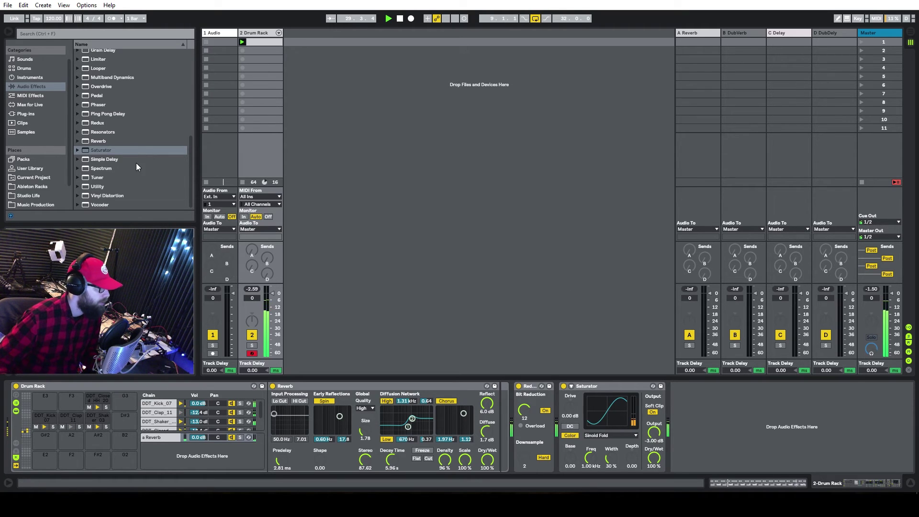
Step: Insert an EQ Eight ahead of Redux on the reverb return chain
scroll(123, 163, "up", 4)
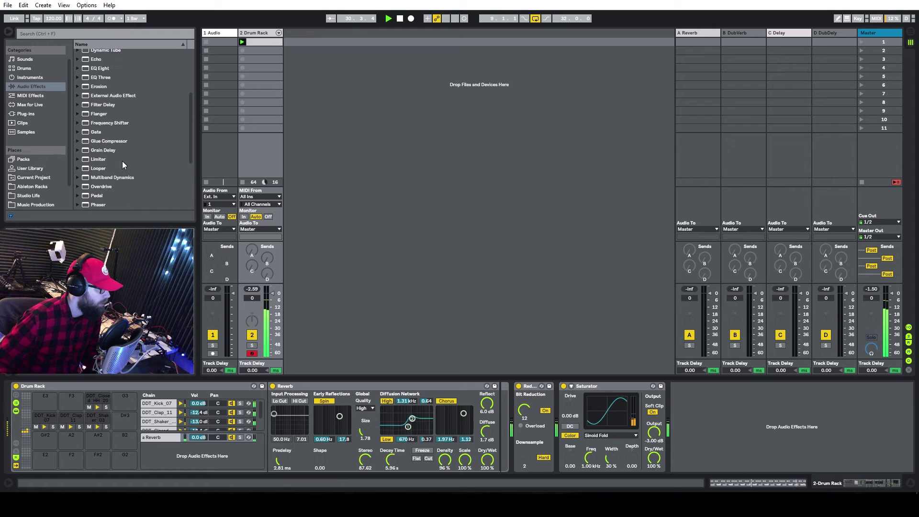
scroll(122, 164, "up", 2)
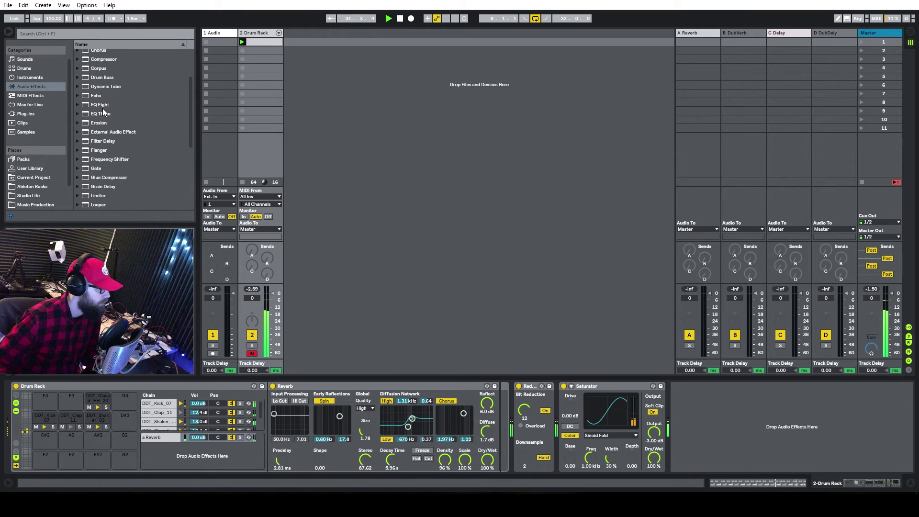
mouse_move(98, 109)
left_mouse_down()
mouse_move(117, 108)
mouse_move(542, 416)
left_mouse_up()
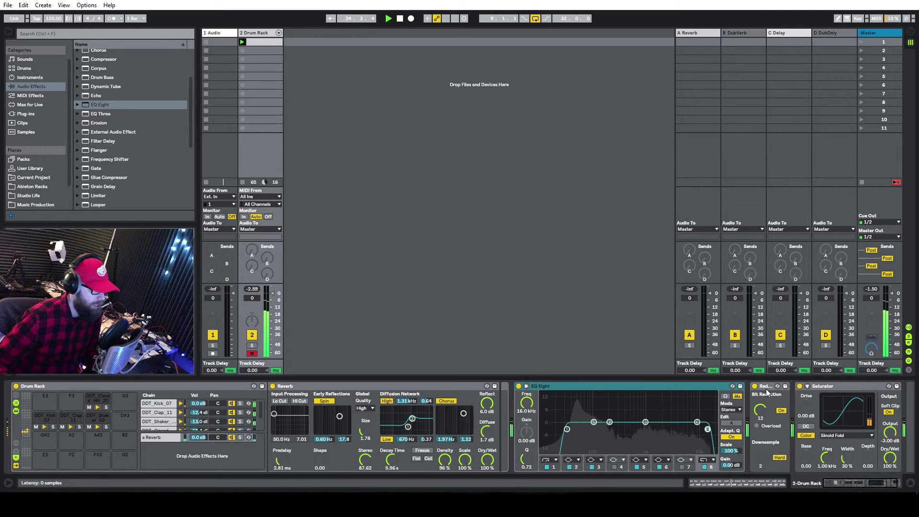
Step: Group Saturator and Redux into a rack with Saturator first, then switch the rack off to compare
right_click(828, 391)
left_click(853, 441)
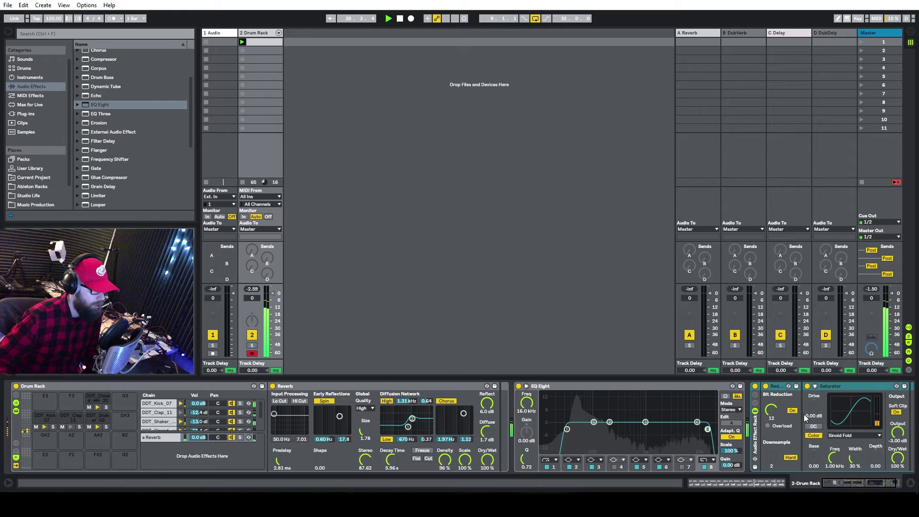
left_click(852, 484)
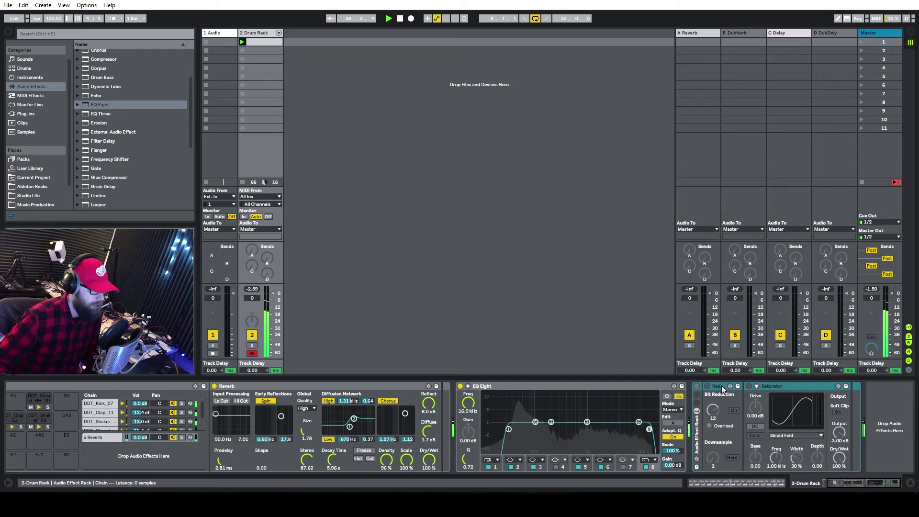
left_click_drag(727, 386, 838, 408)
left_click_drag(715, 390, 854, 407)
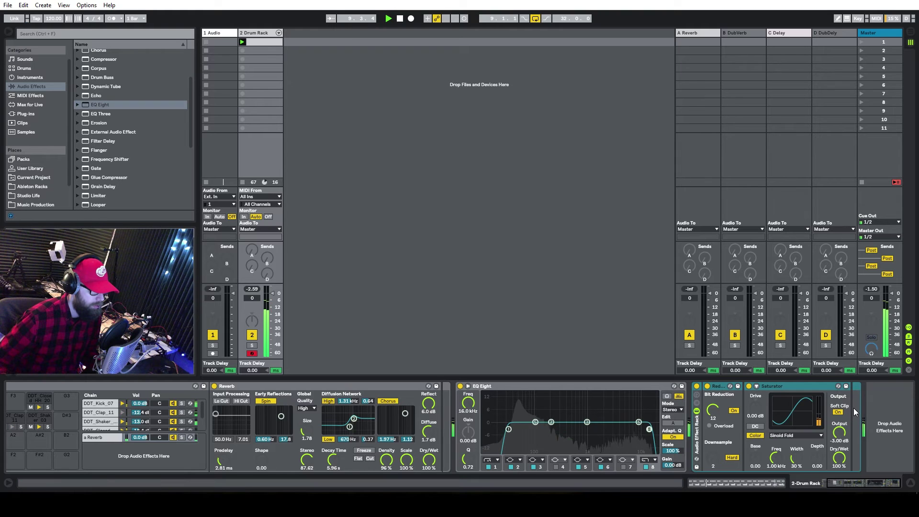
left_click_drag(781, 384, 728, 389)
key("0")
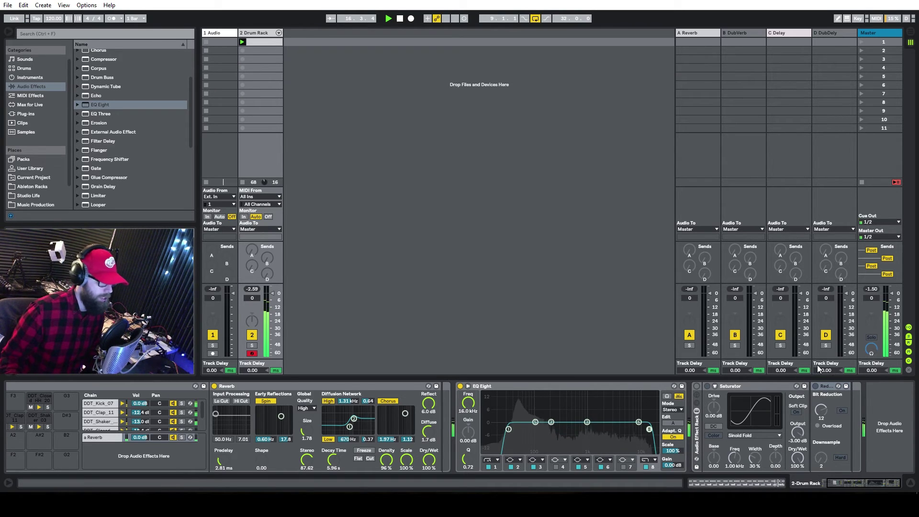
Step: Add a second EQ Eight at the end of the lo-fi rack and review its upper bands
left_click_drag(97, 105, 861, 430)
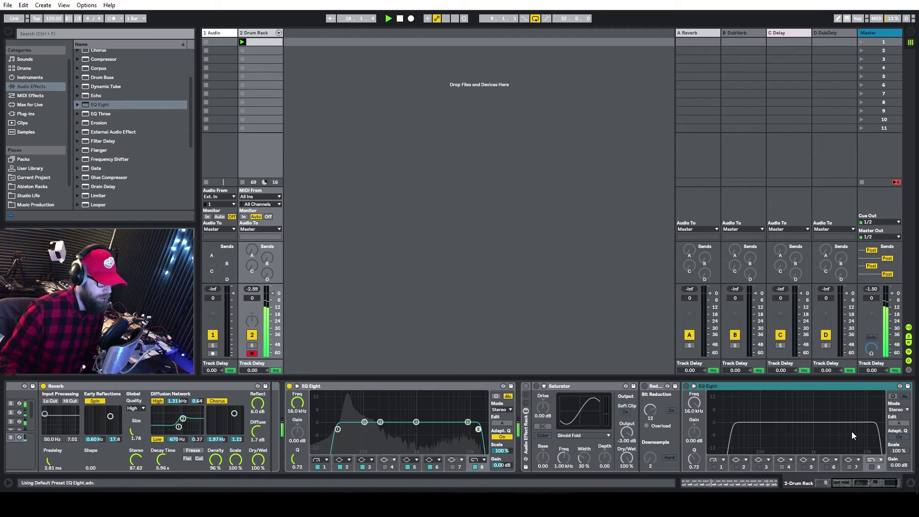
left_click(871, 459)
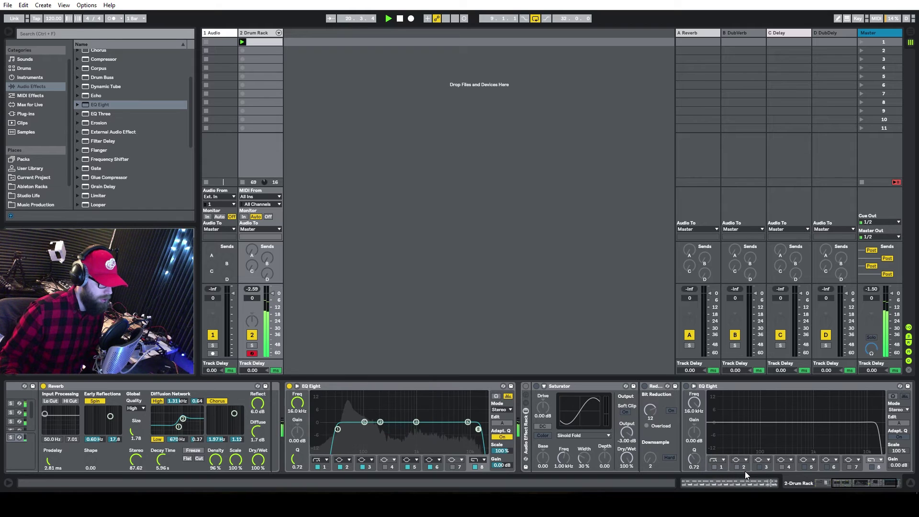
left_click(781, 466)
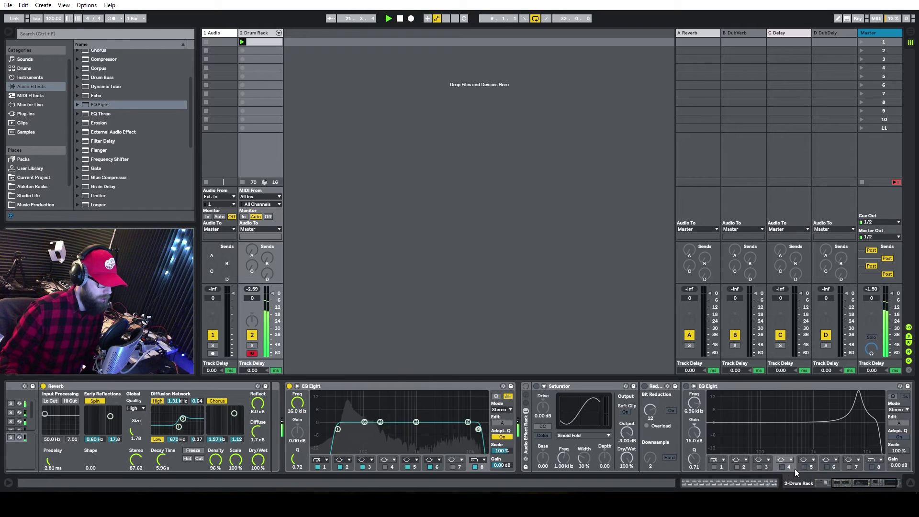
left_click(825, 466)
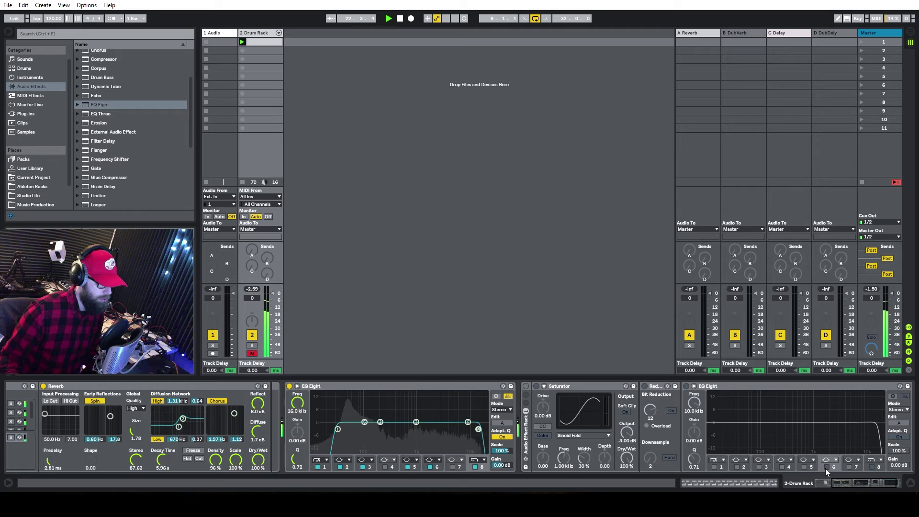
left_click(874, 467)
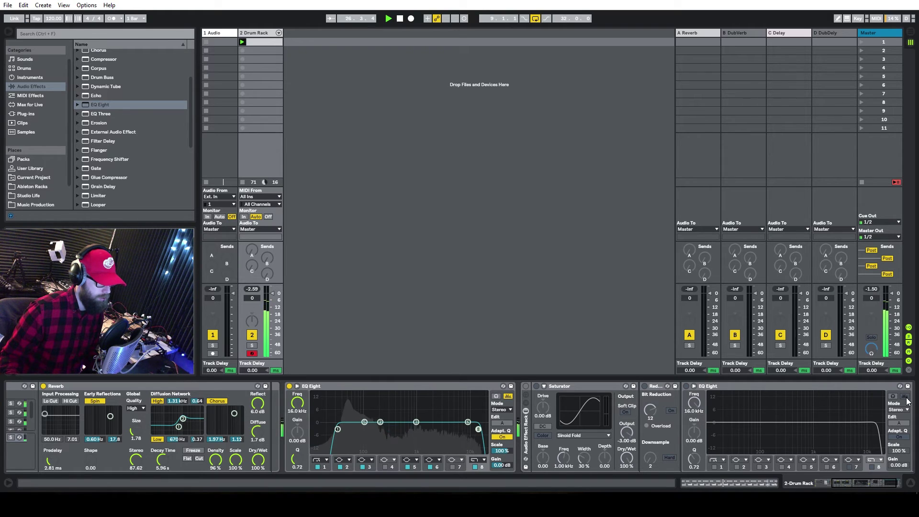
Step: Switch the lo-fi rack on, enable a steep low cut on EQ band 1, and fold the EQ
left_click(525, 386)
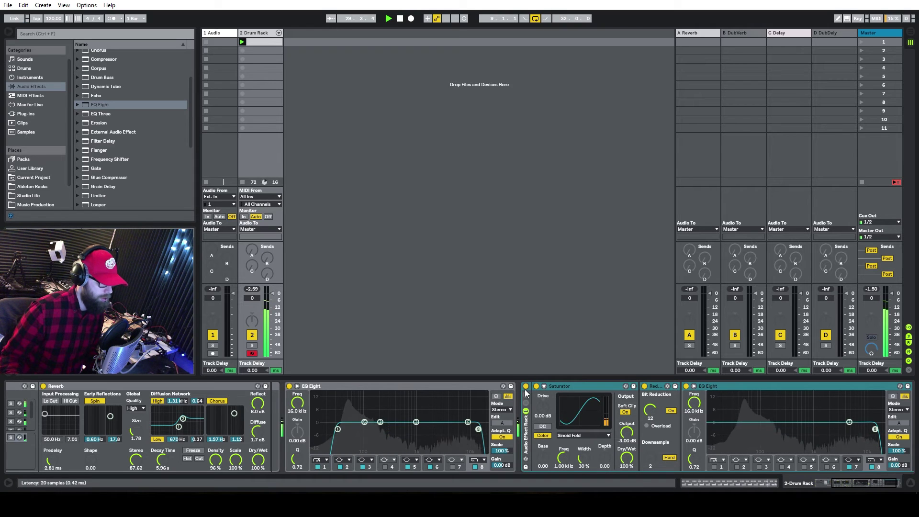
left_click(714, 460)
left_click(715, 467)
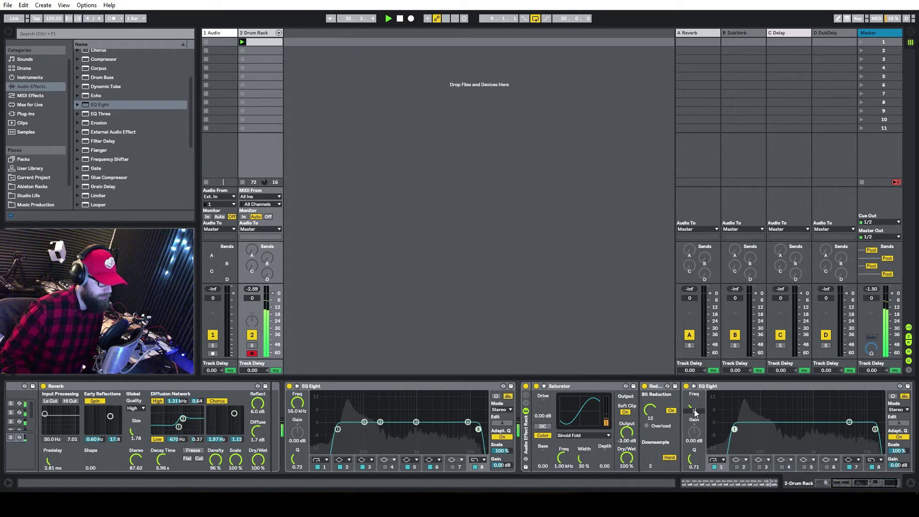
scroll(695, 413, "down", 3)
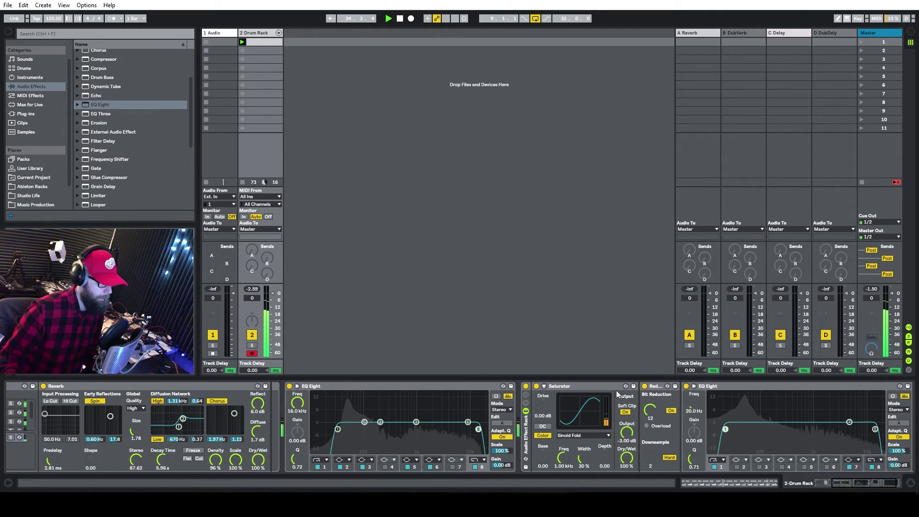
double_click(726, 385)
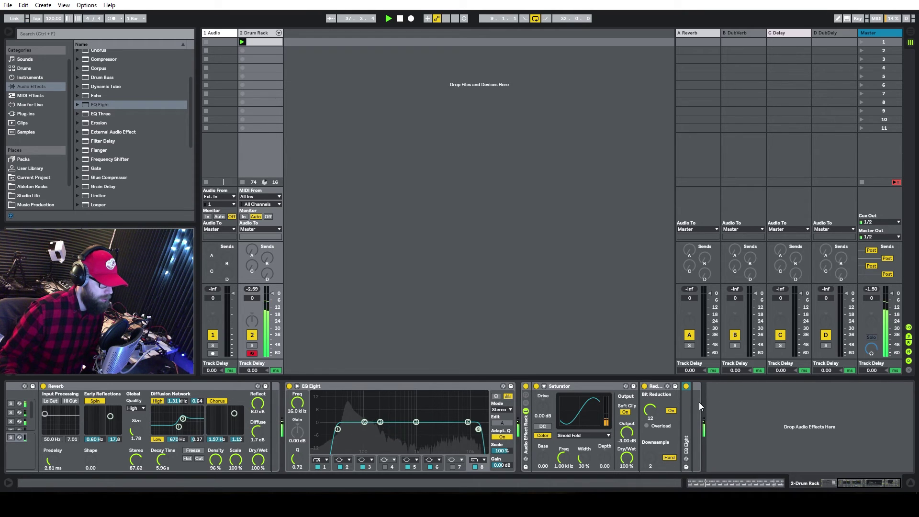
Step: Move the rack's EQ Eight to the chain start with a slight low boost around 49.5 Hz
double_click(687, 409)
left_click_drag(720, 385, 541, 411)
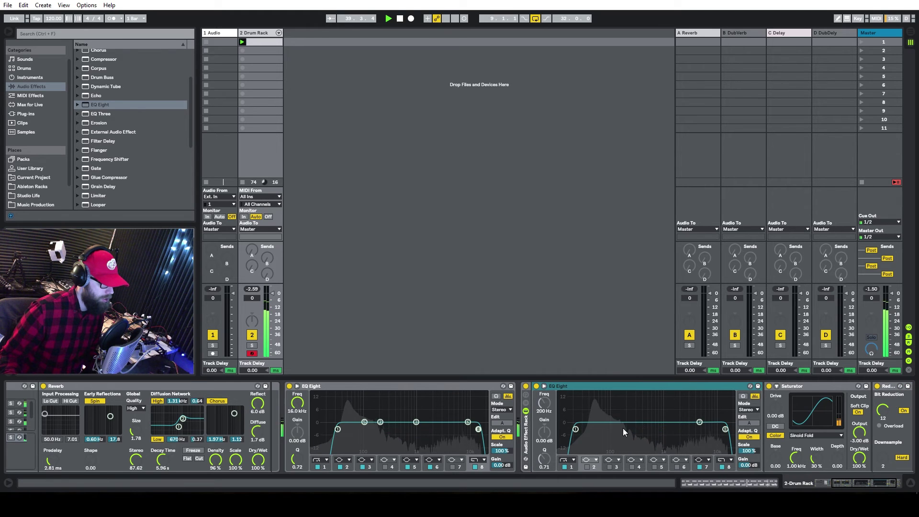
left_click_drag(699, 423, 595, 421)
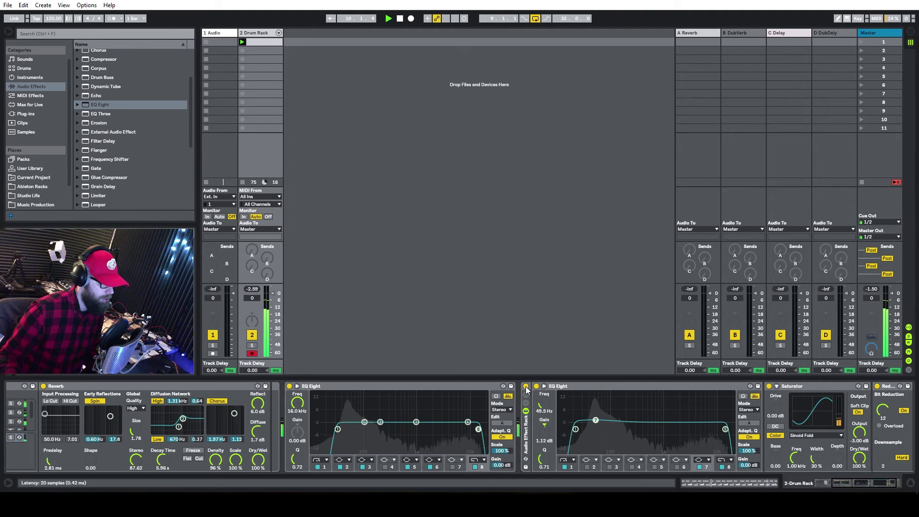
Step: Scroll down the browser's audio effects to find Utility
left_click(881, 480)
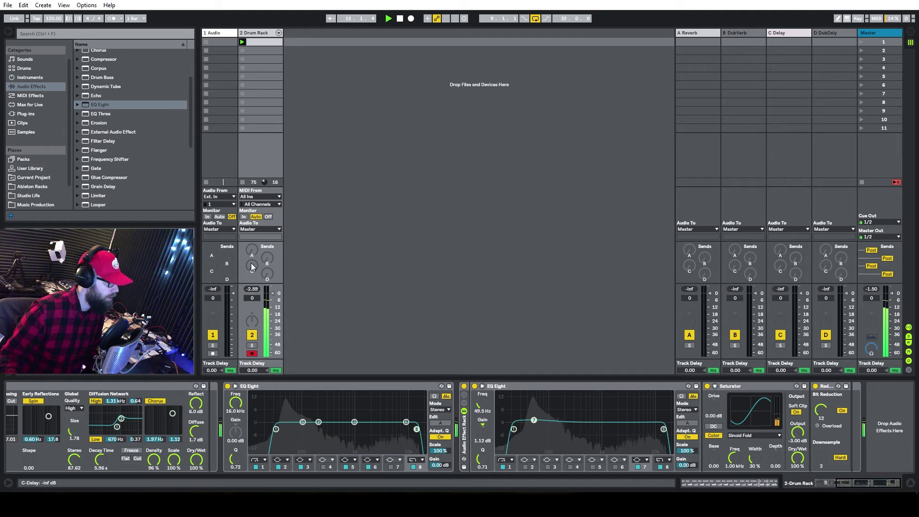
scroll(114, 179, "down", 1)
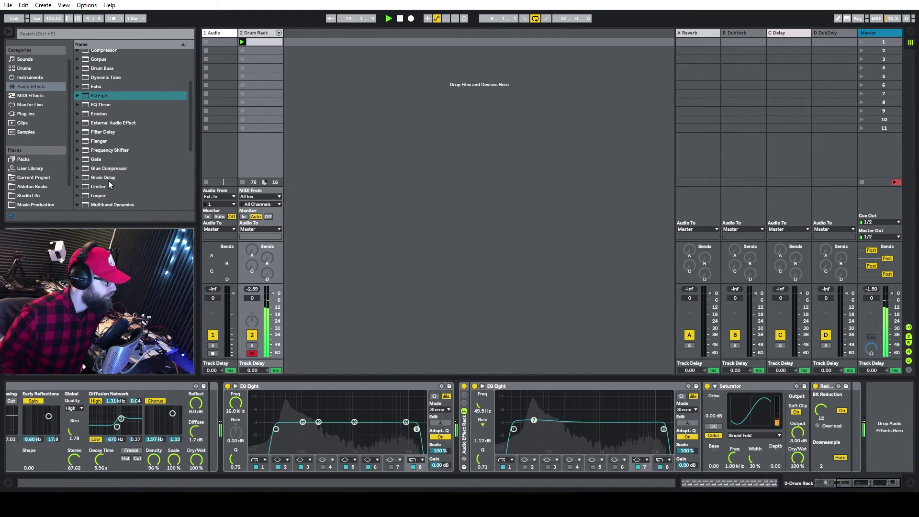
scroll(107, 182, "down", 3)
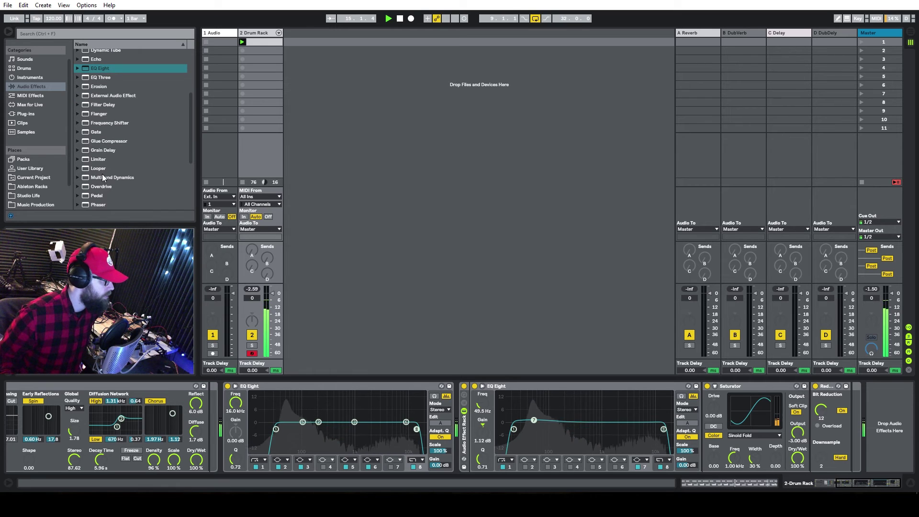
scroll(106, 189, "down", 5)
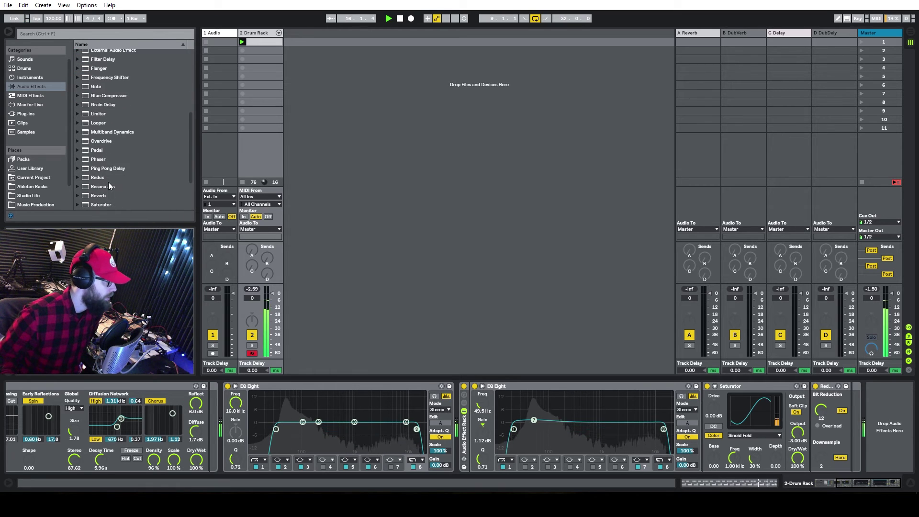
scroll(109, 185, "down", 4)
Step: Add a Utility at the front of the lo-fi rack and set it to Mono
left_click_drag(110, 204, 504, 417)
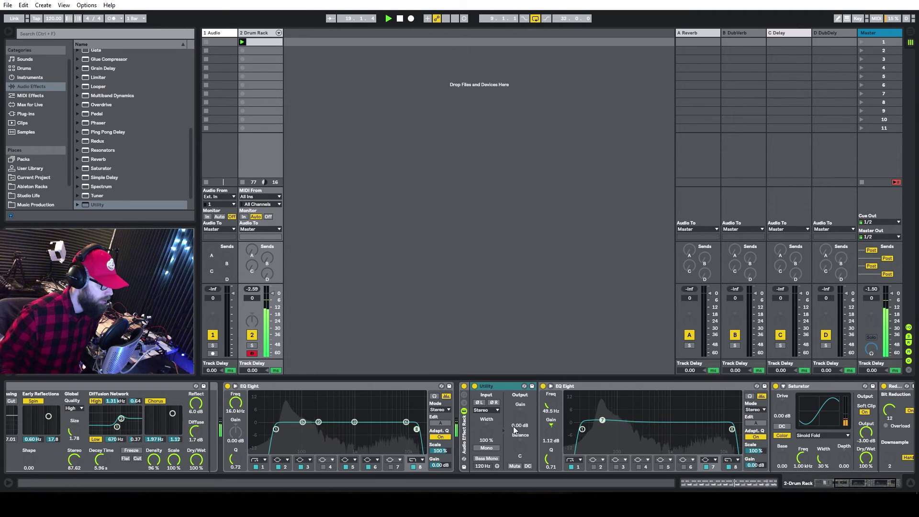
left_click(490, 410)
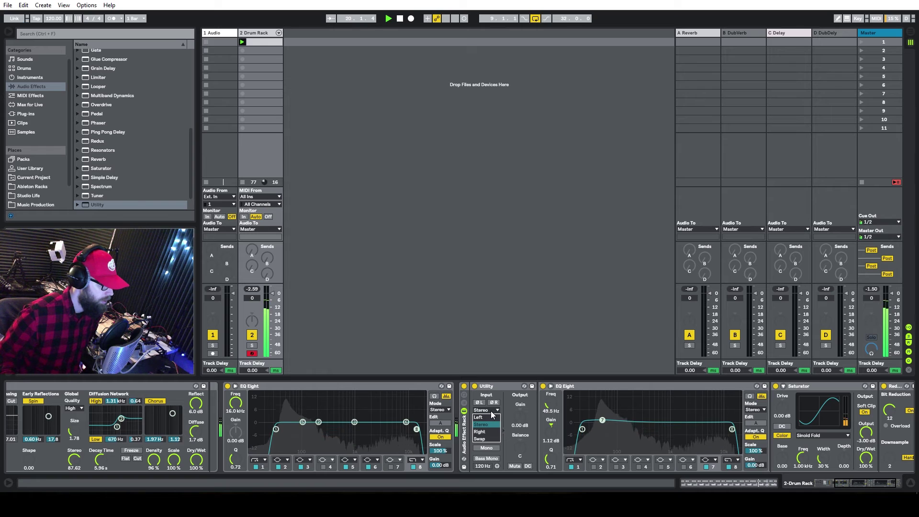
left_click(488, 423)
left_click(490, 447)
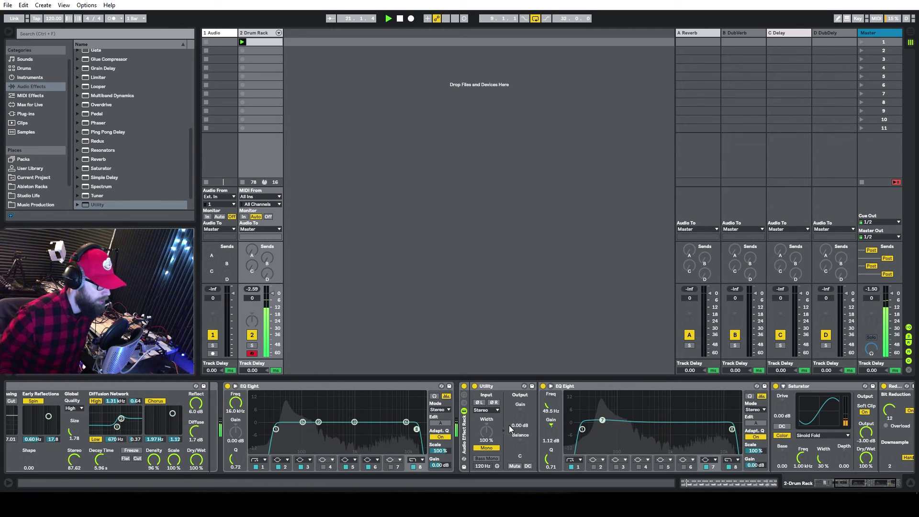
Step: Raise the DDT_Closed_HH_20 chain's volume to about -14 dB
left_click(279, 33)
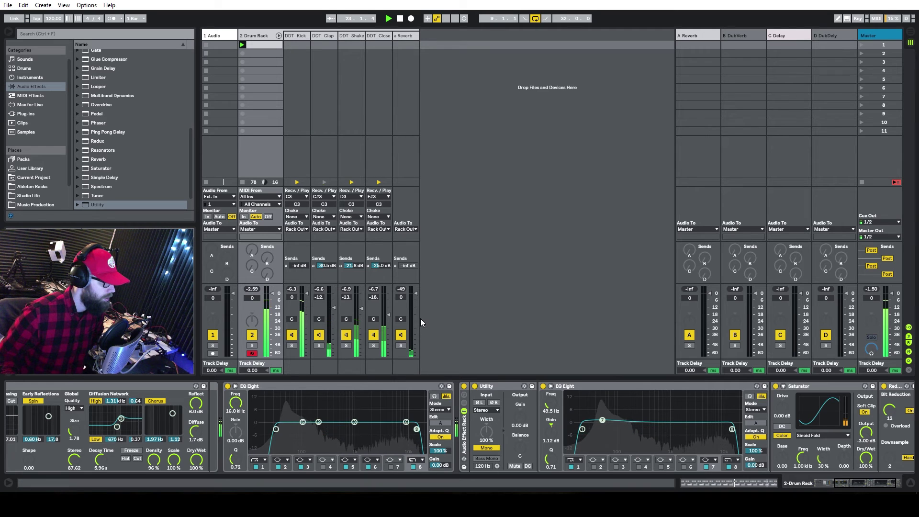
left_click(376, 38)
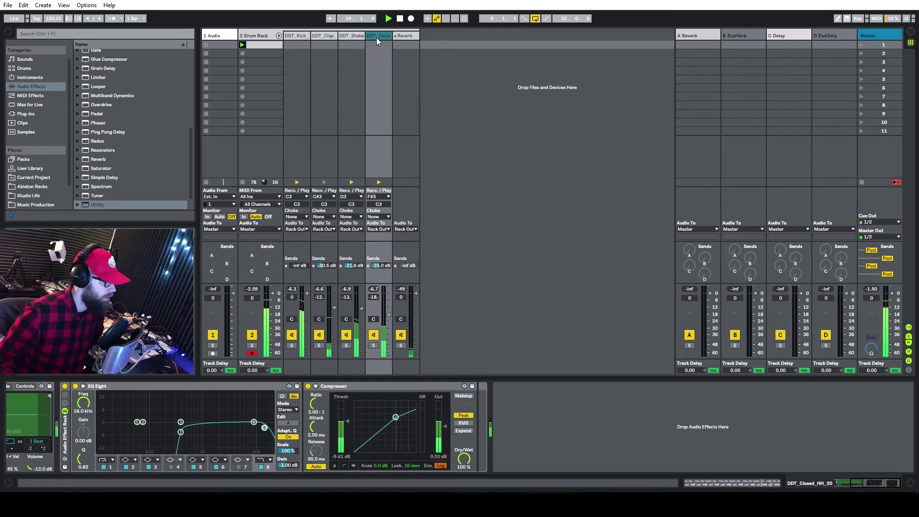
left_click_drag(389, 315, 388, 309)
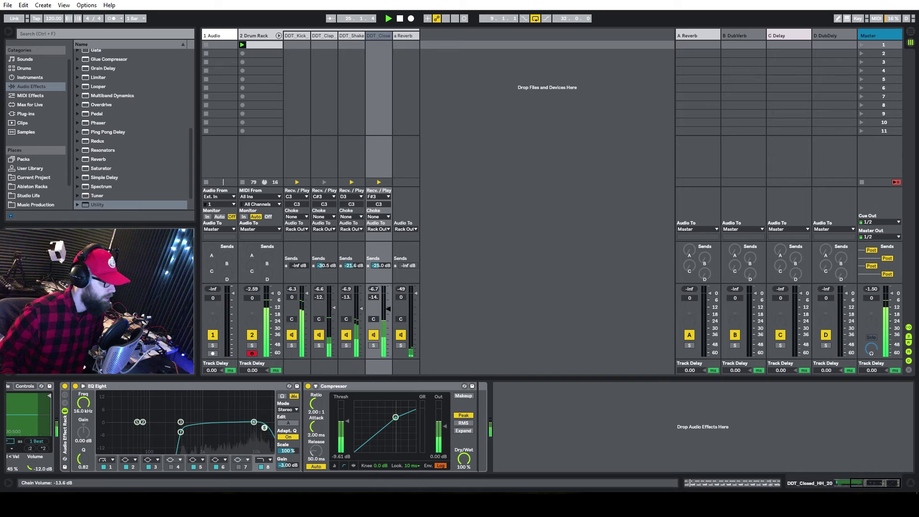
Step: Solo the DDT_Shaker chain and lower its Compressor threshold to -20.1 dB
left_click(345, 345)
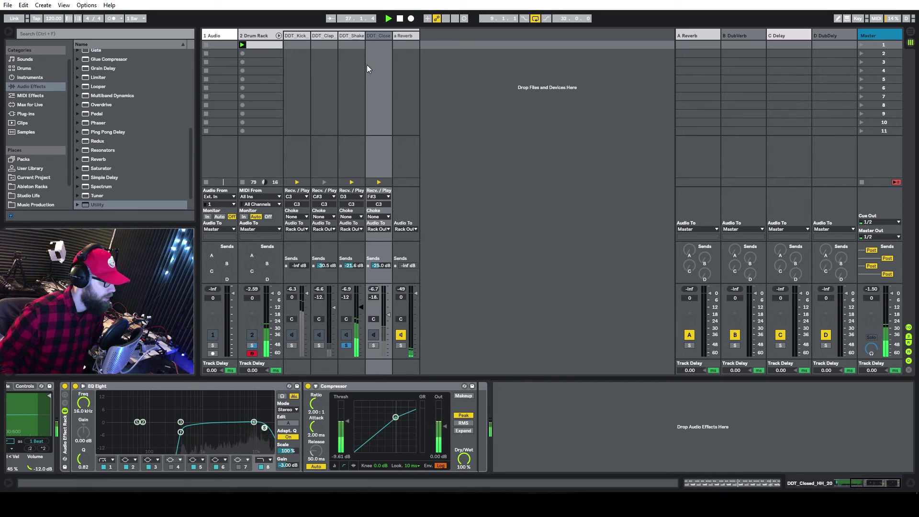
left_click(349, 37)
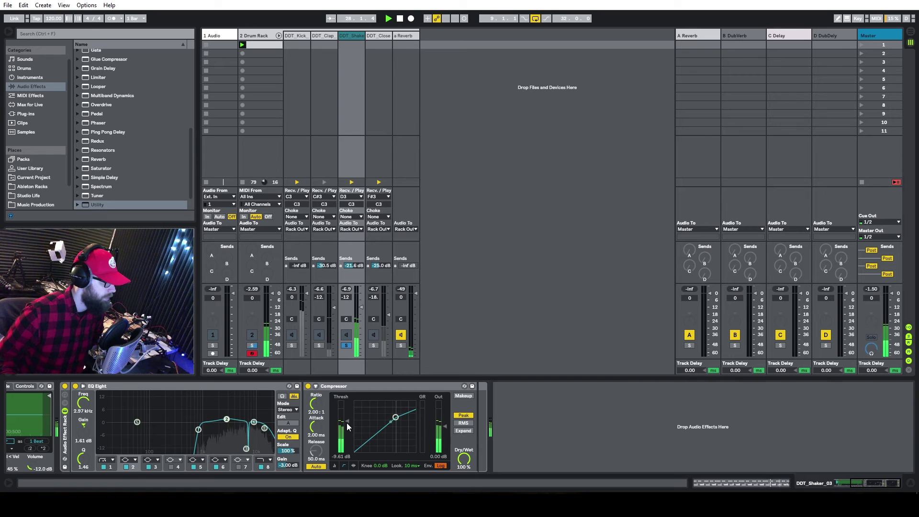
left_click_drag(346, 423, 347, 427)
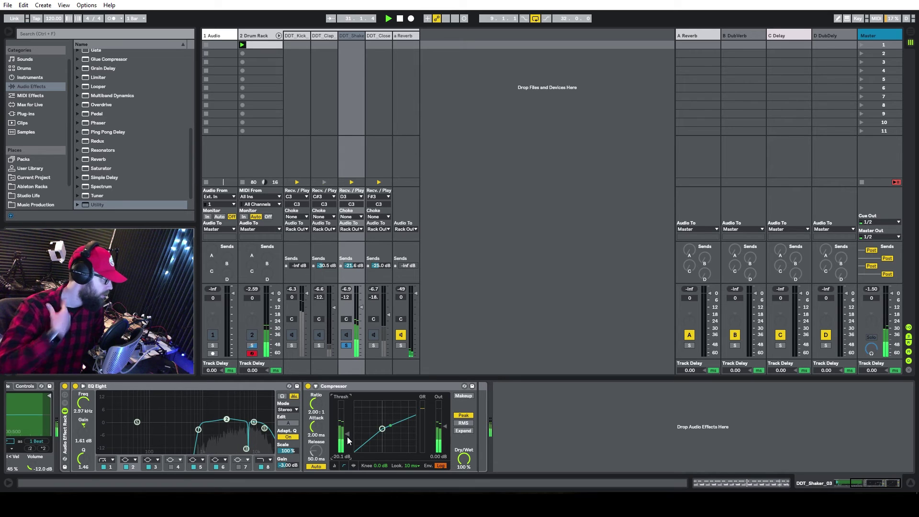
Step: Try a Utility with right-channel phase inversion after the Compressor, then delete it
left_click_drag(98, 210, 518, 448)
left_click(501, 402)
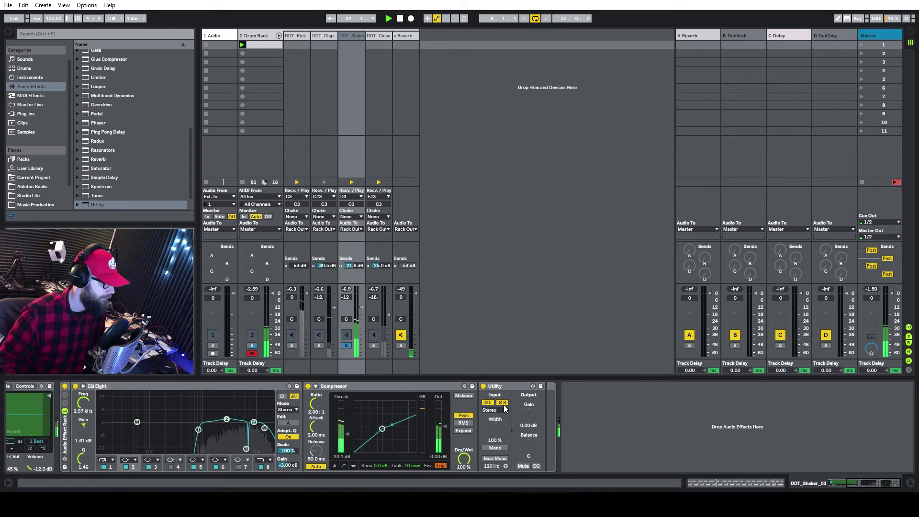
left_click(502, 403)
left_click(487, 402)
left_click(482, 385)
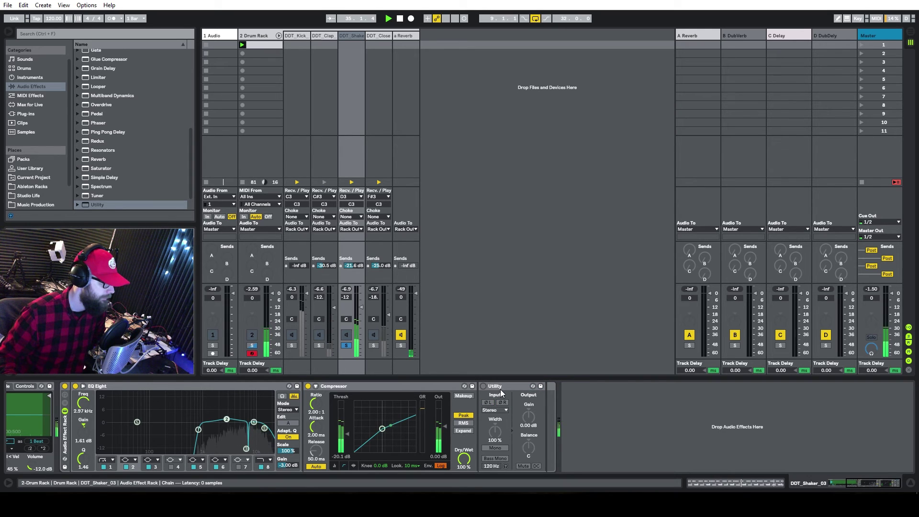
key("Delete")
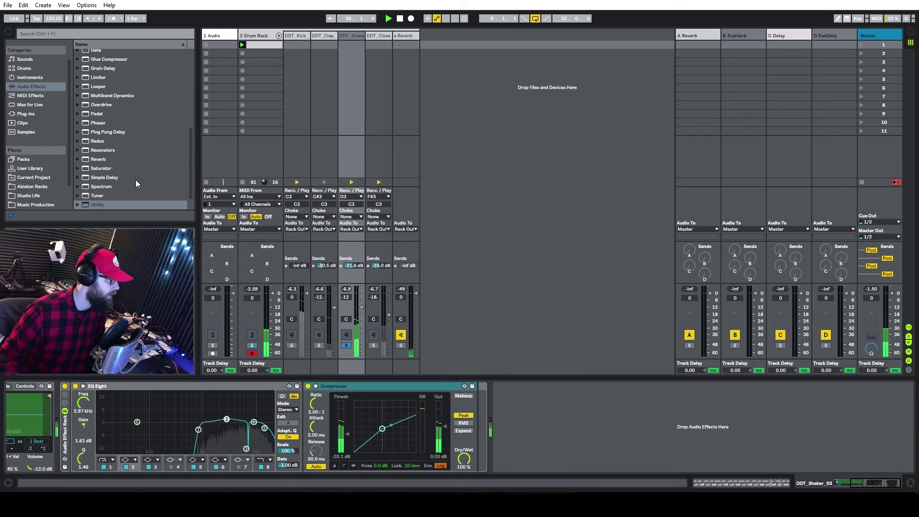
Step: Add a Saturator after the Compressor, unsolo, and raise the shaker chain to -10 dB
left_click_drag(103, 170, 432, 415)
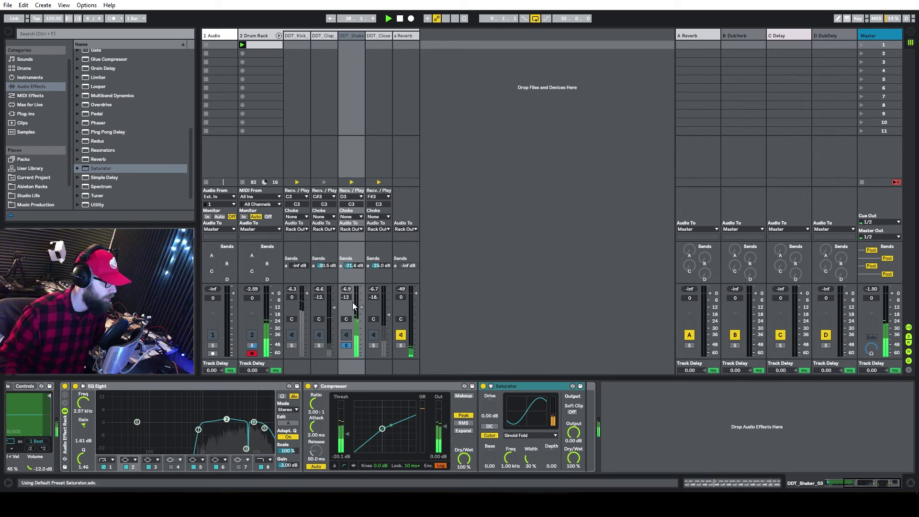
left_click(349, 345)
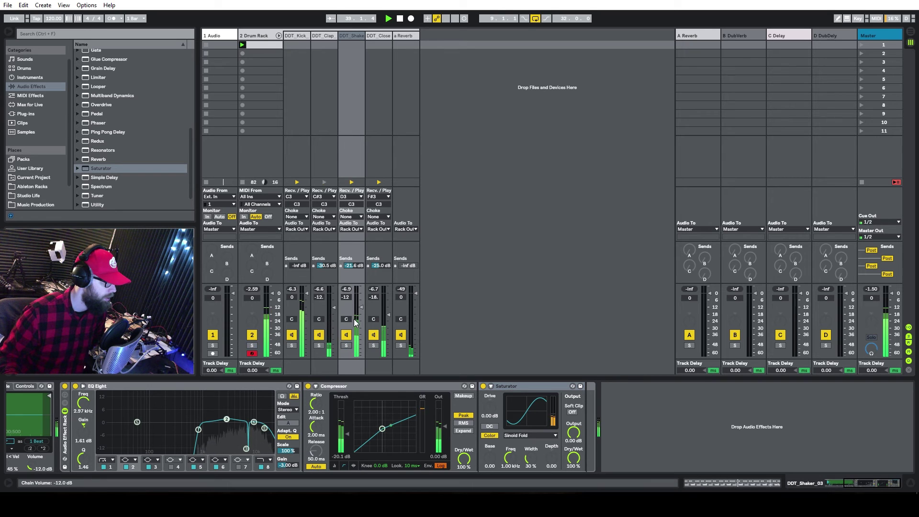
left_click_drag(362, 308, 360, 305)
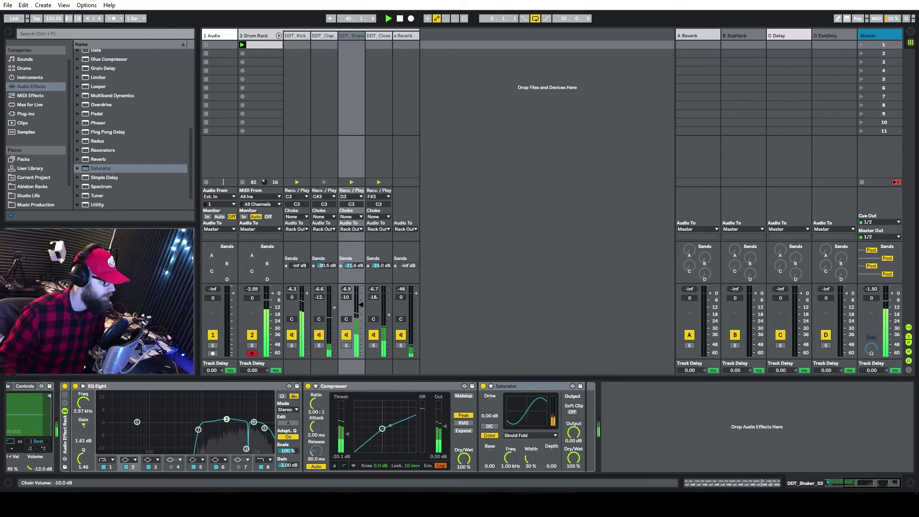
Step: Fold the Drum Rack's chains, hide its chain list, and bypass the lo-fi rack to compare
left_click(278, 35)
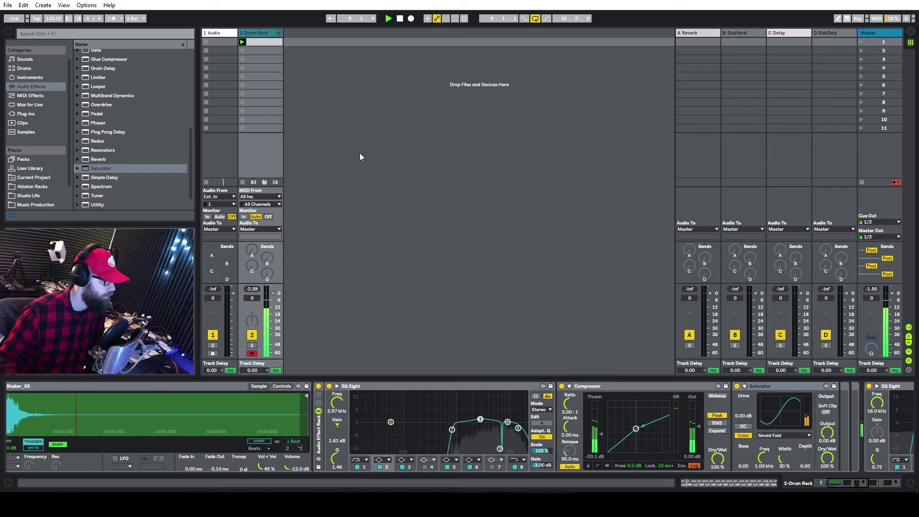
left_click_drag(833, 481, 850, 482)
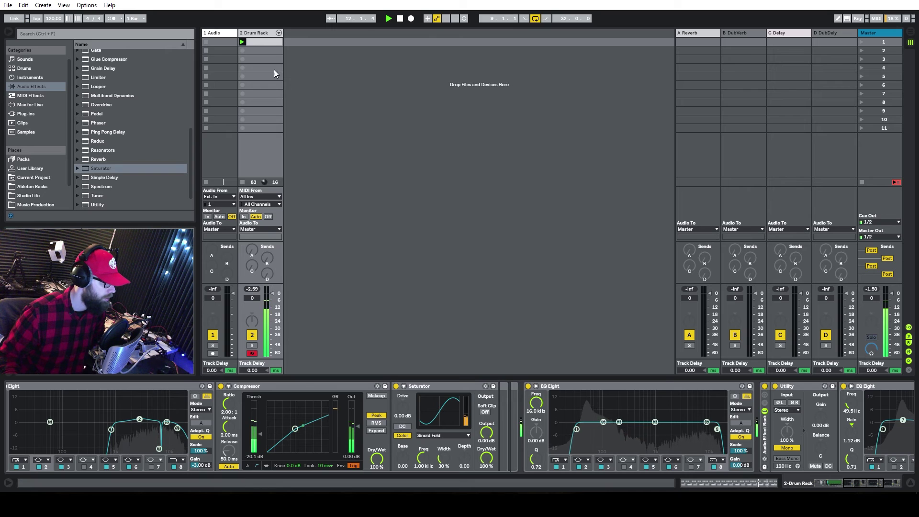
left_click(261, 32)
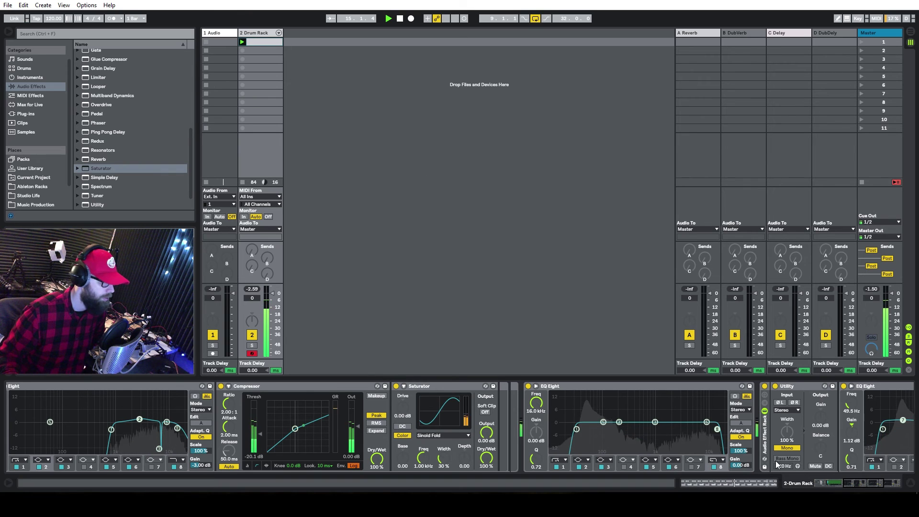
left_click(858, 482)
left_click_drag(857, 482, 831, 481)
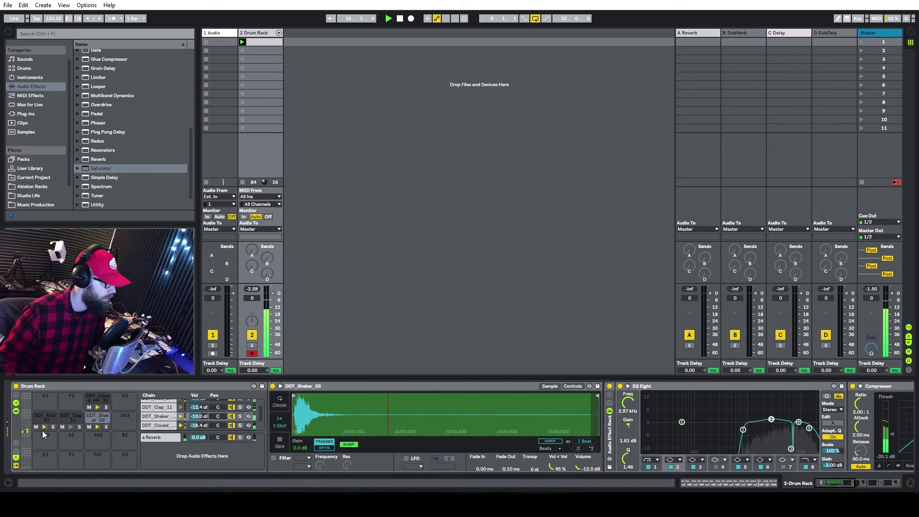
left_click(16, 404)
left_click(15, 404)
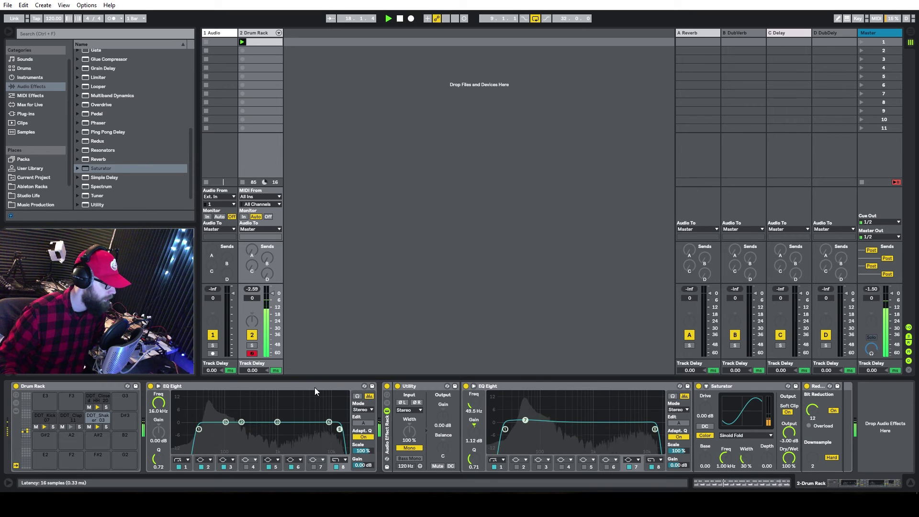
left_click(387, 385)
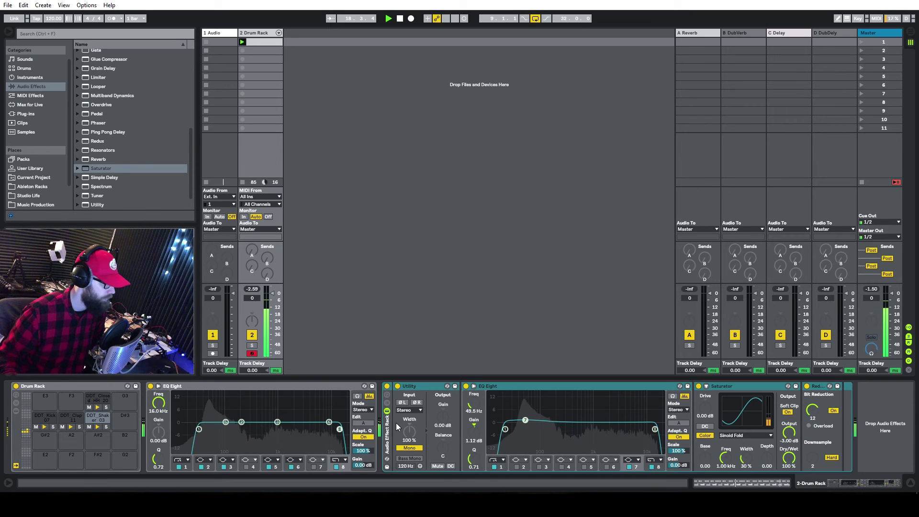
Step: Turn off EQ Eight's low-cut band 1, boost near 2.5 kHz, and dip around 206 Hz
left_click(200, 429)
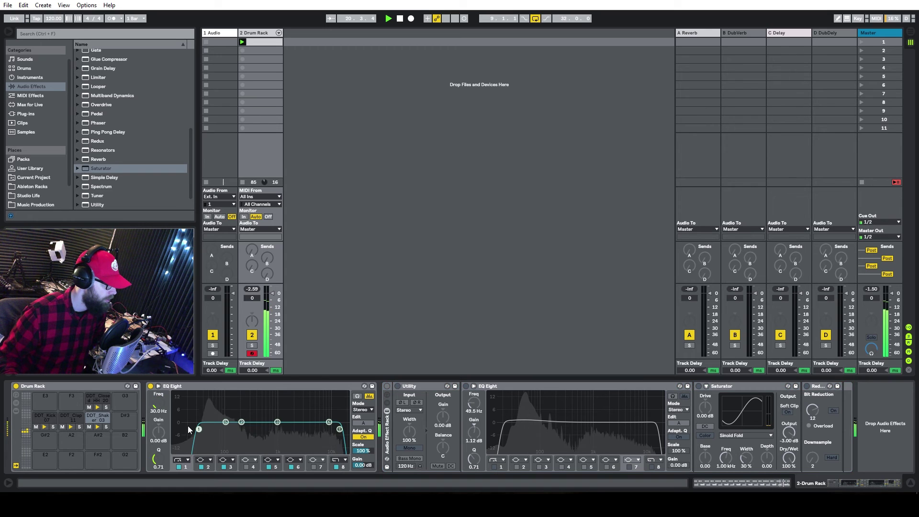
left_click(180, 468)
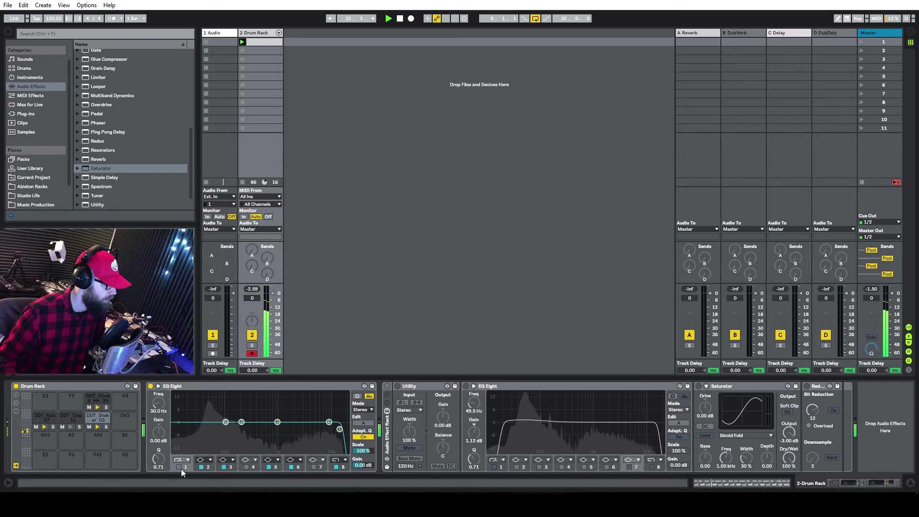
left_click(387, 386)
left_click(387, 385)
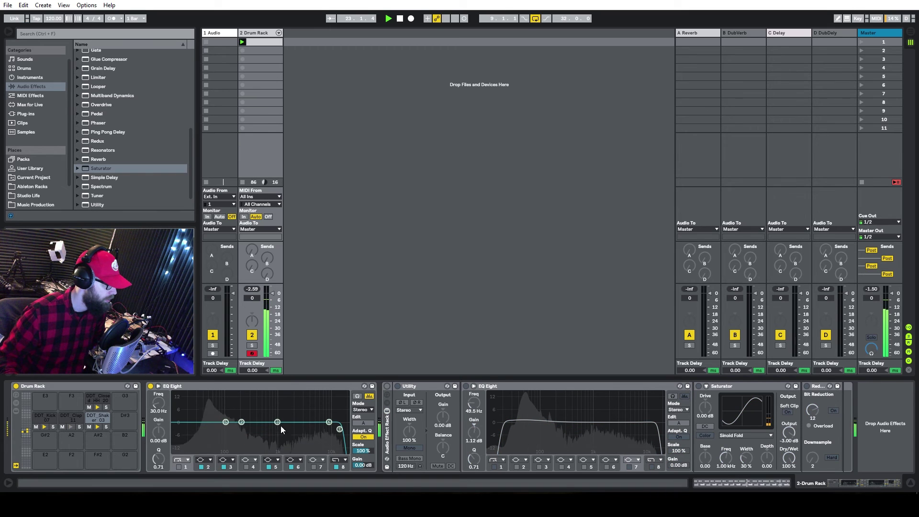
left_click_drag(277, 422, 300, 420)
left_click_drag(243, 421, 224, 420)
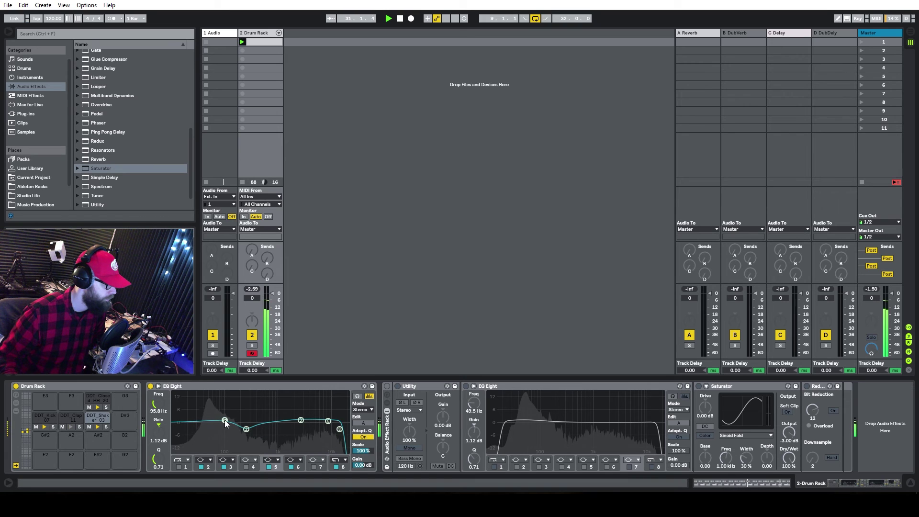
Step: Insert a Glue Compressor between EQ Eight and the lo-fi effect rack, then browse its presets
scroll(119, 180, "up", 1)
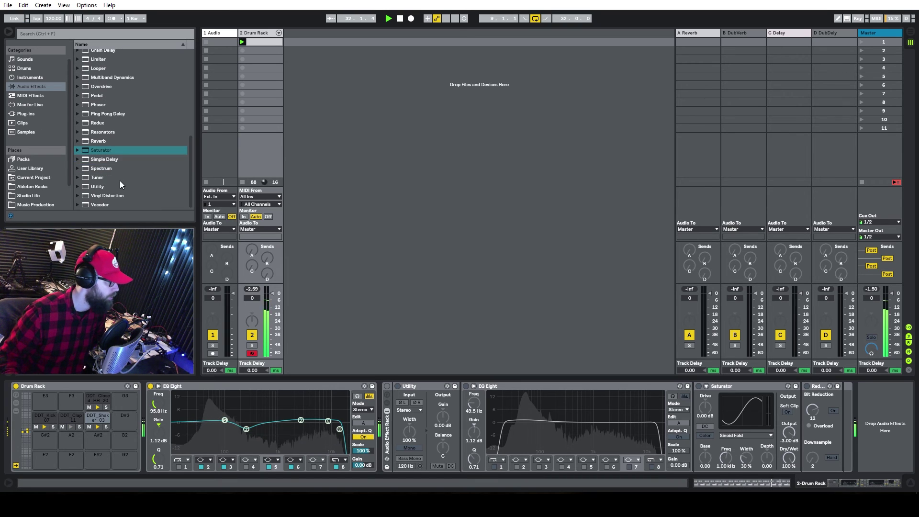
scroll(101, 145, "up", 4)
left_click_drag(109, 141, 389, 400)
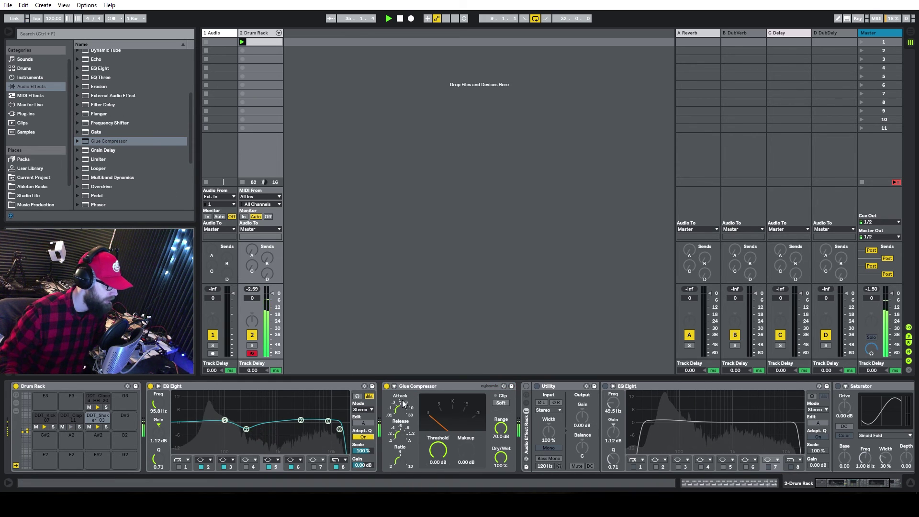
left_click(78, 141)
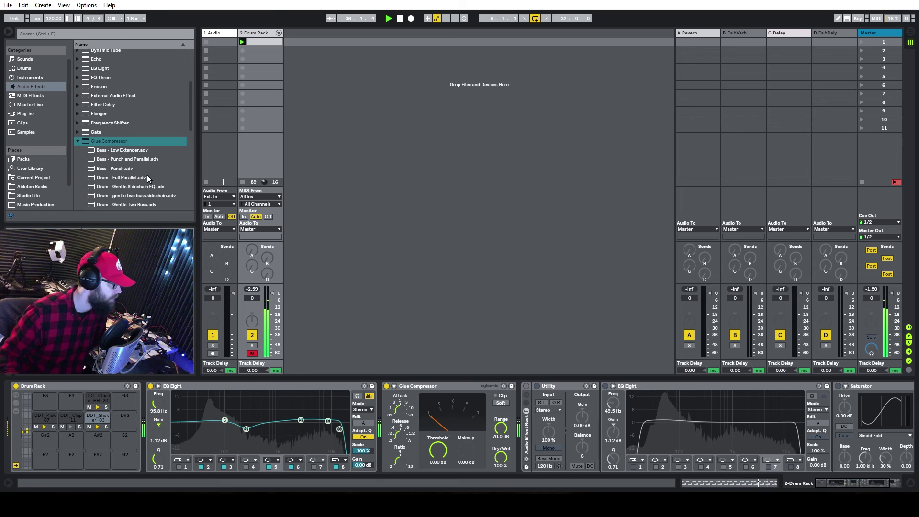
scroll(148, 174, "down", 2)
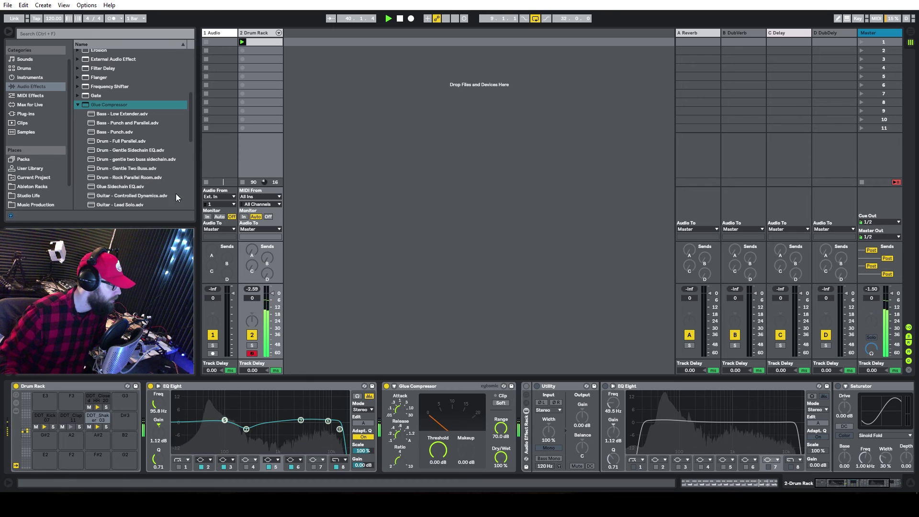
scroll(176, 193, "down", 1)
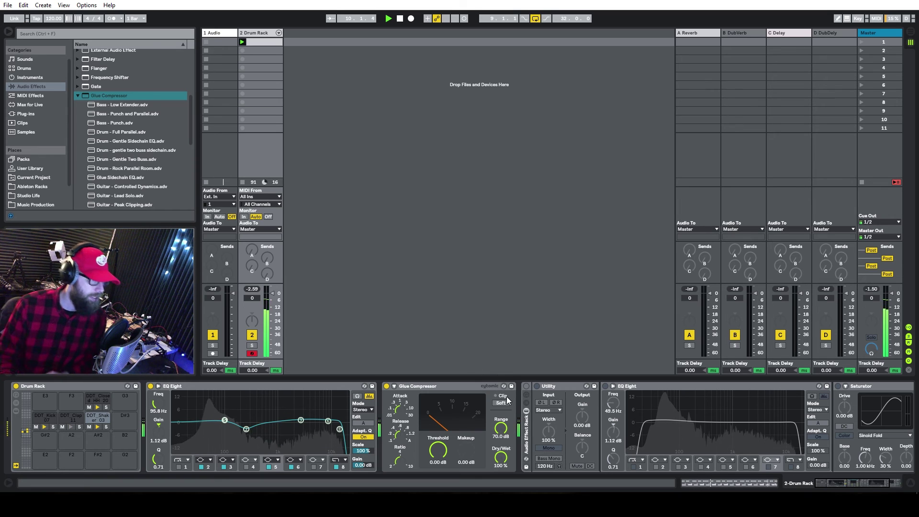
Step: Lower the Glue Compressor threshold to -8.57 dB and enable Soft clip
left_click_drag(449, 459, 449, 471)
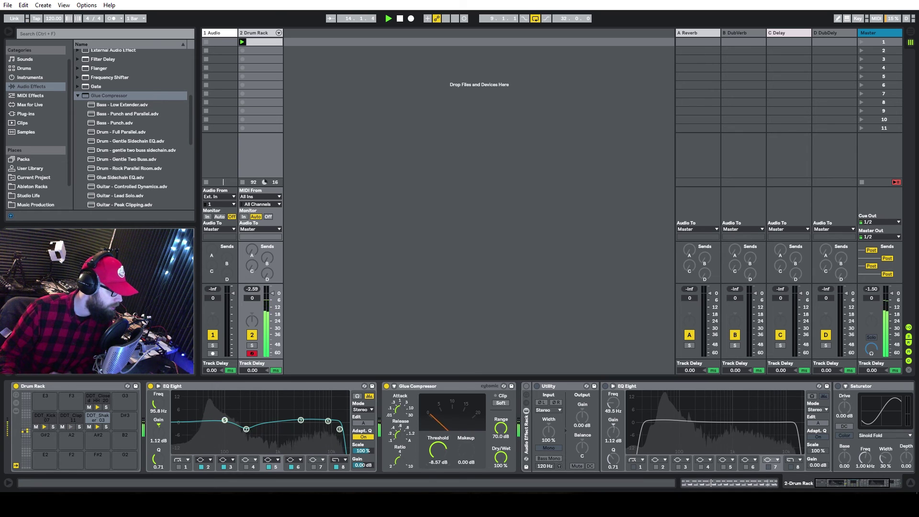
left_click(251, 290)
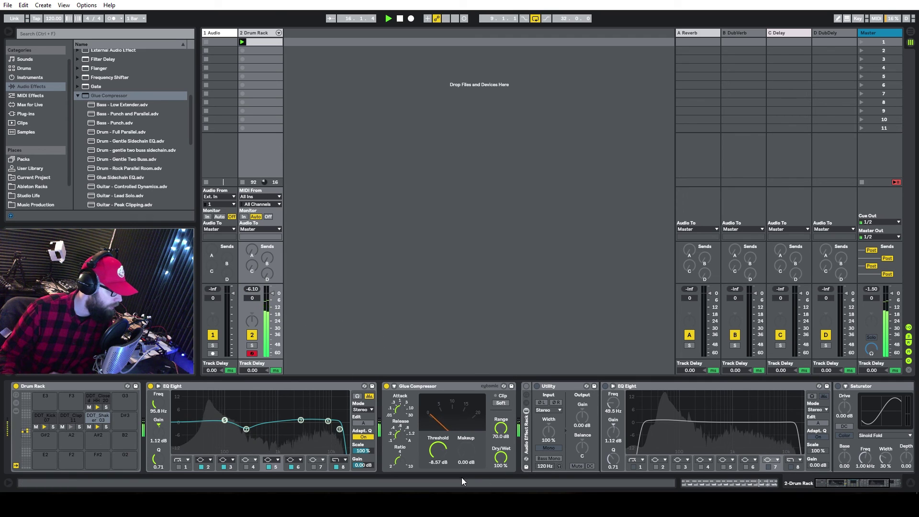
left_click(501, 402)
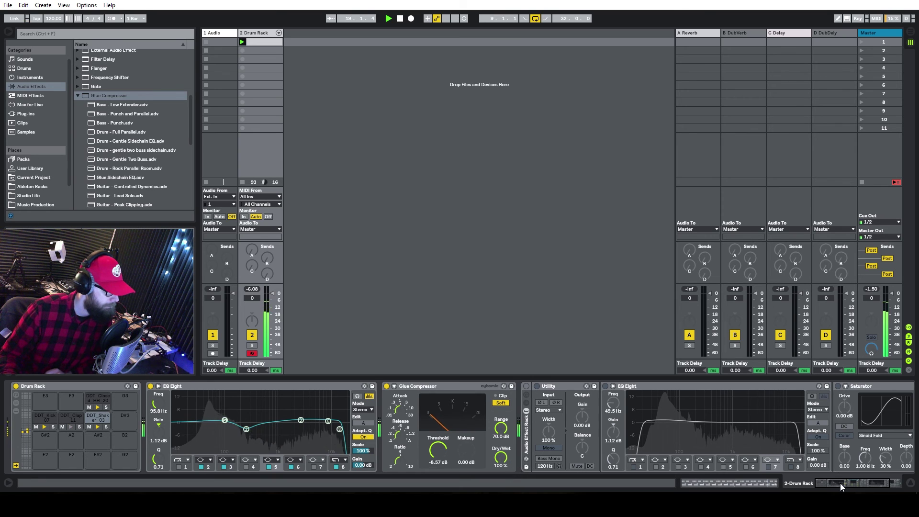
left_click_drag(839, 483, 857, 484)
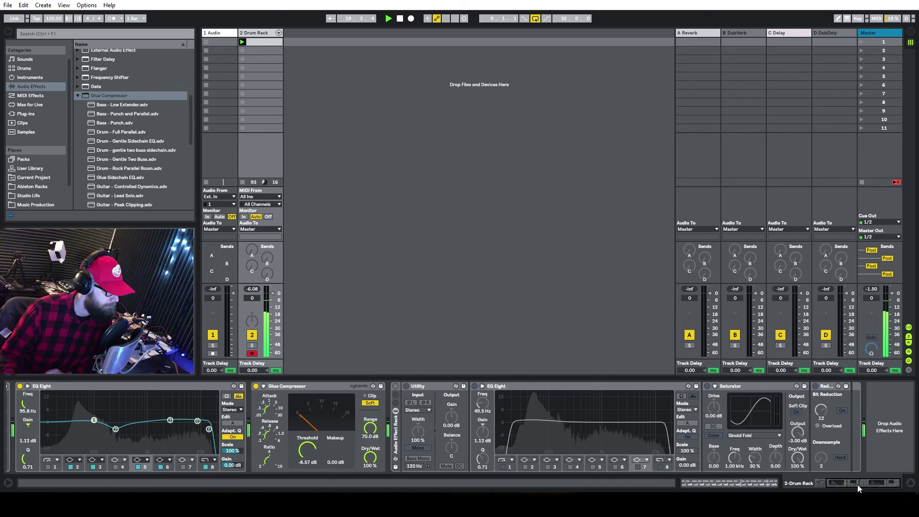
Step: Re-activate the Audio Effect Rack and enter -0.5 dB as its Utility gain
left_click(395, 386)
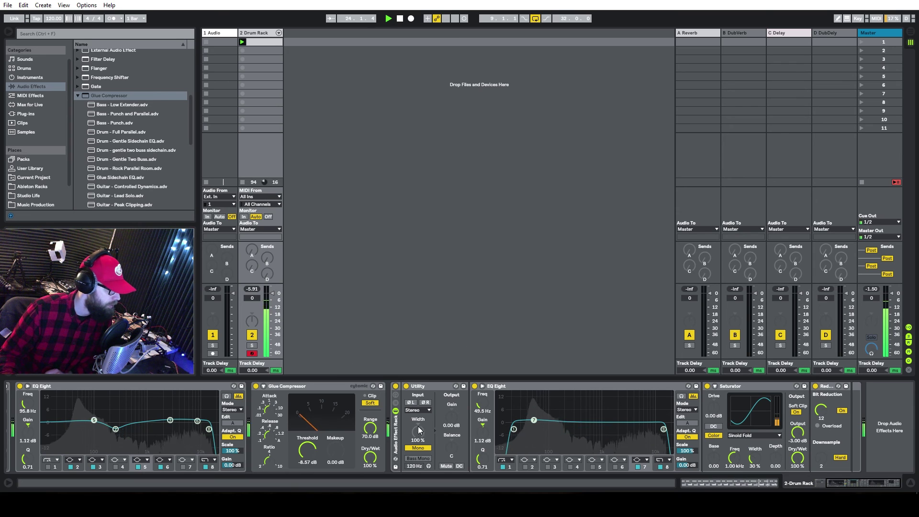
left_click(449, 424)
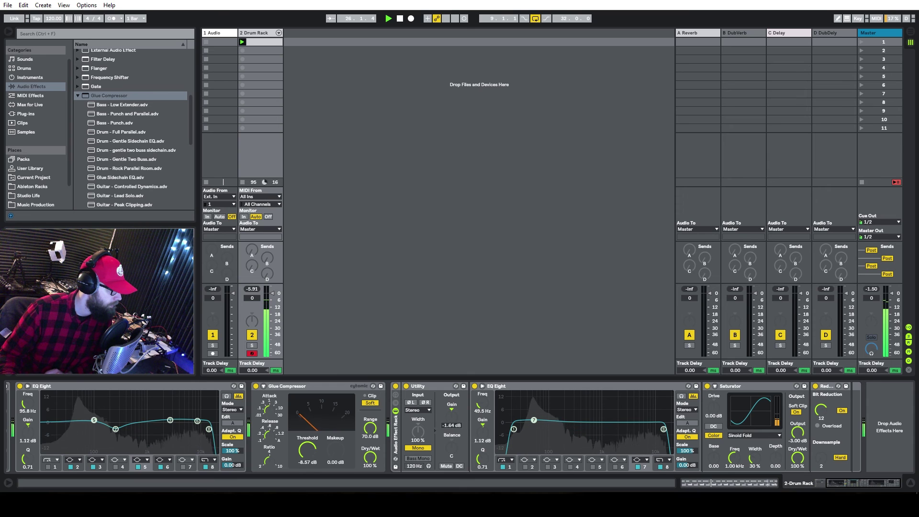
left_click_drag(448, 424, 449, 429)
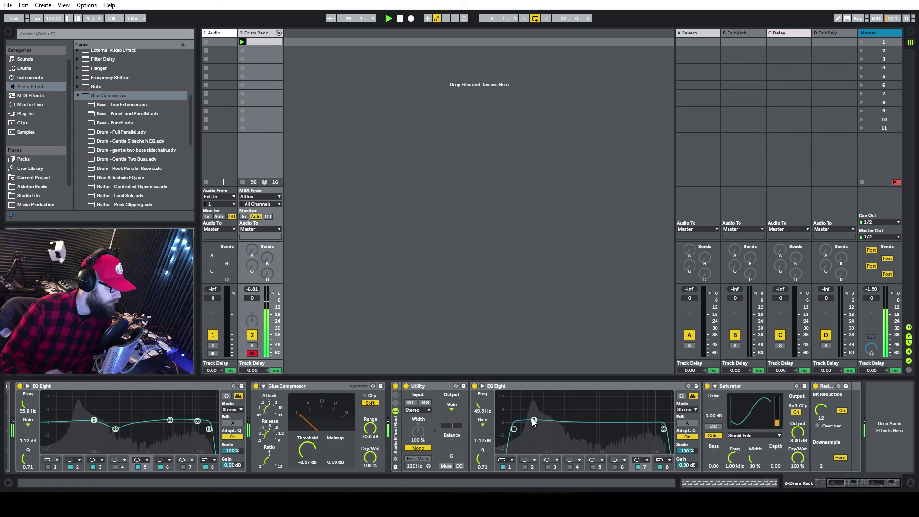
type("-5.00 dB")
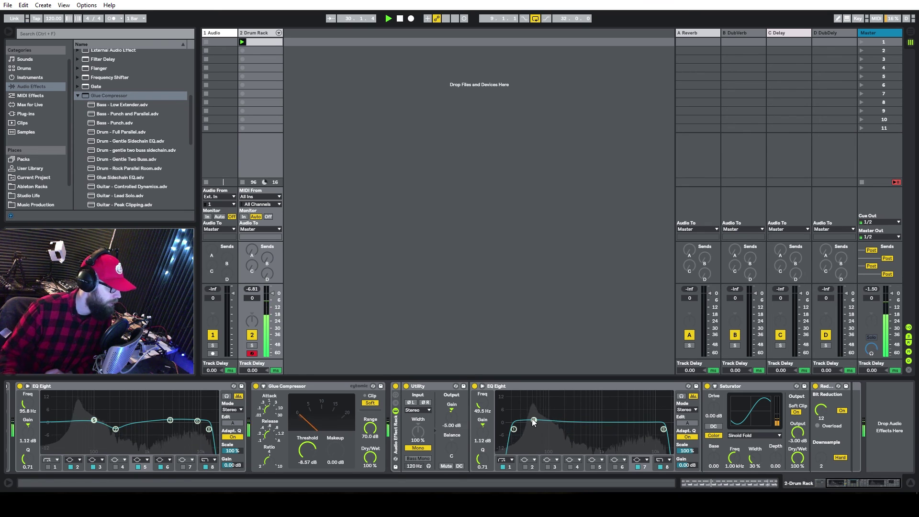
key("Return")
left_click(451, 425)
type("-0.5")
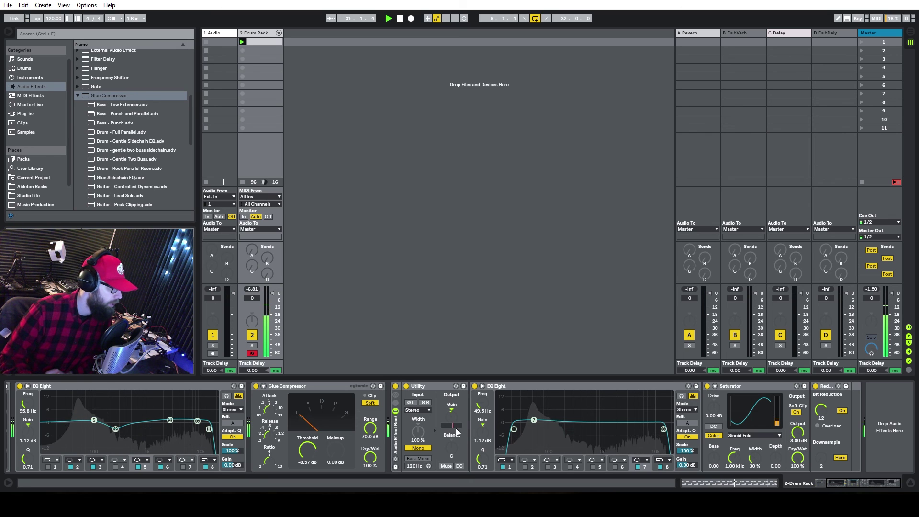
key("Return")
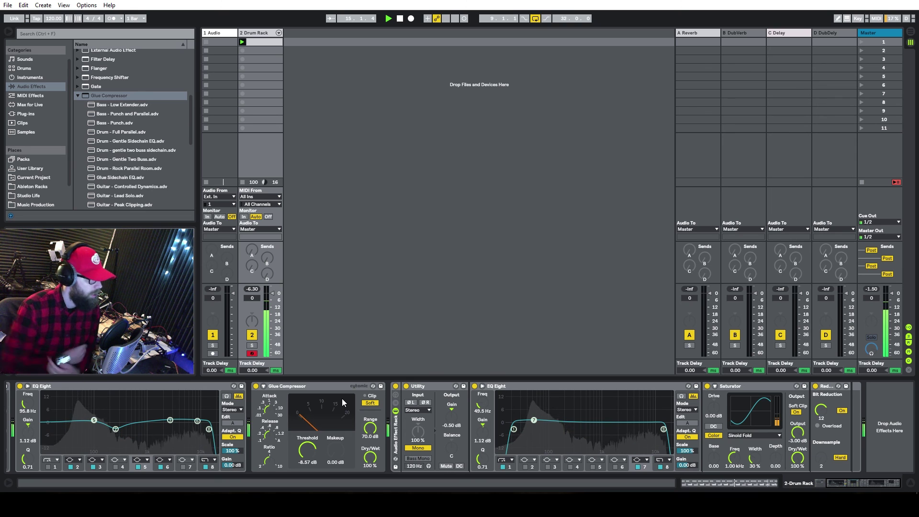
Step: Unfold the Drum Rack and mute the DDT_Closed_HH_20 chain with its Track Activator
left_click(279, 32)
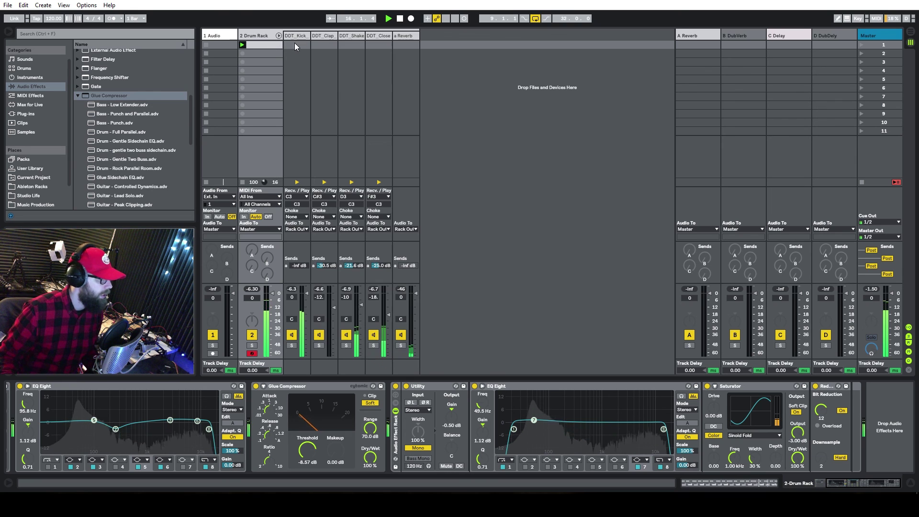
left_click(380, 38)
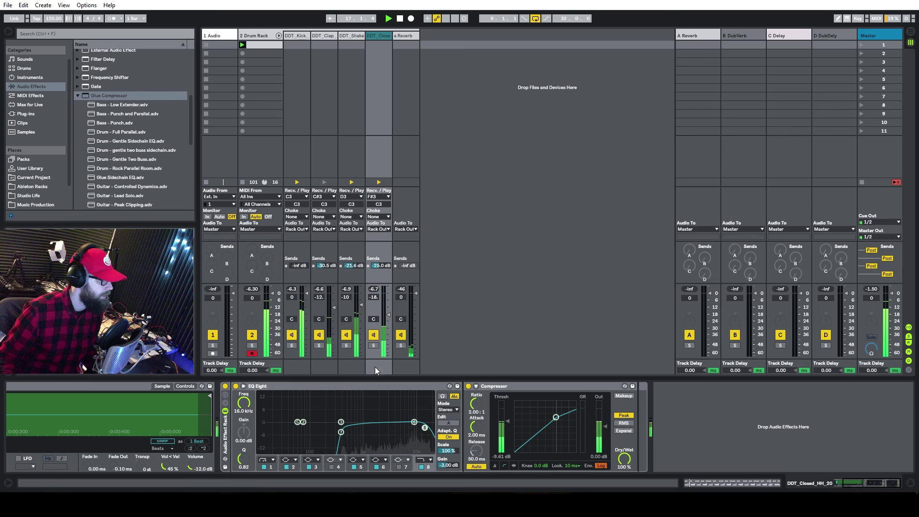
left_click(372, 334)
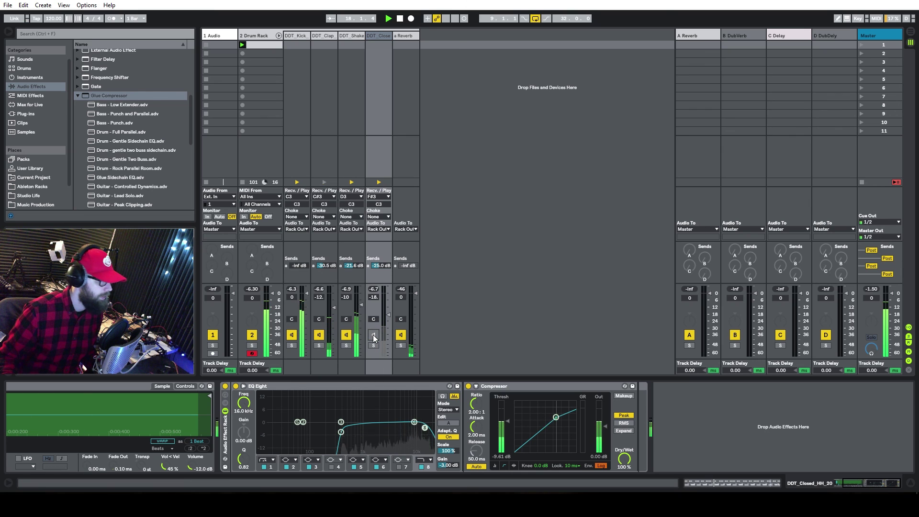
left_click(372, 335)
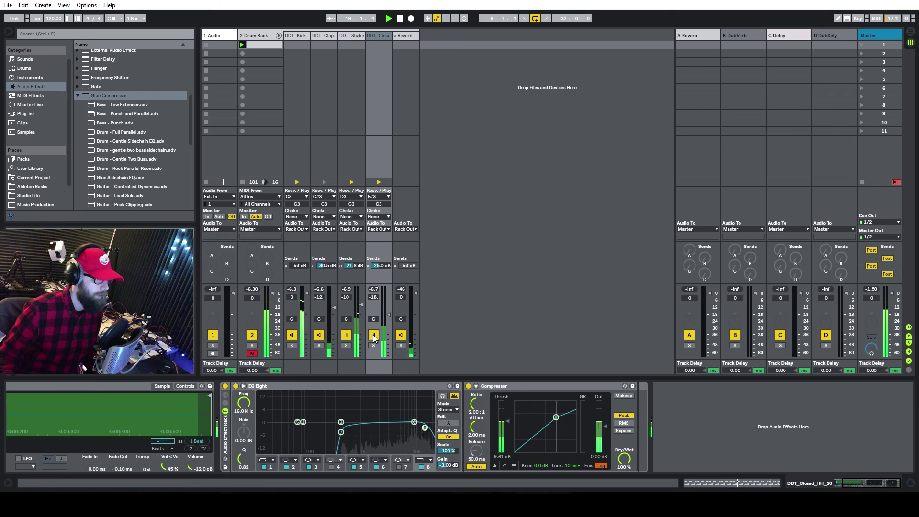
left_click(373, 335)
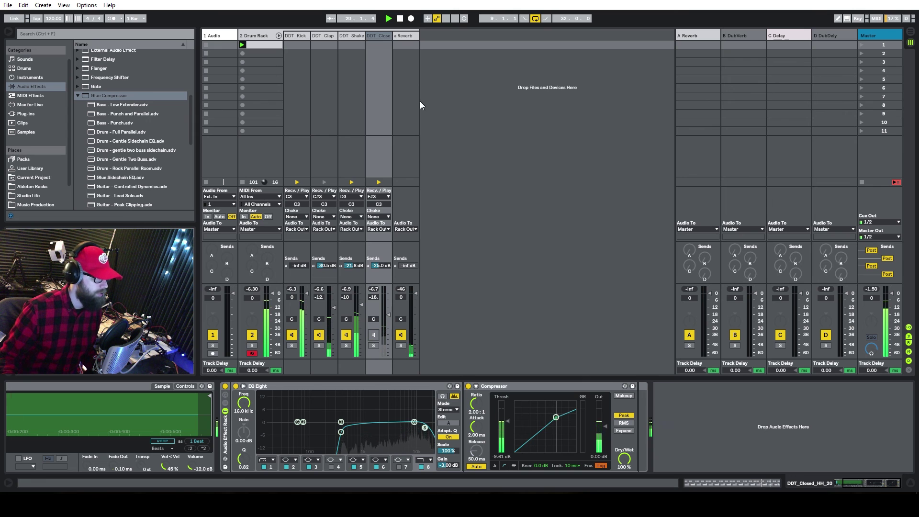
left_click(279, 36)
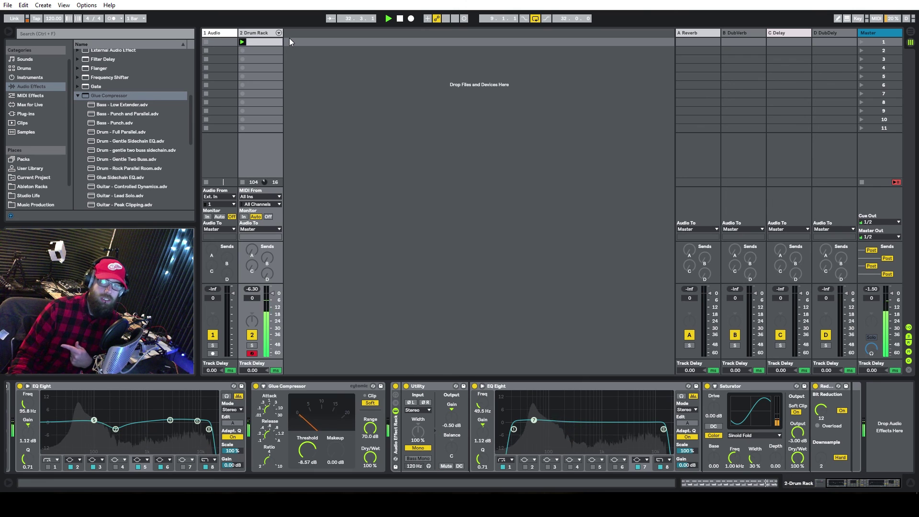